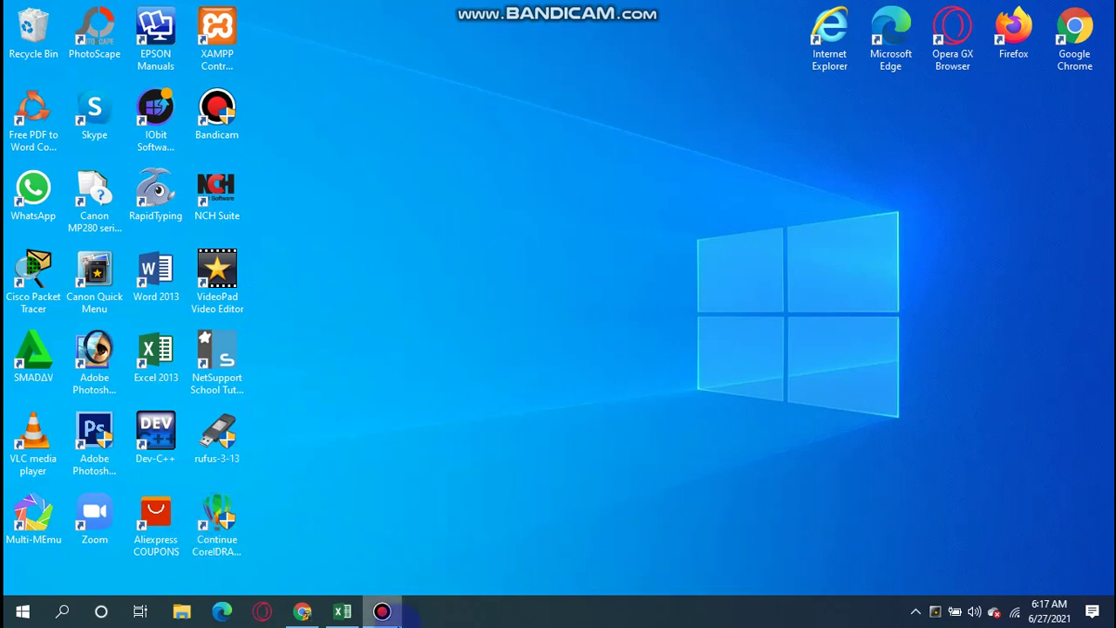
Step: Show the Start menu's full app list and scroll down to the M entries
click(61, 618)
click(22, 611)
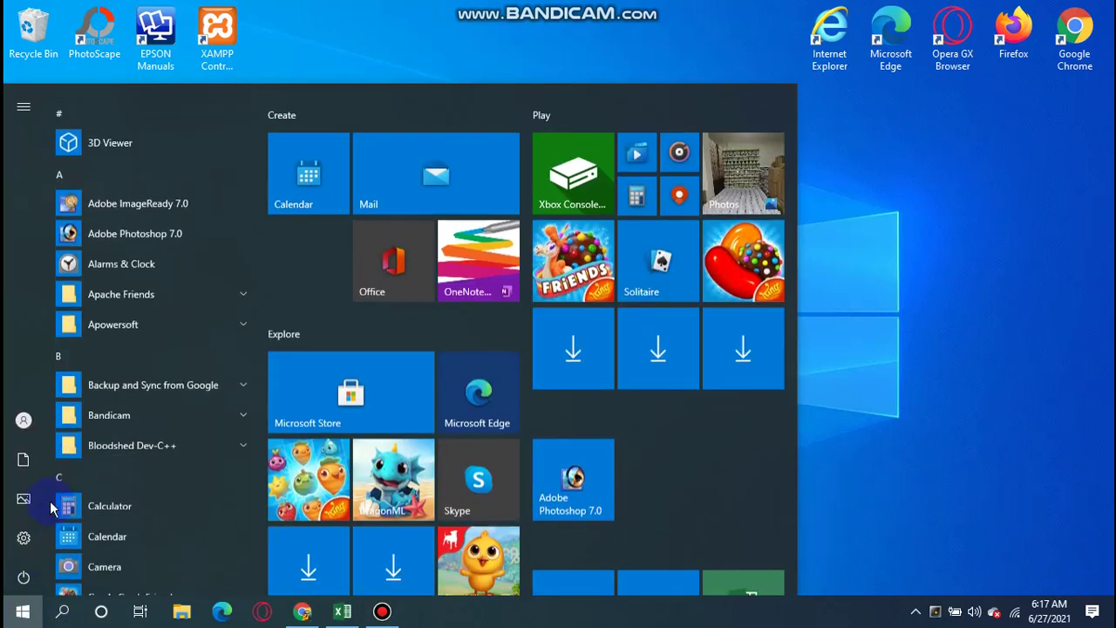
scroll(83, 454, down, 5)
scroll(122, 410, down, 1)
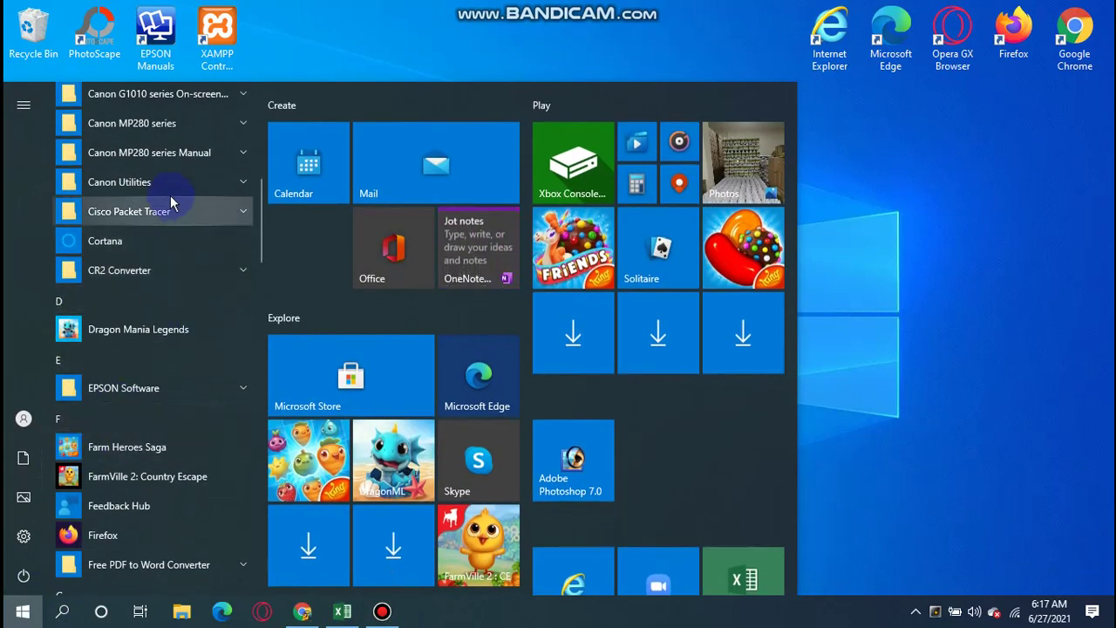
scroll(162, 305, down, 5)
scroll(167, 405, down, 3)
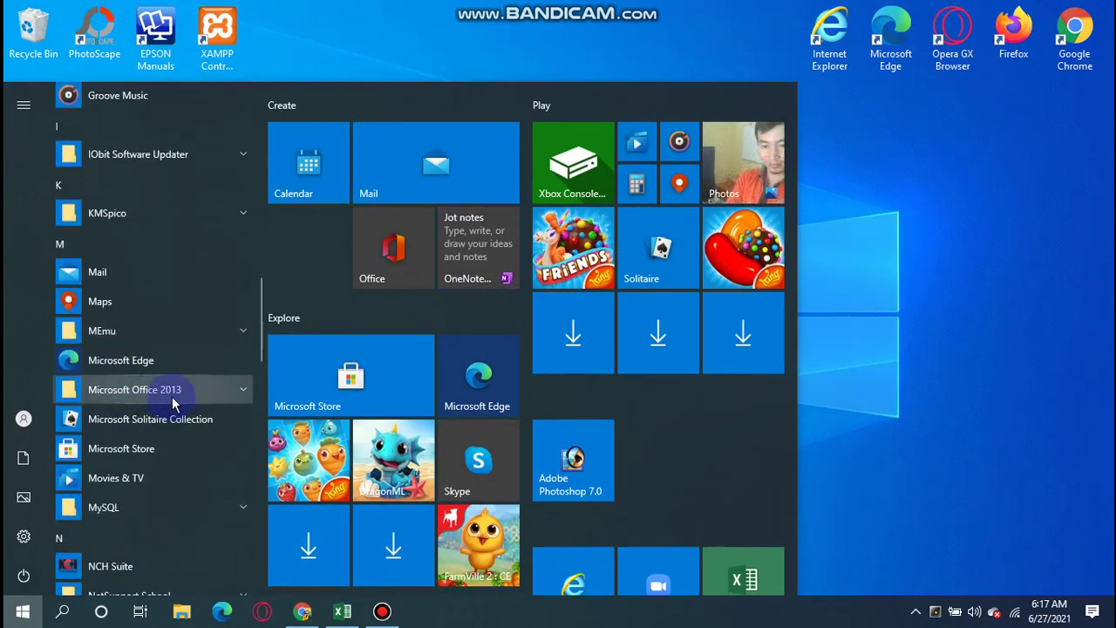
Step: Expand the Microsoft Office 2013 folder to reveal Access 2013 through Word 2013
click(210, 399)
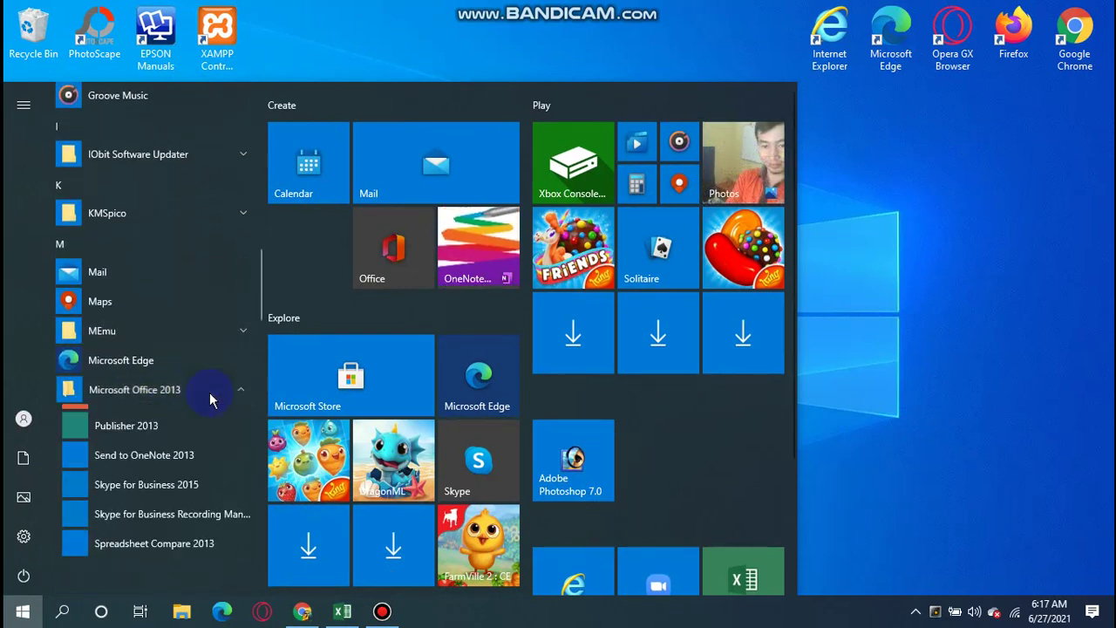
scroll(231, 427, down, 2)
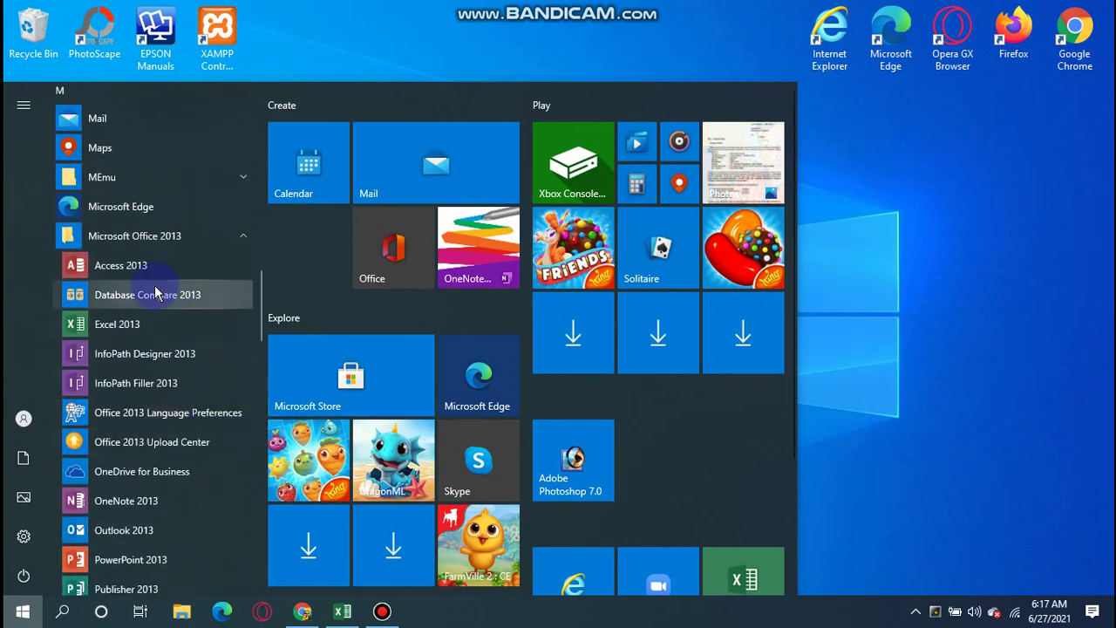
scroll(164, 436, down, 1)
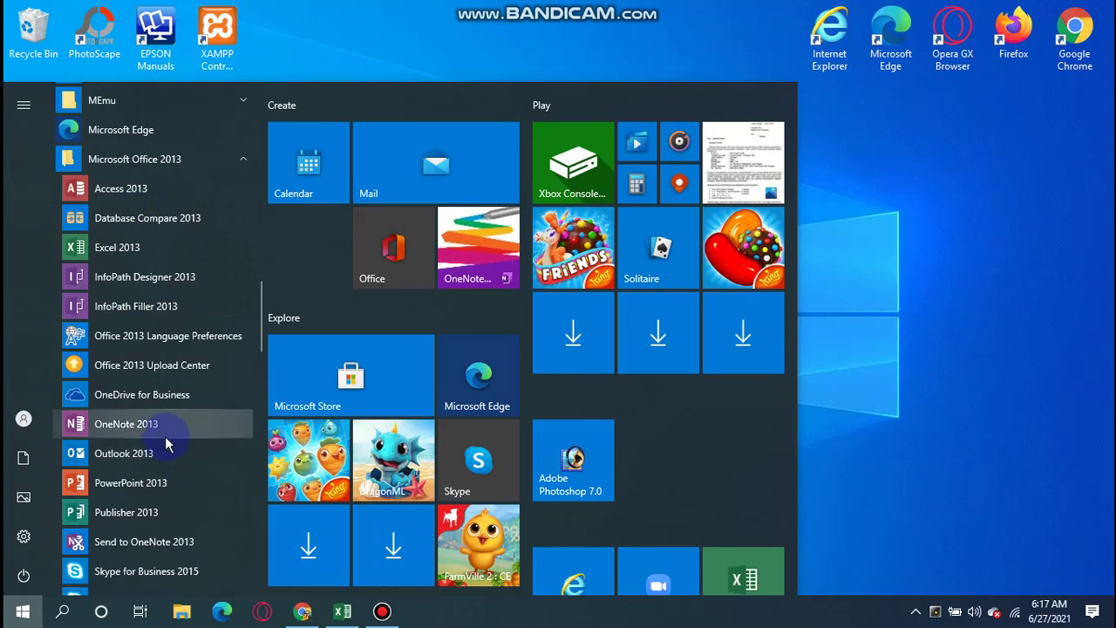
scroll(174, 453, down, 1)
scroll(161, 460, down, 1)
scroll(161, 460, down, 1)
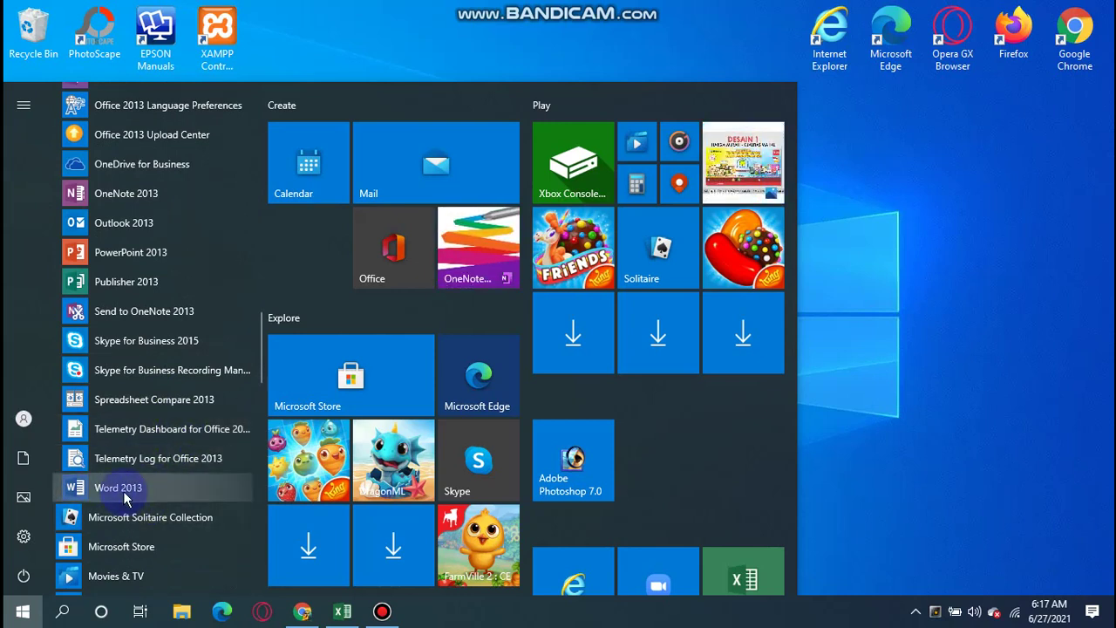
scroll(126, 497, up, 3)
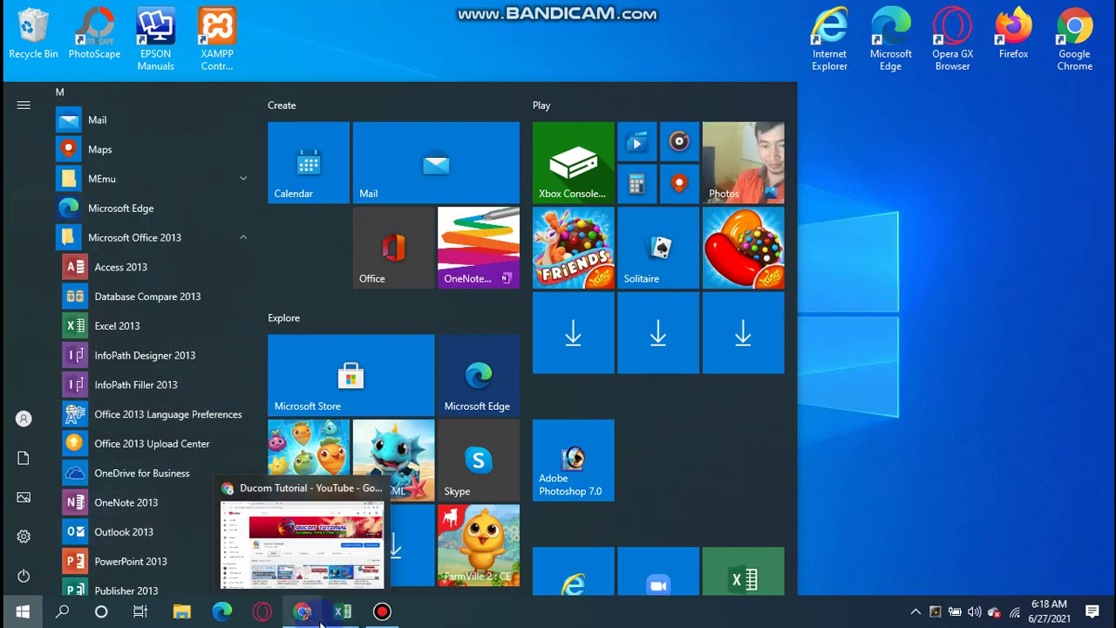
scroll(186, 528, down, 2)
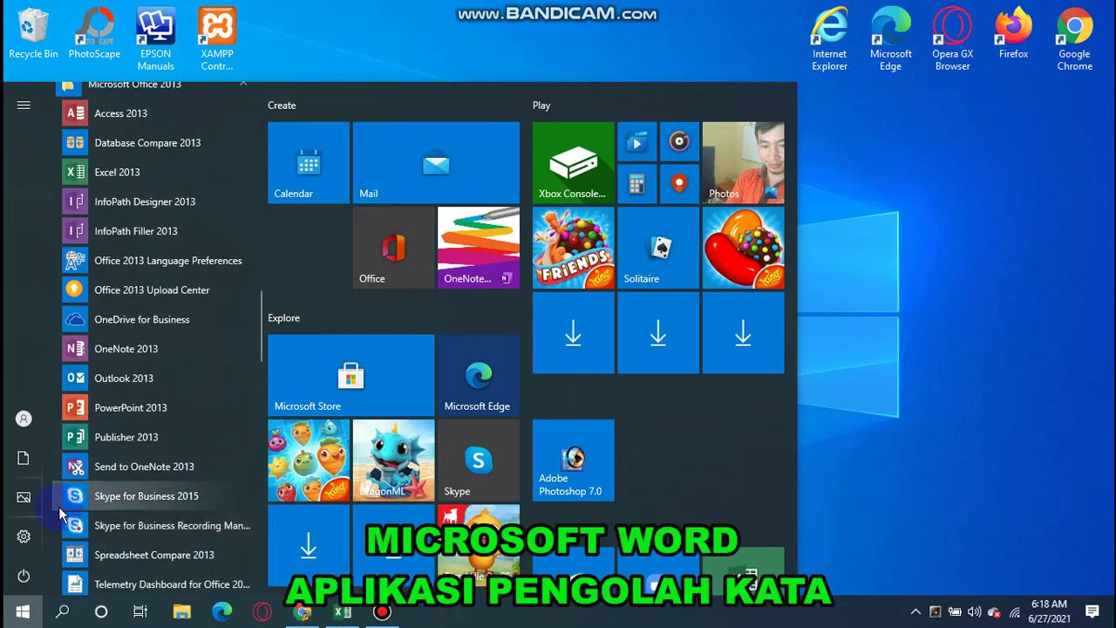
scroll(122, 506, down, 2)
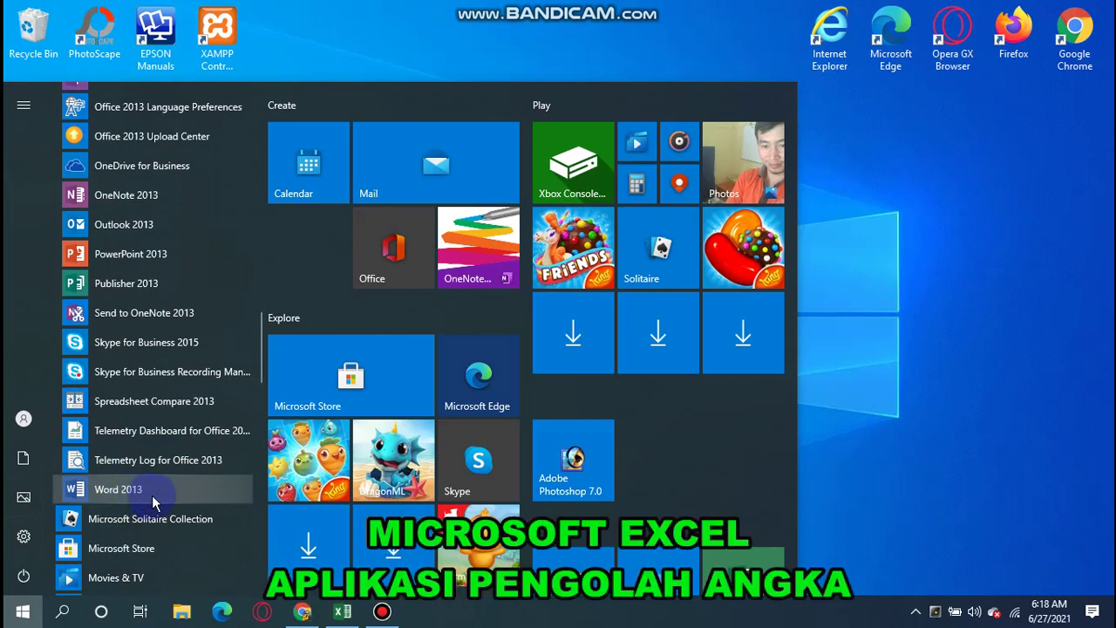
scroll(153, 454, up, 3)
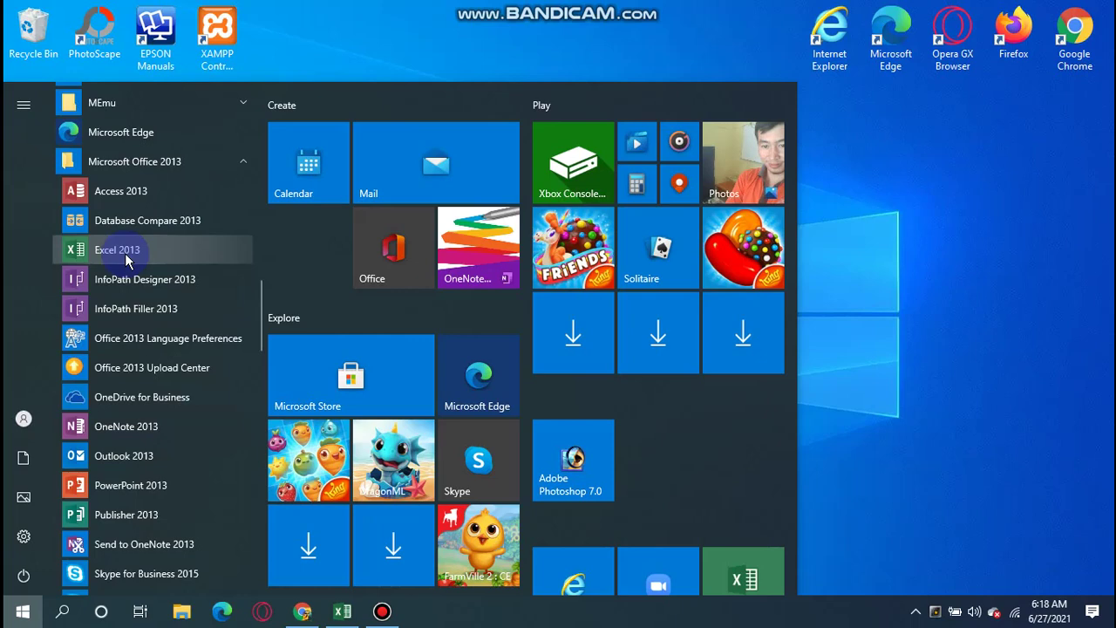
scroll(166, 401, down, 2)
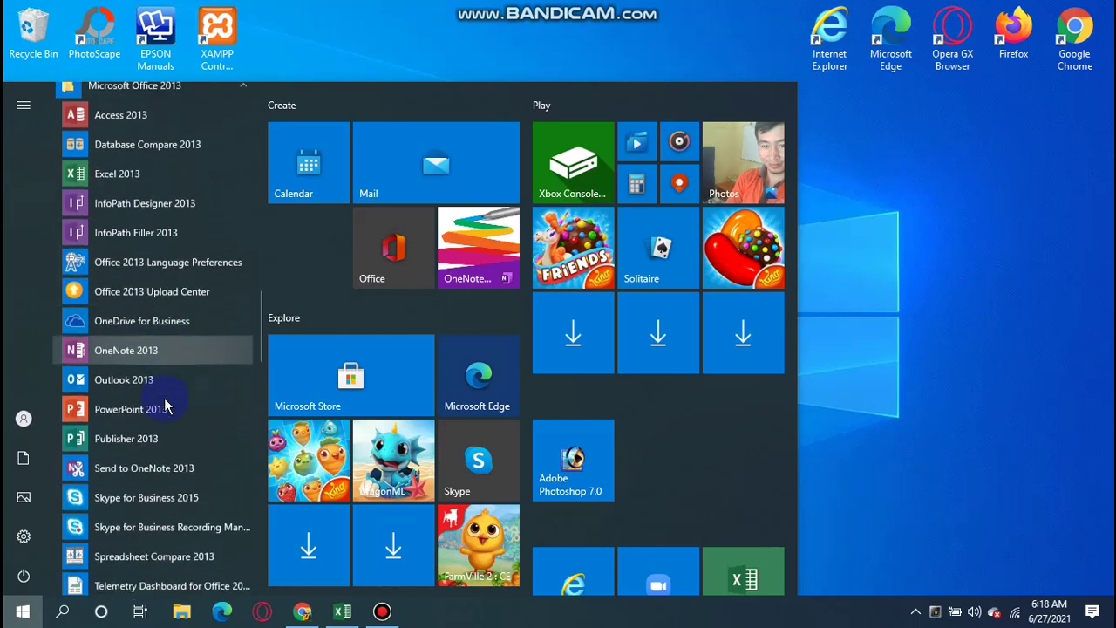
scroll(112, 493, down, 3)
scroll(75, 516, down, 3)
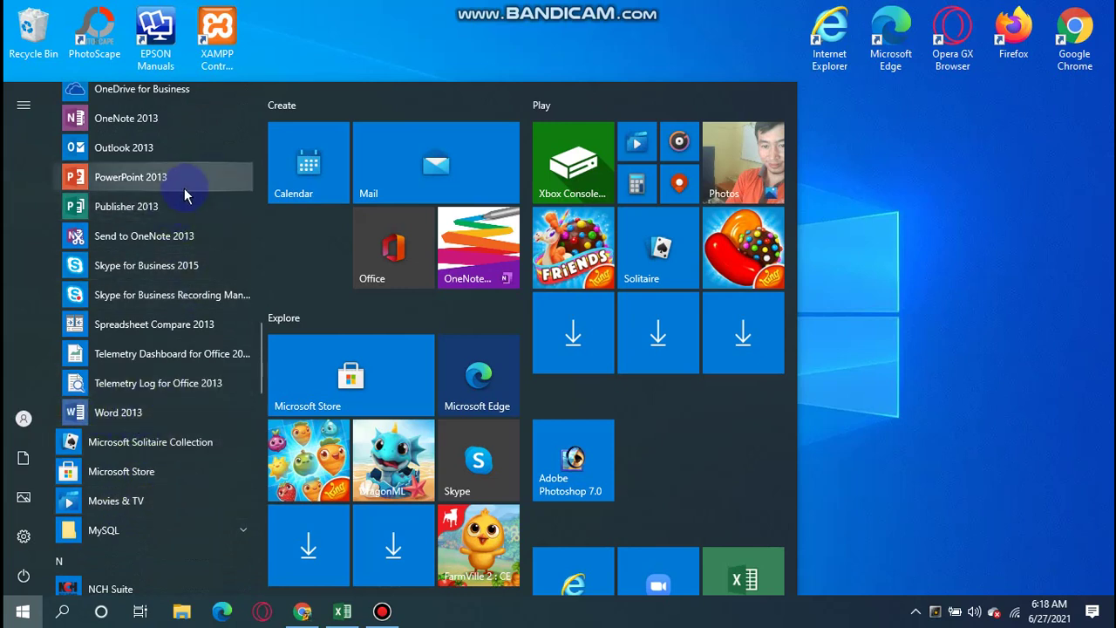
scroll(185, 185, up, 2)
scroll(187, 170, up, 2)
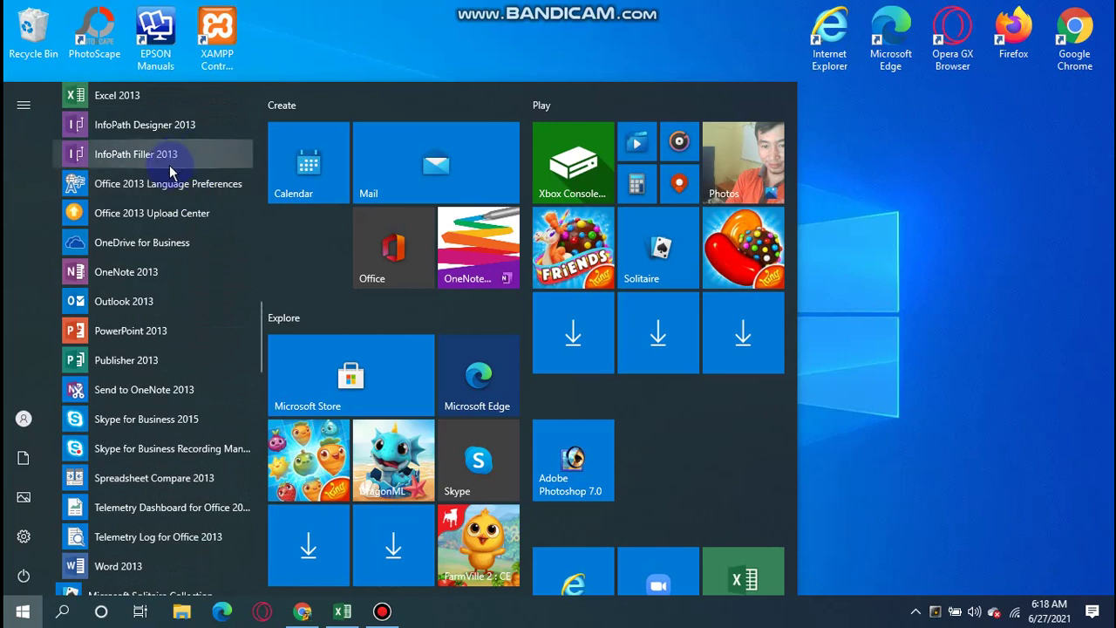
scroll(234, 319, up, 2)
scroll(234, 318, up, 1)
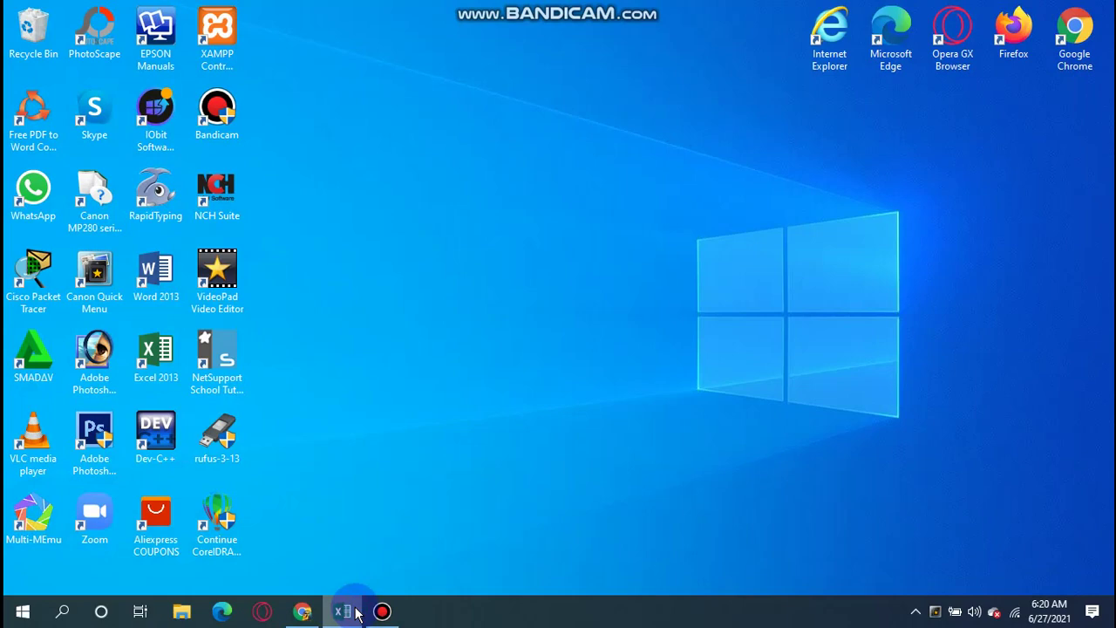
Step: Bring the Excel workbook forward from the taskbar, showing the empty Sheet1
click(356, 613)
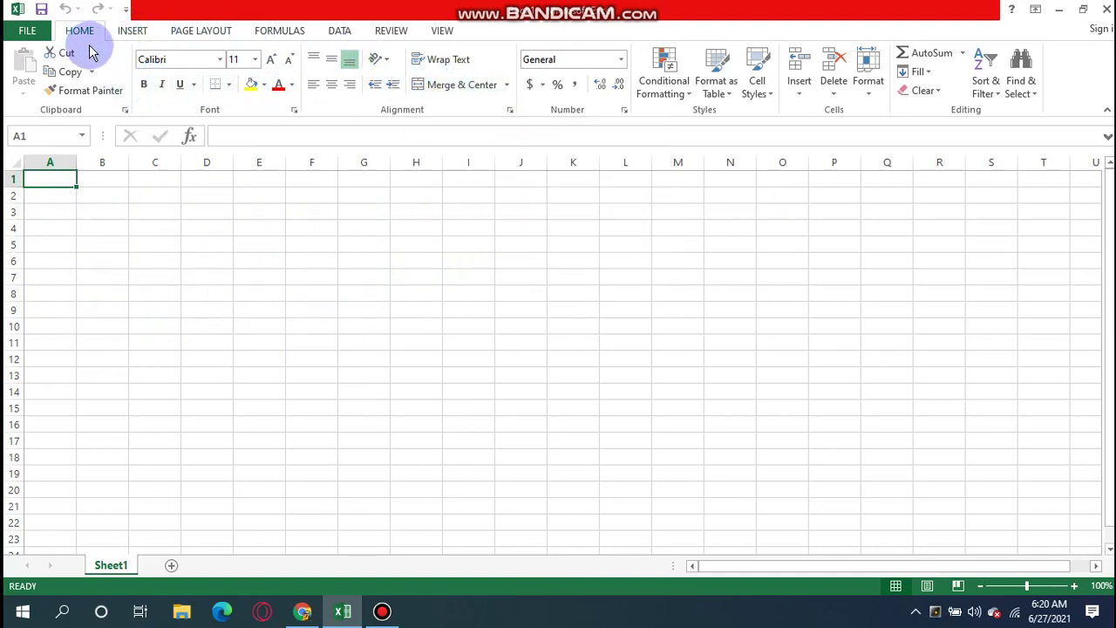
key(F7)
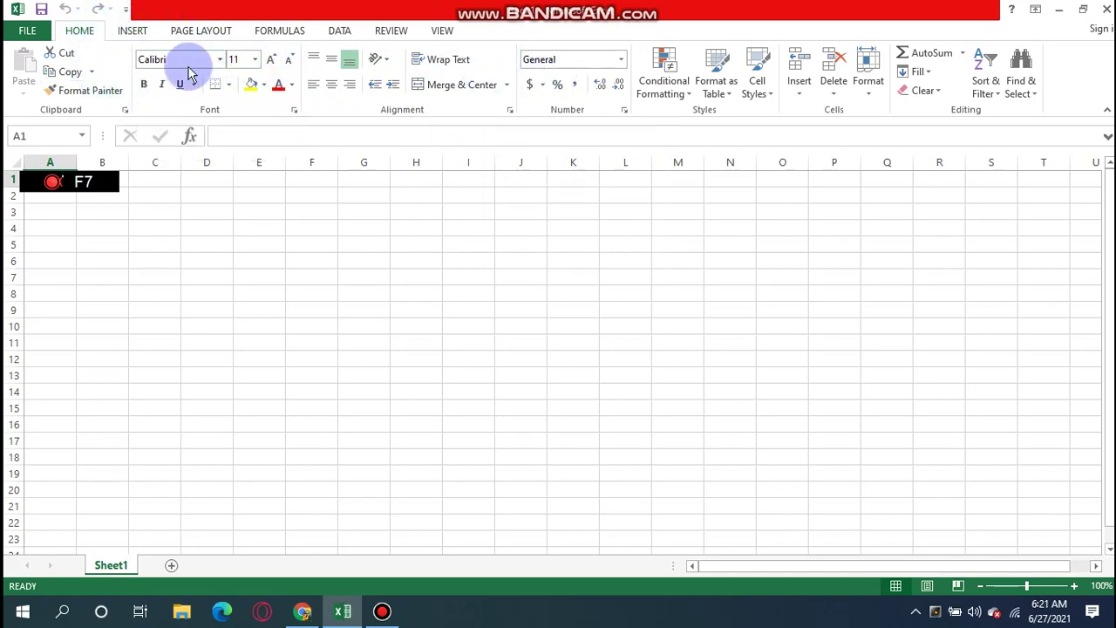
click(253, 60)
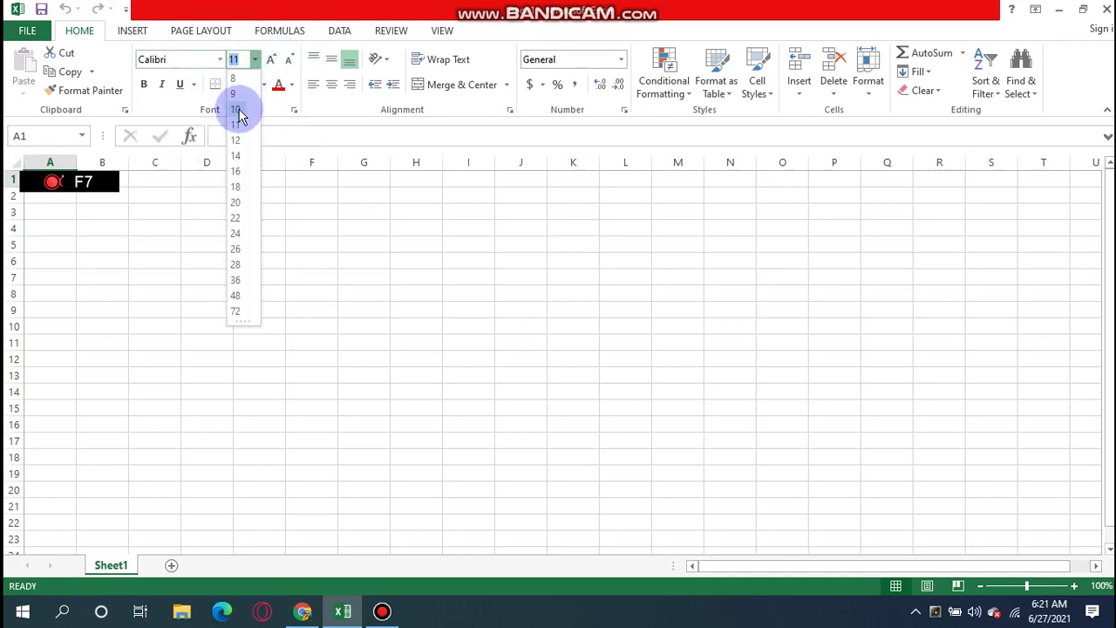
click(219, 61)
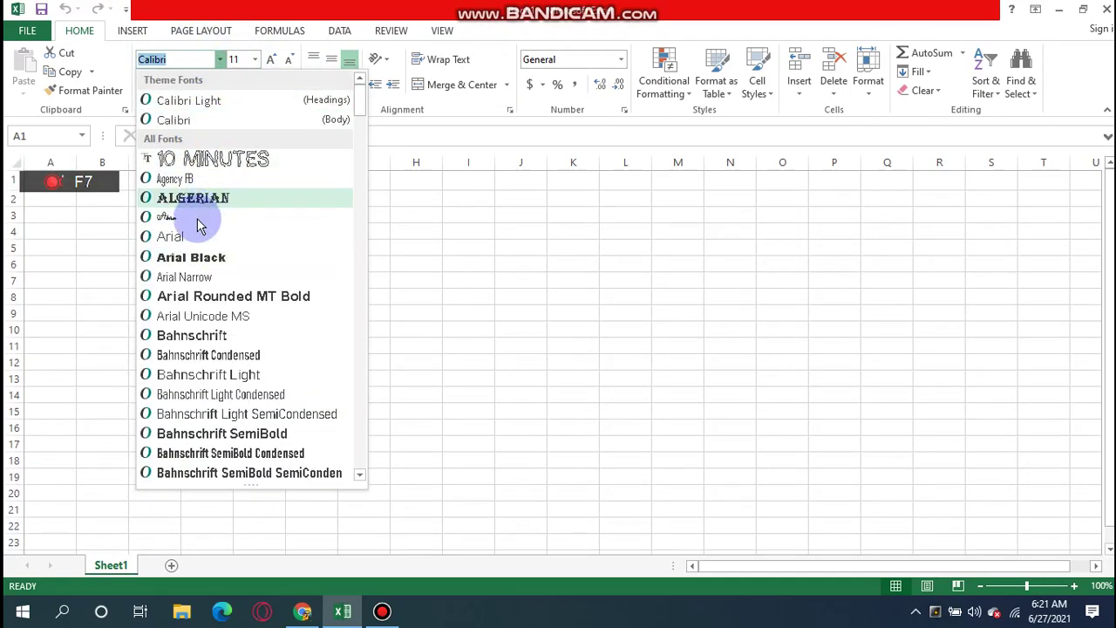
scroll(197, 288, down, 2)
scroll(197, 288, down, 1)
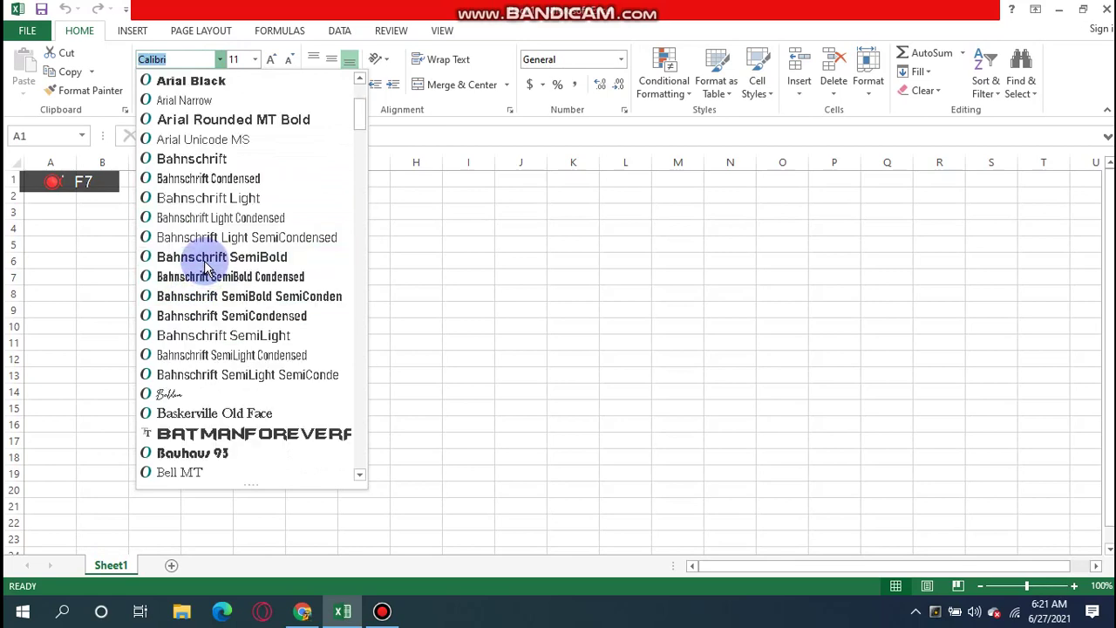
scroll(206, 256, down, 3)
click(434, 193)
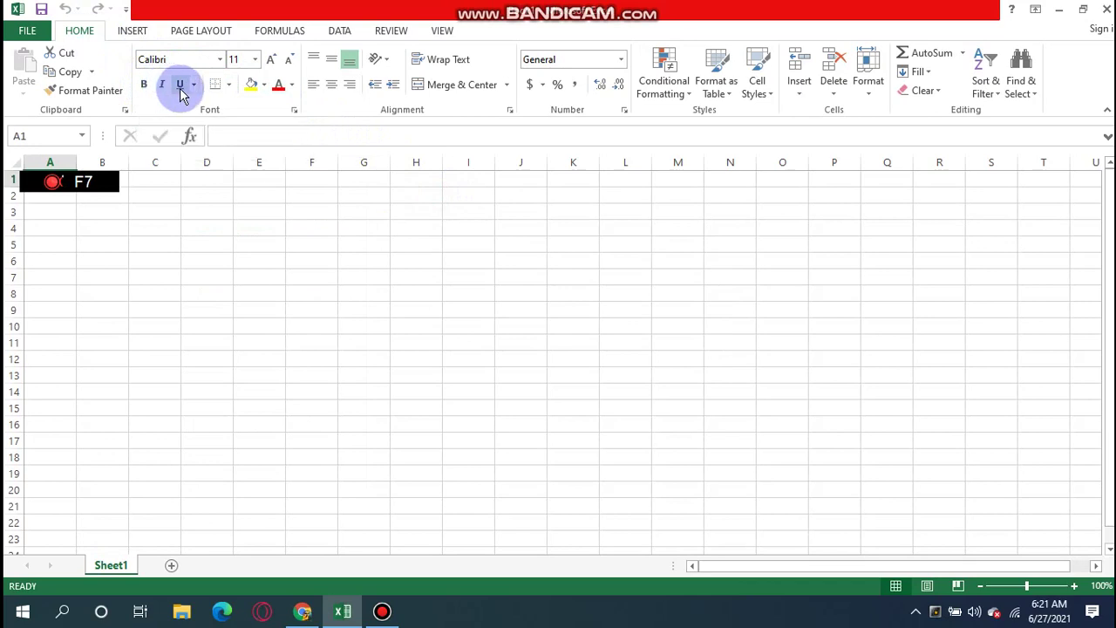
click(230, 88)
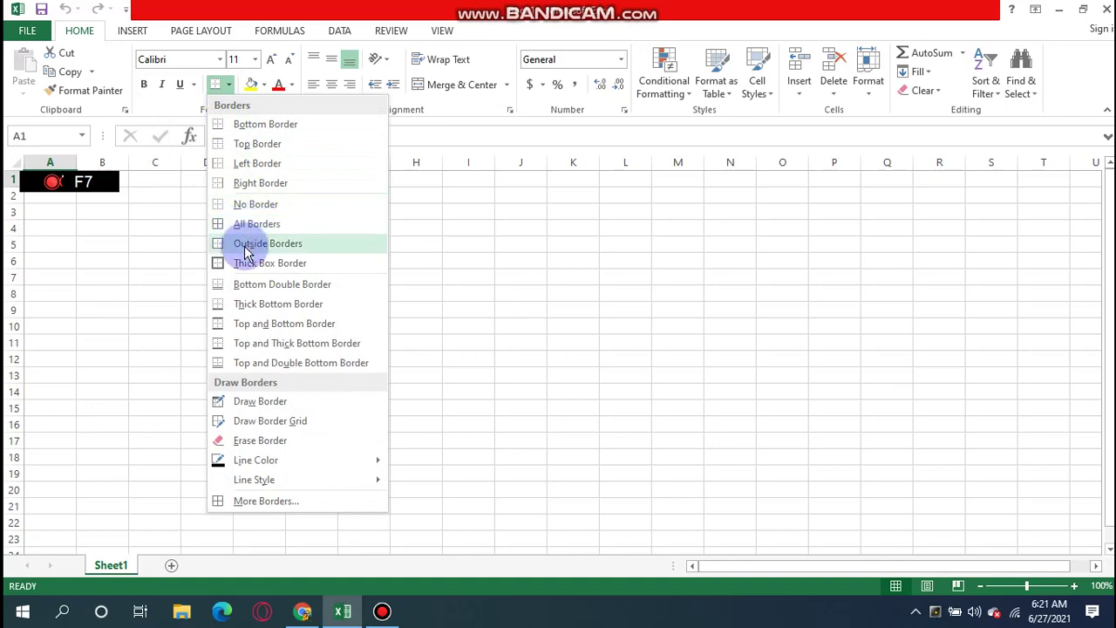
click(410, 246)
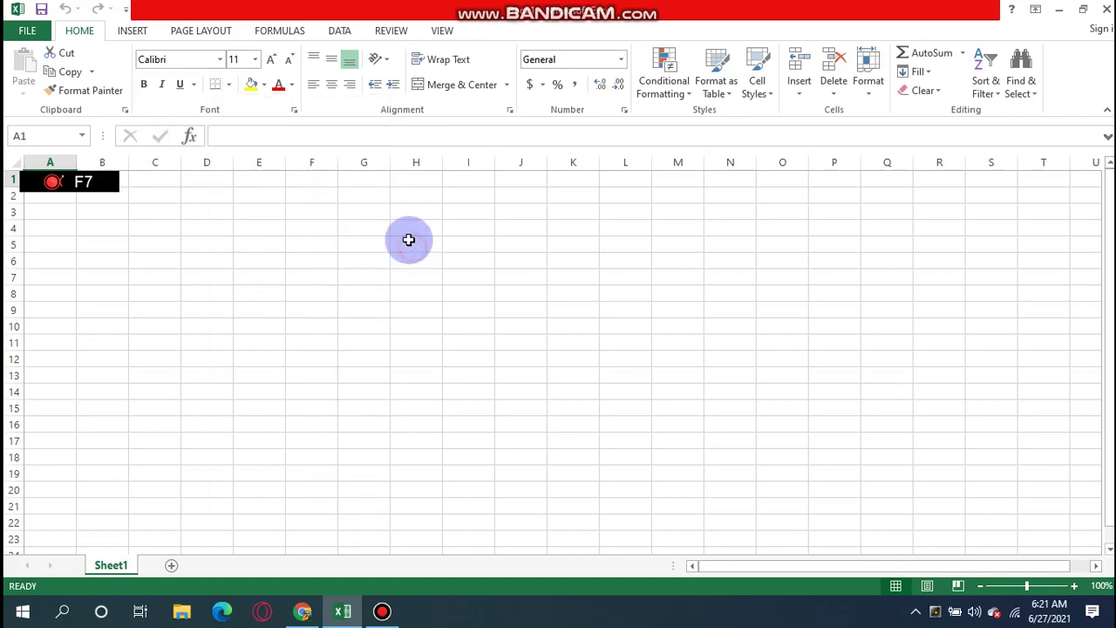
click(267, 84)
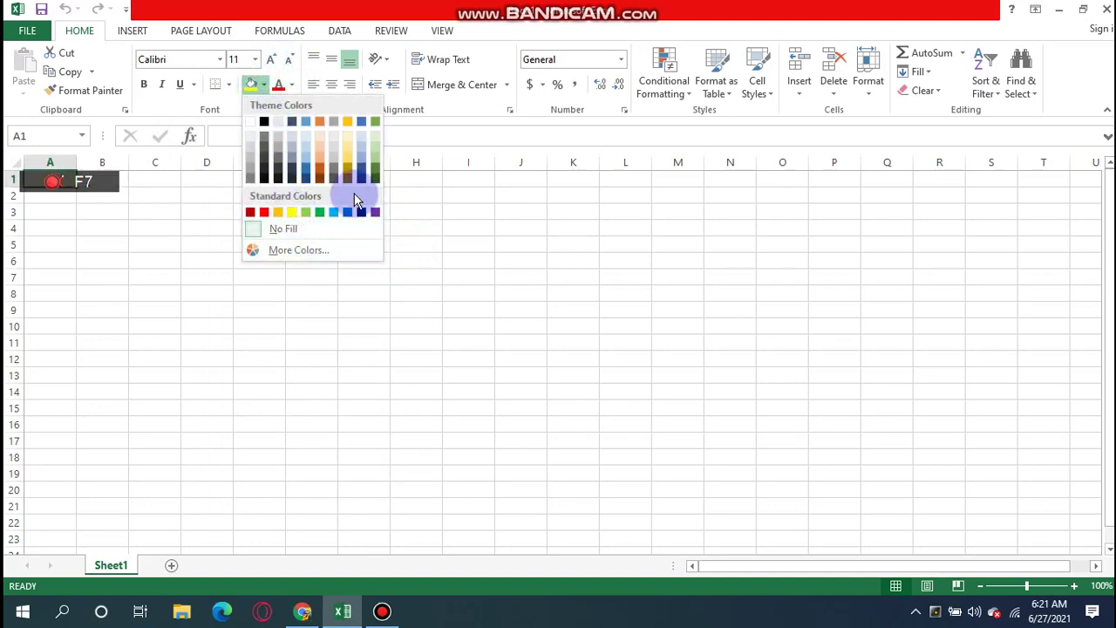
click(438, 233)
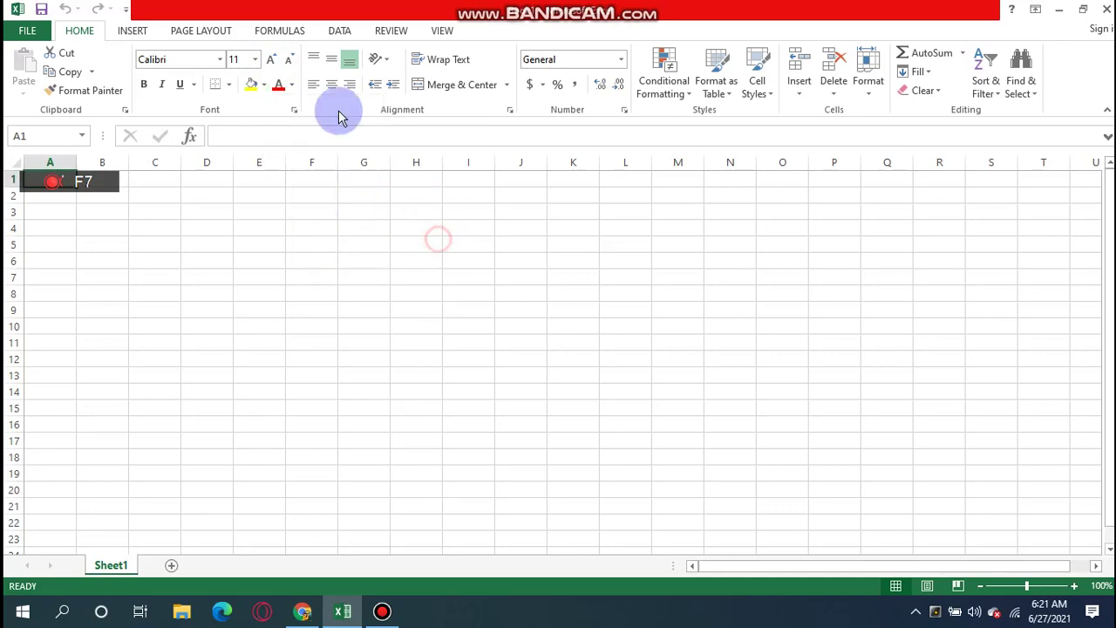
click(295, 85)
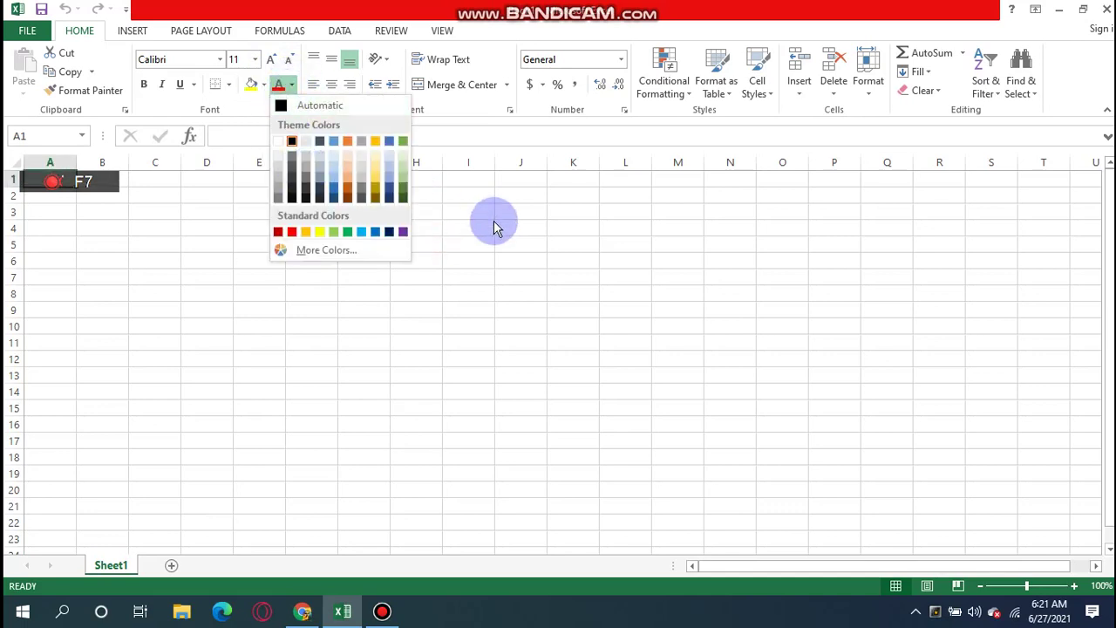
click(538, 302)
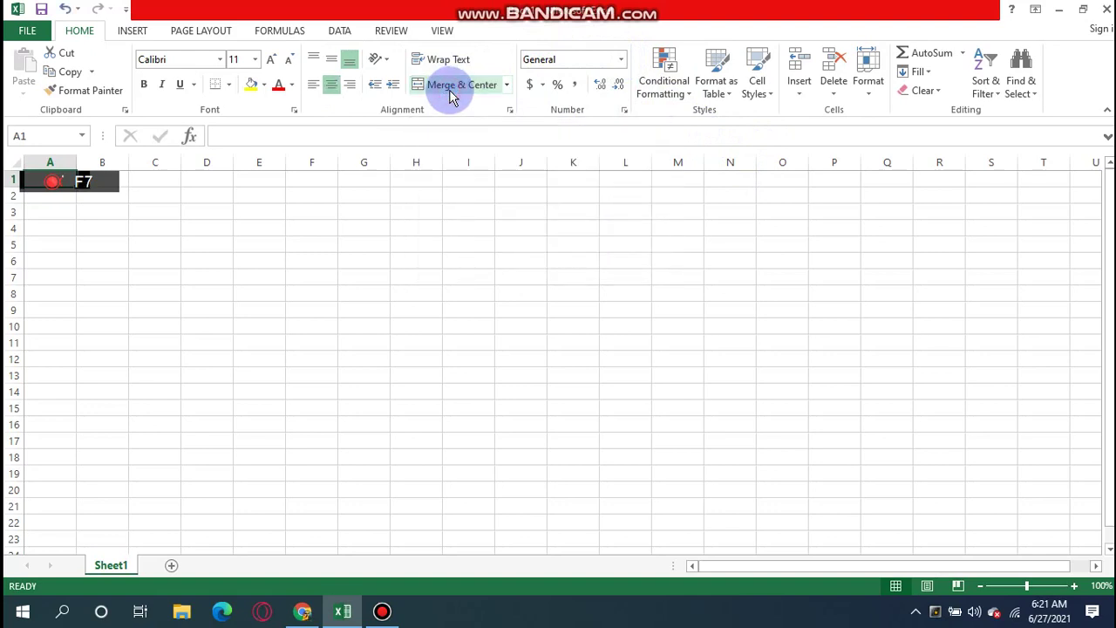
click(506, 84)
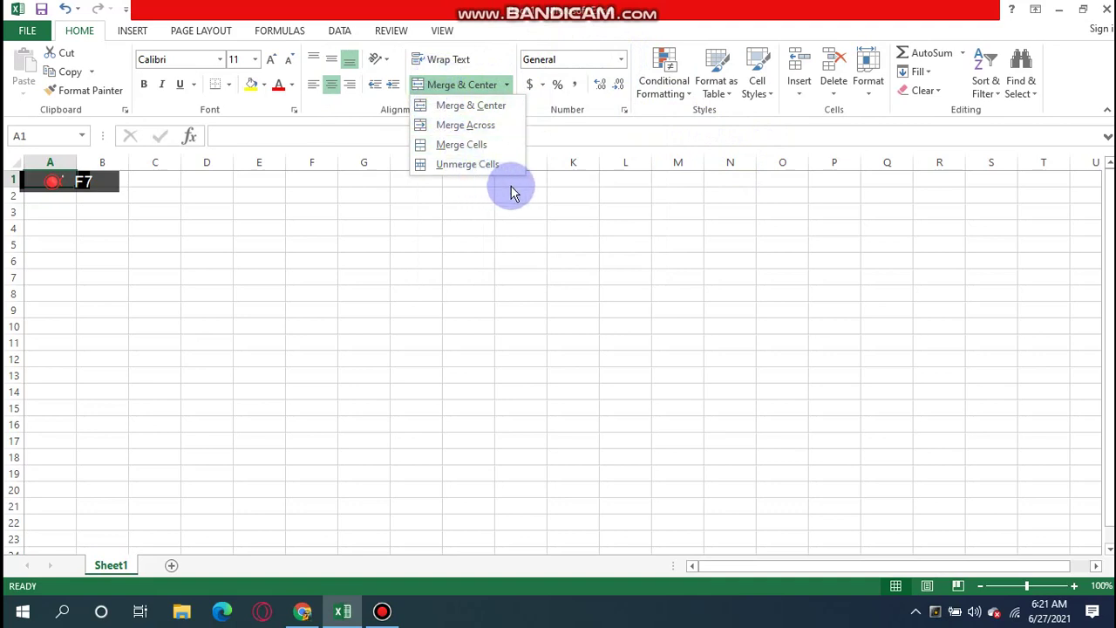
click(551, 250)
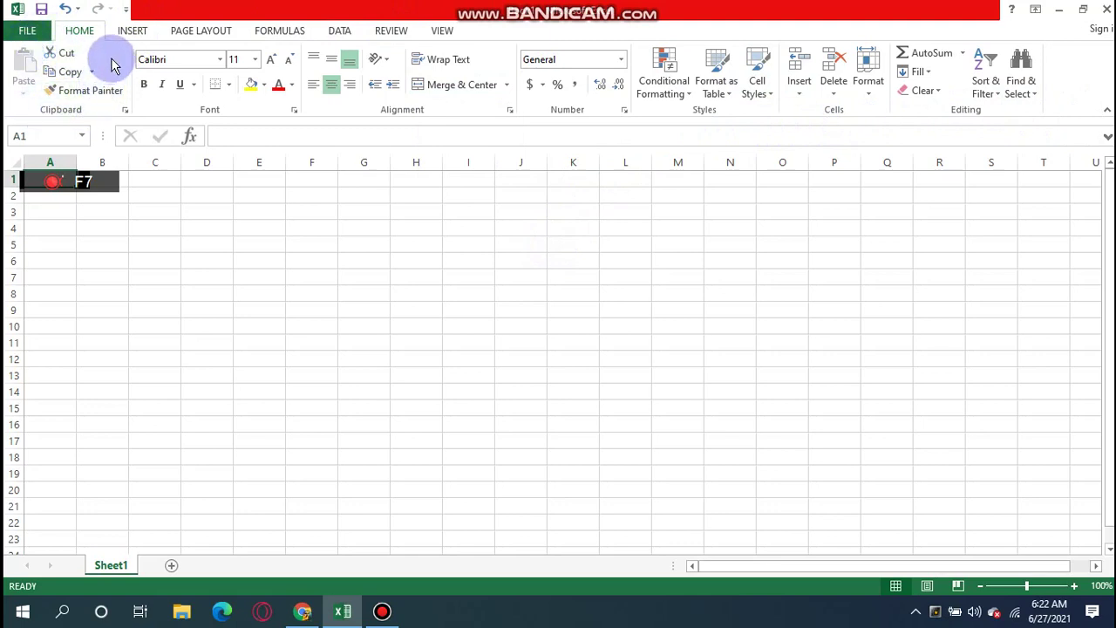
click(145, 36)
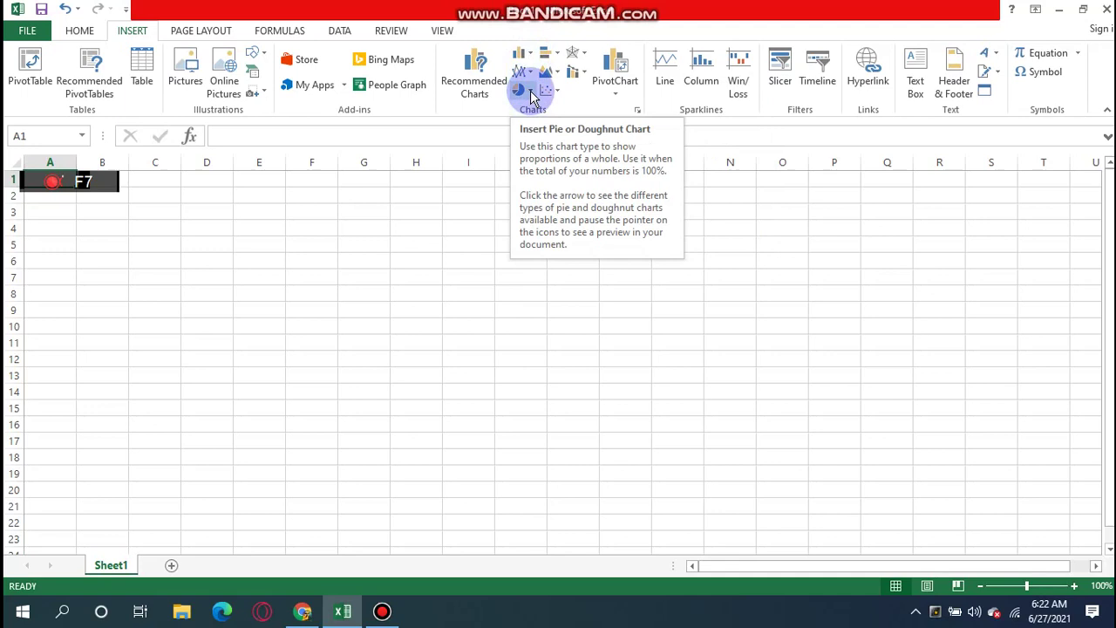
click(528, 89)
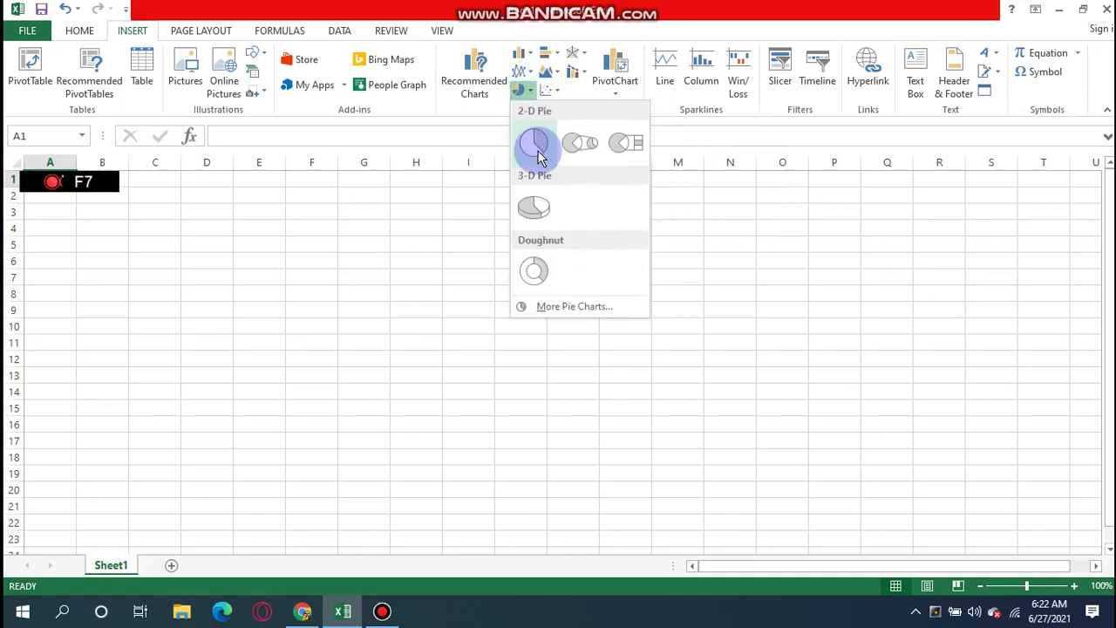
key(F7)
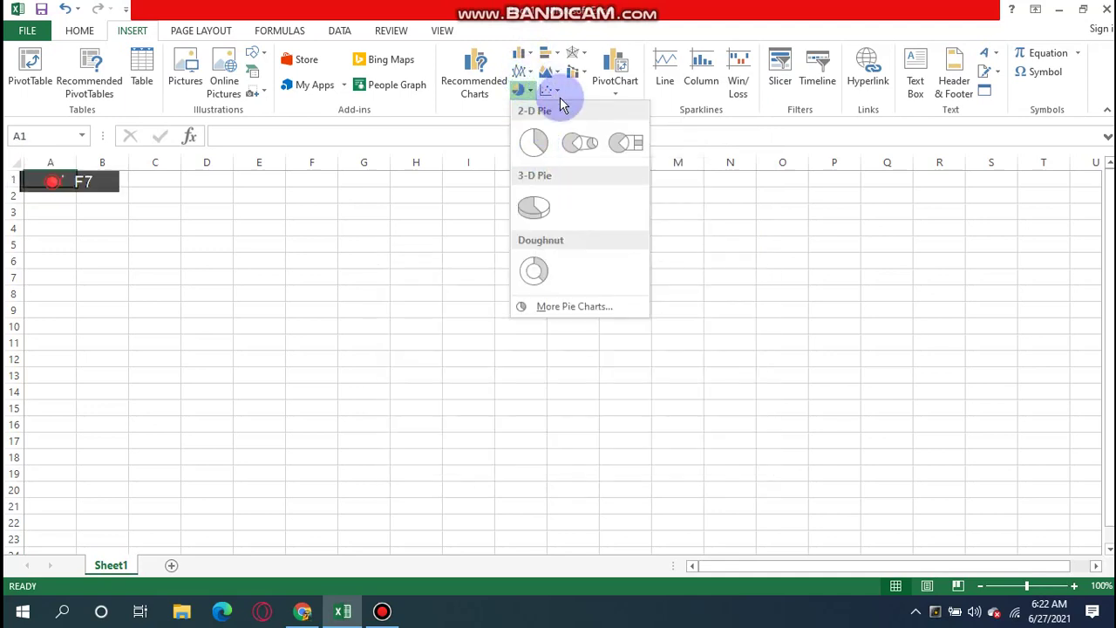
click(526, 61)
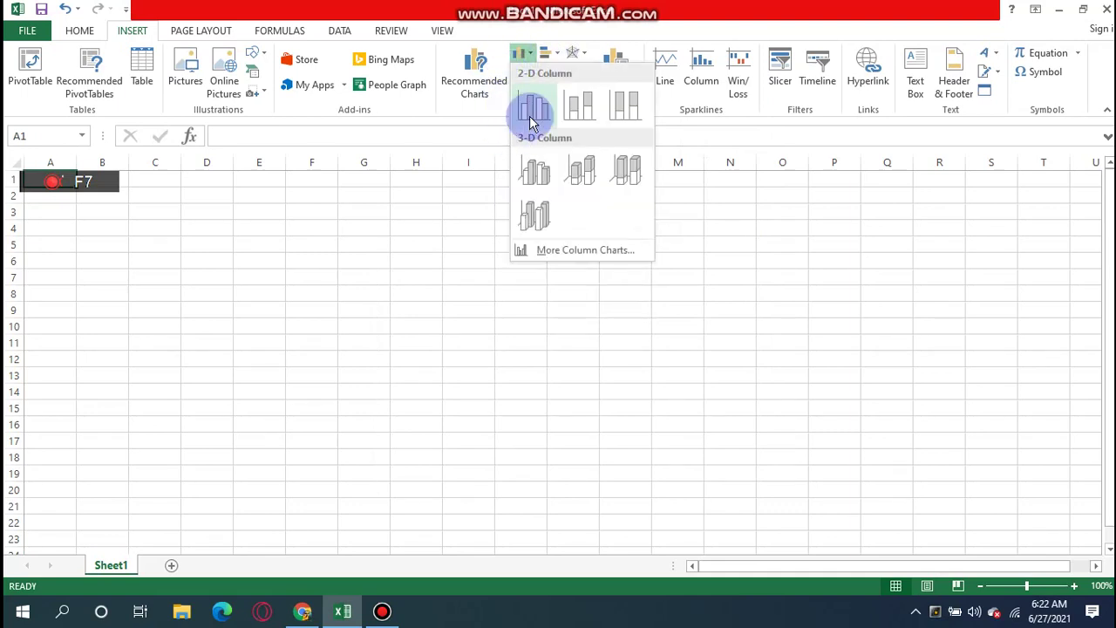
click(772, 261)
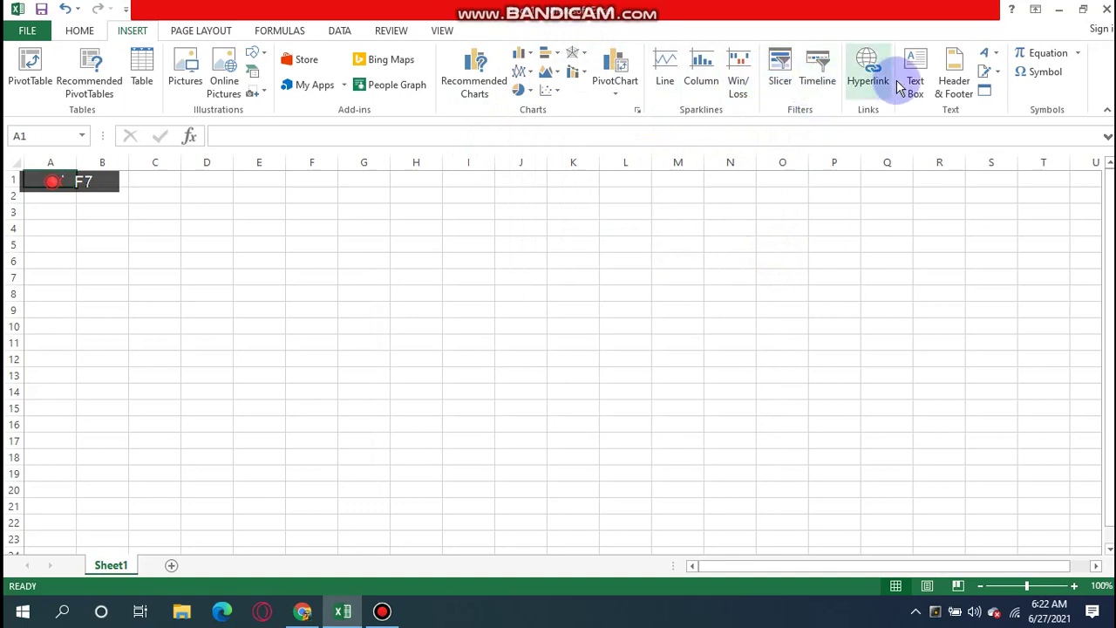
click(1076, 55)
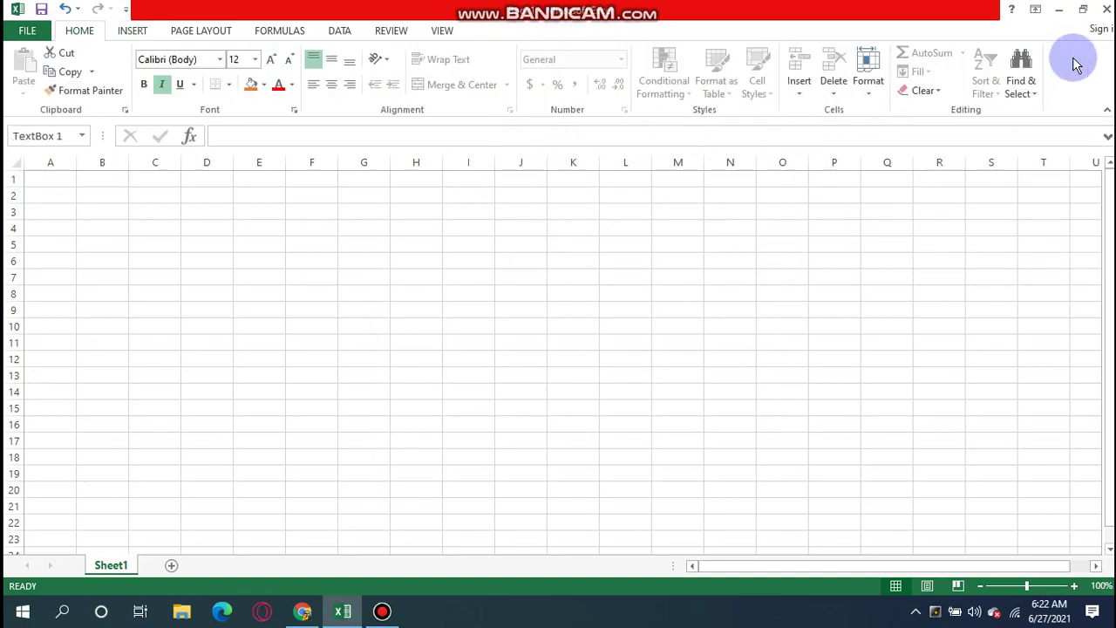
Step: Leave the equation placeholder by selecting cell L5, then view the Page Layout and Formulas ribbons
click(618, 244)
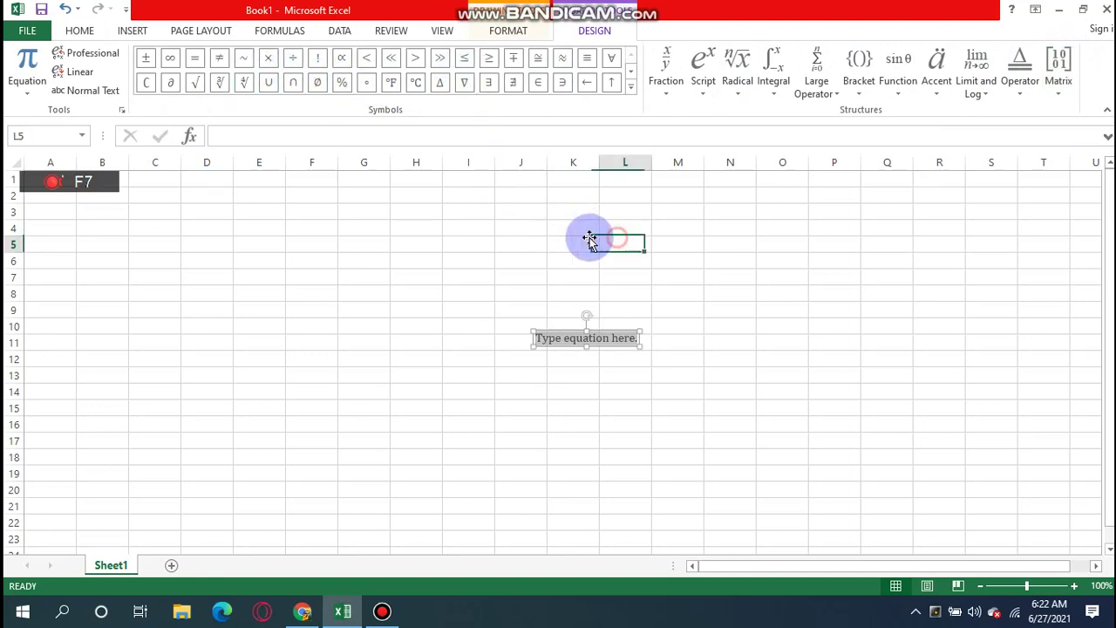
click(197, 32)
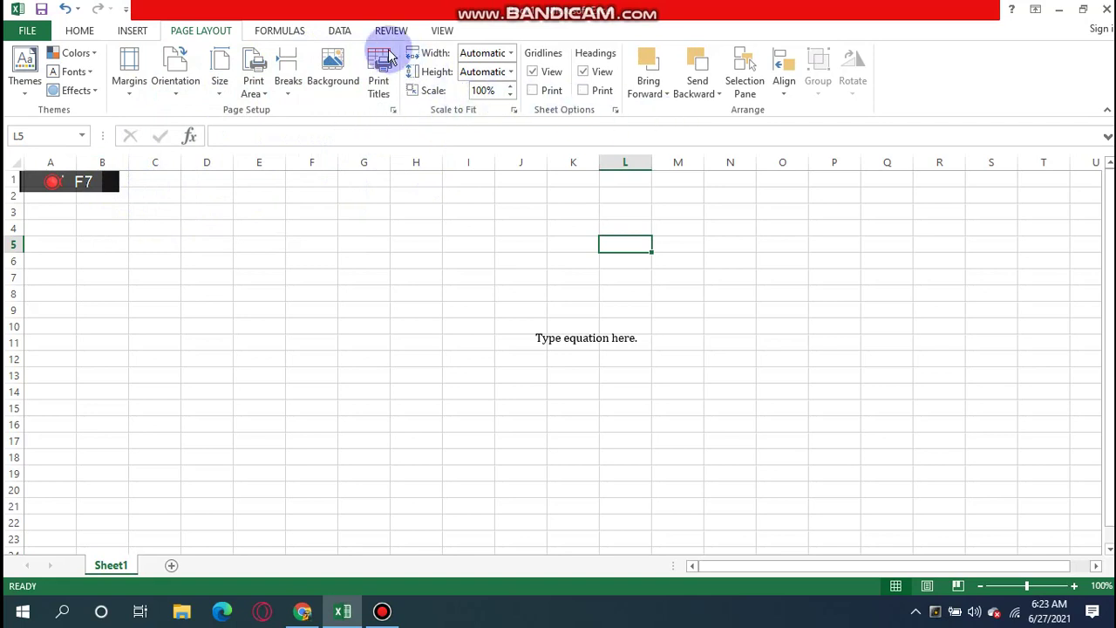
click(274, 33)
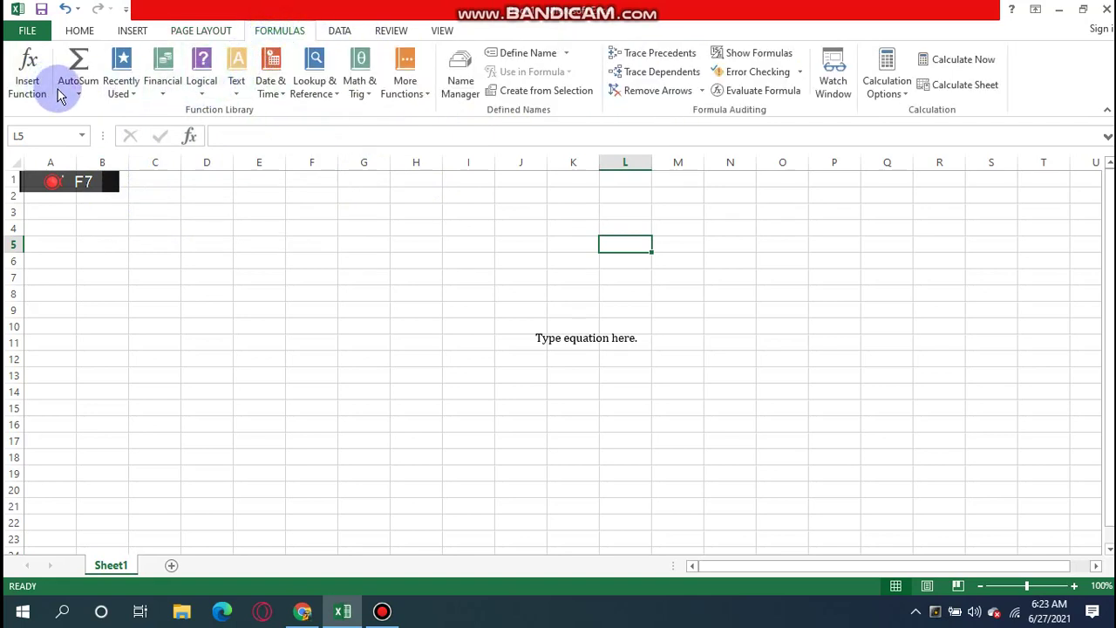
Step: Browse the Data, Review and View ribbons, return to Home, and select cell E6
click(346, 33)
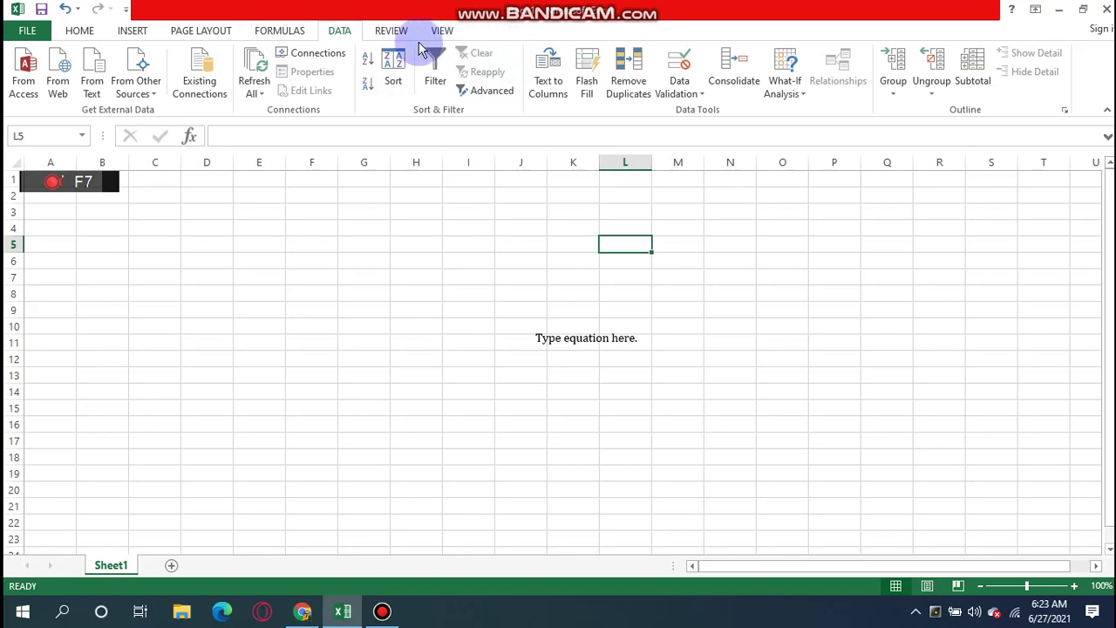
click(394, 32)
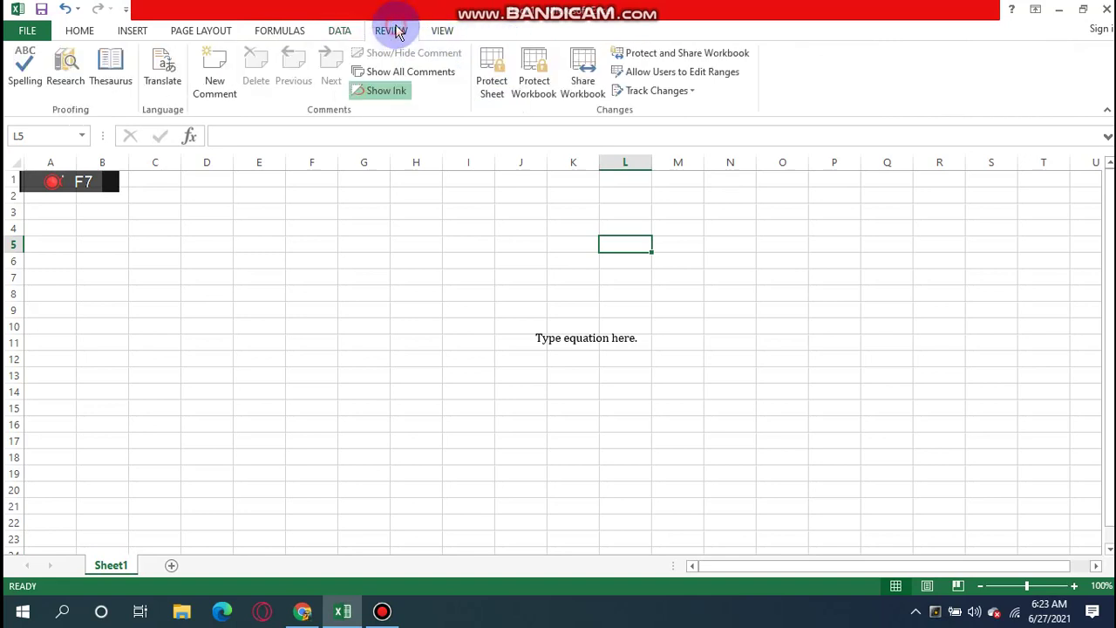
click(443, 32)
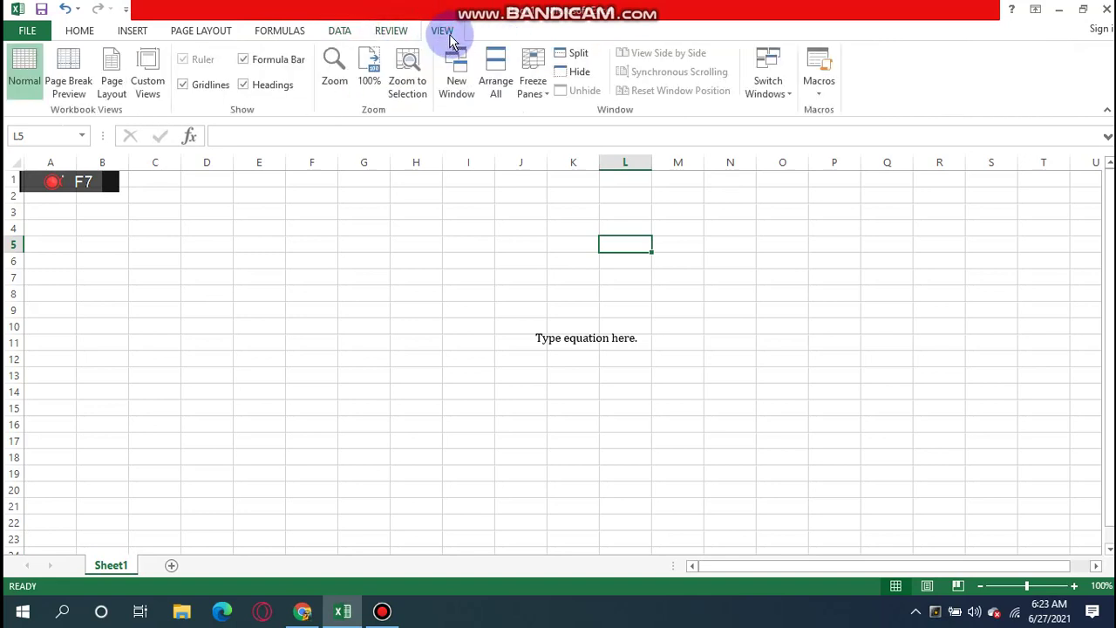
click(79, 31)
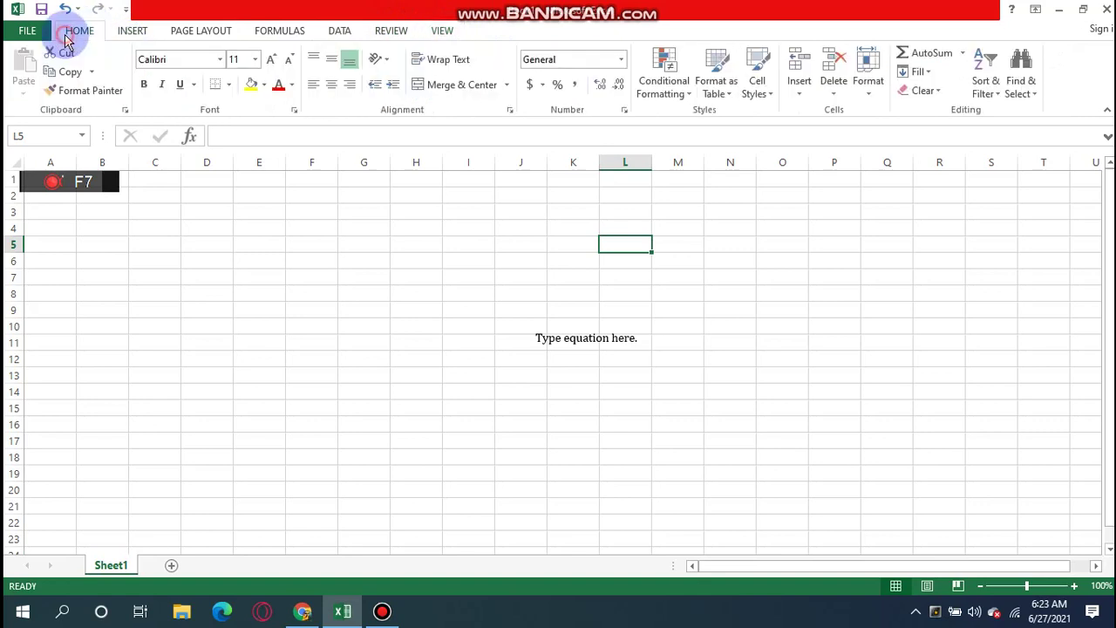
click(236, 258)
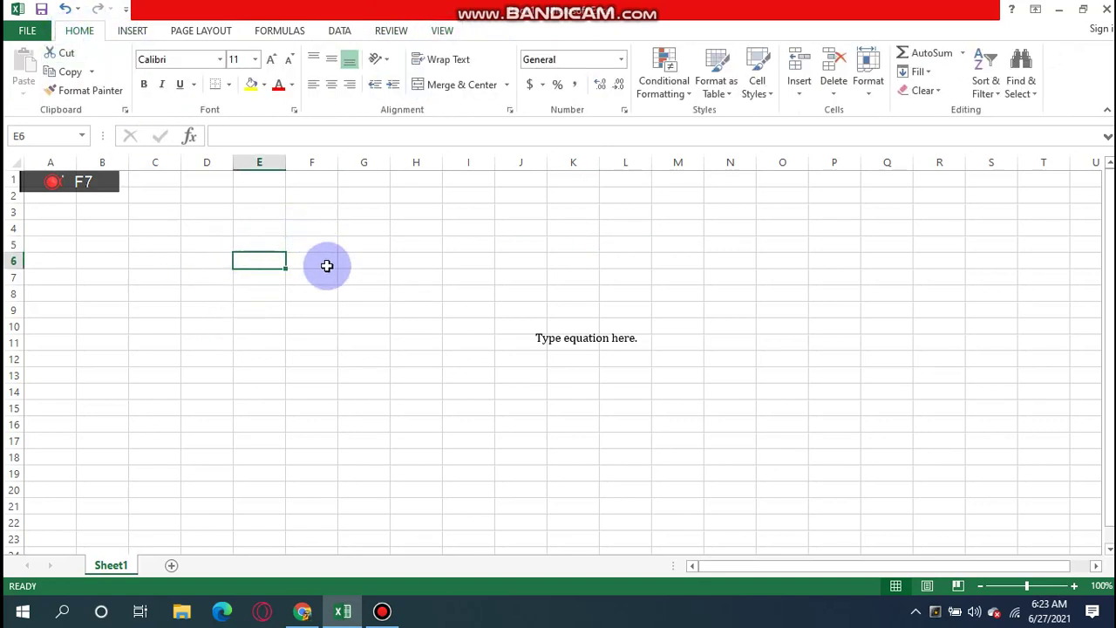
key(Up)
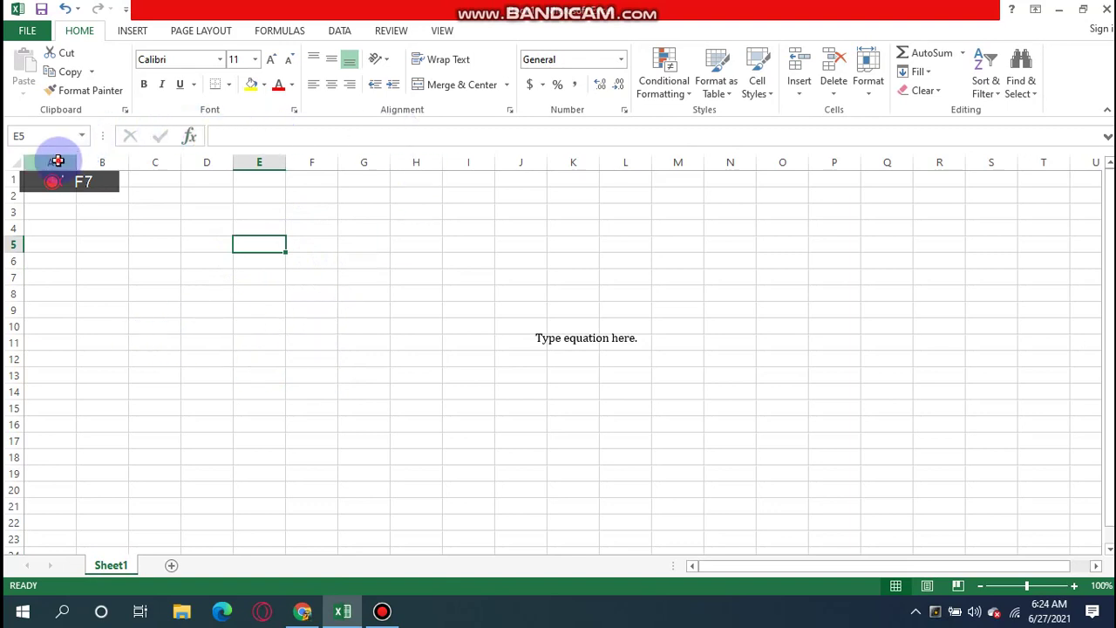
click(57, 161)
drag(209, 164, 264, 166)
click(49, 162)
click(102, 162)
click(155, 163)
click(209, 163)
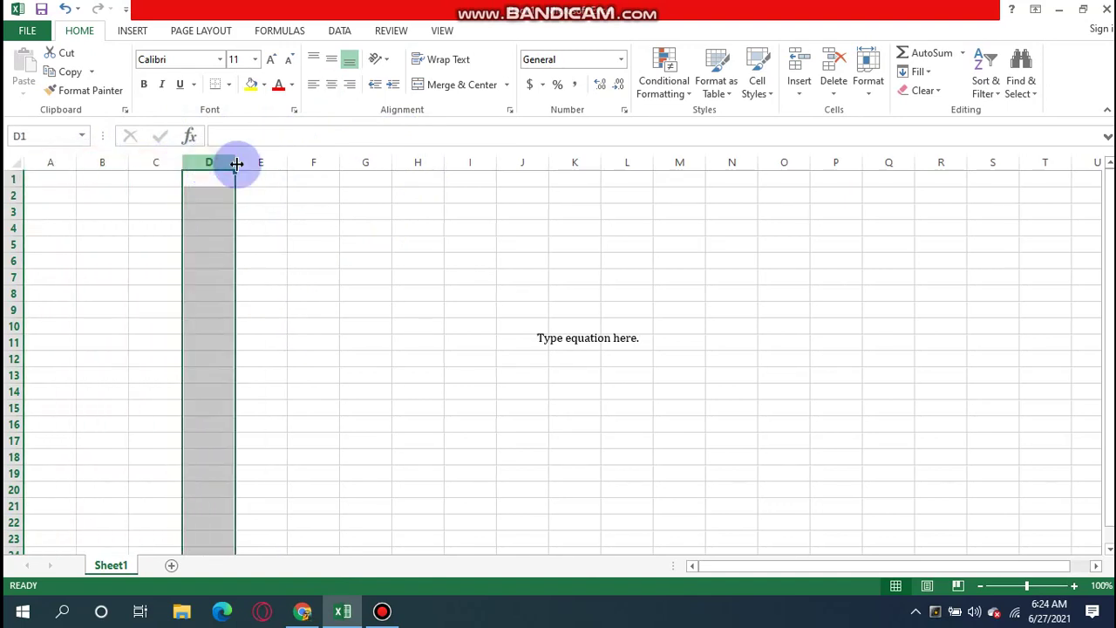
click(58, 163)
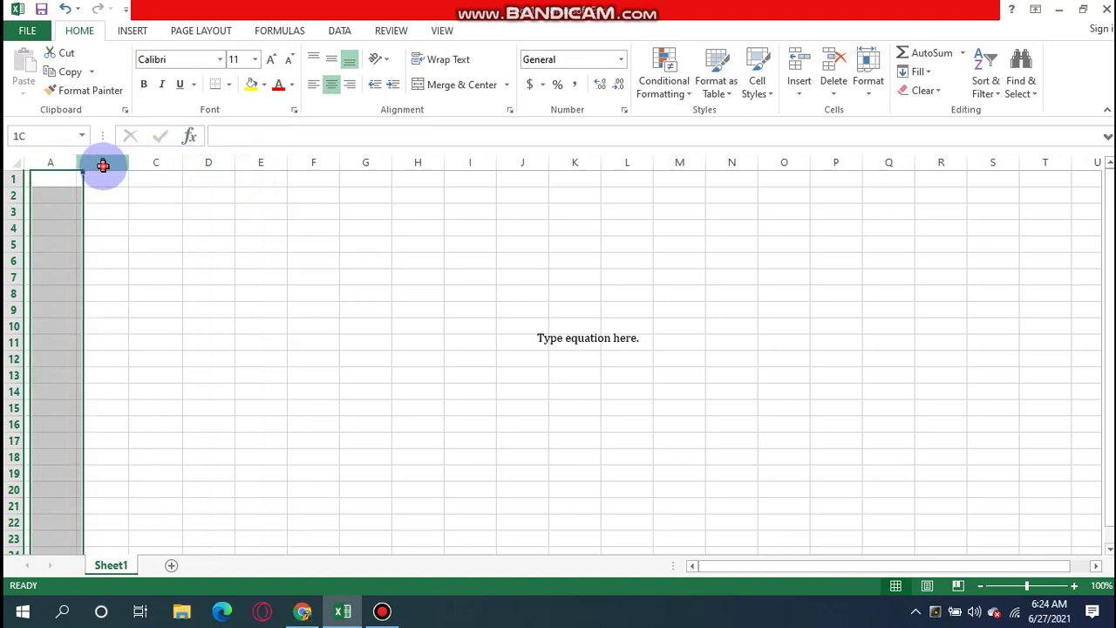
click(102, 164)
click(142, 163)
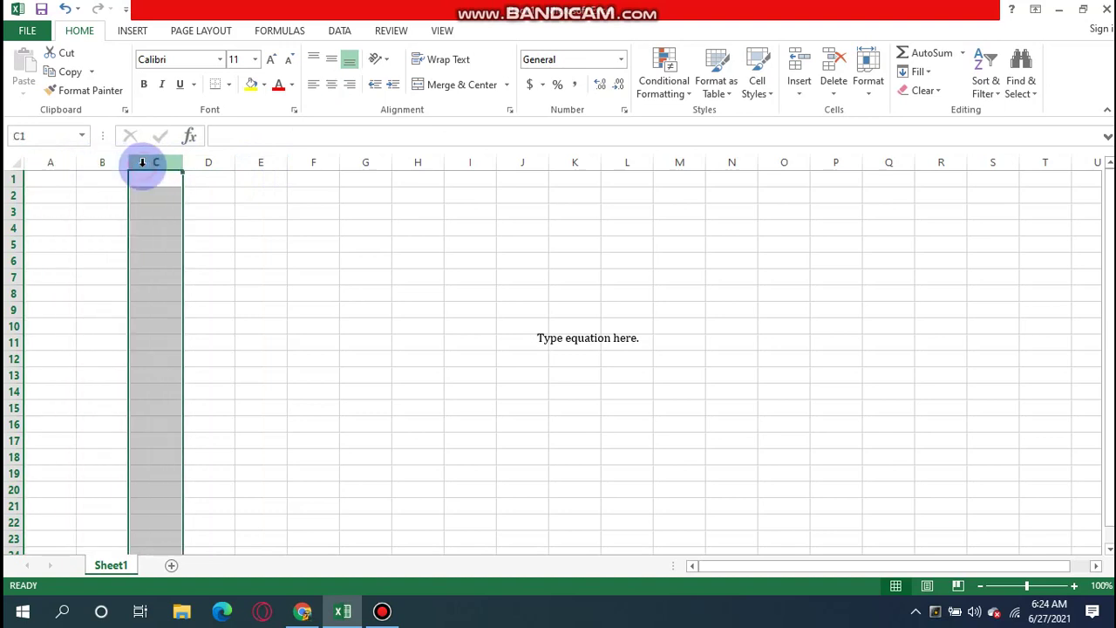
click(13, 180)
click(13, 197)
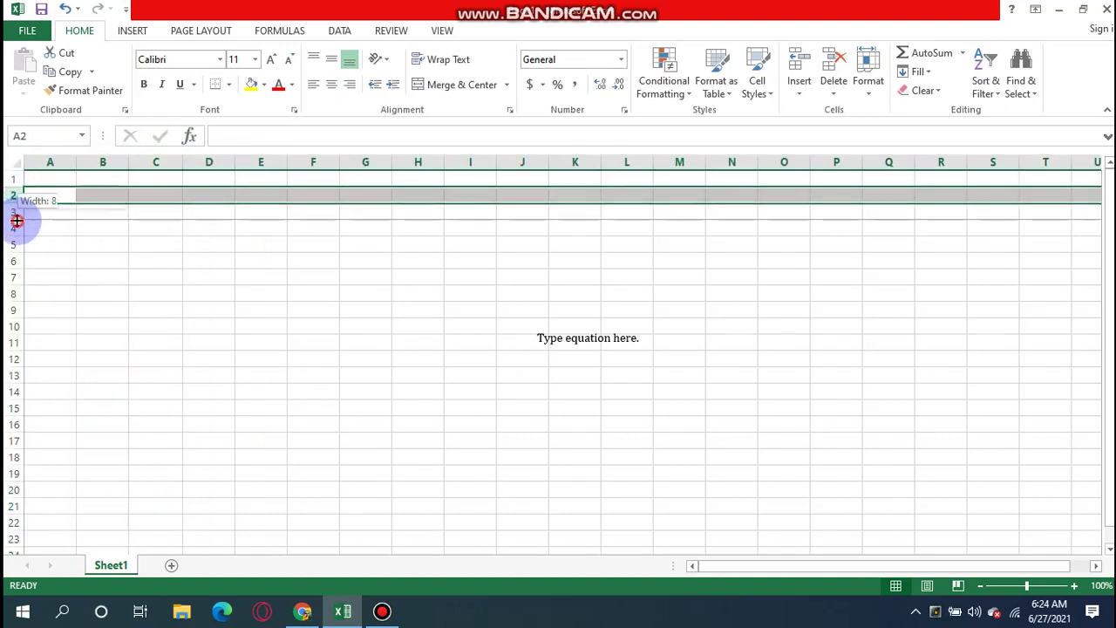
click(16, 211)
click(19, 227)
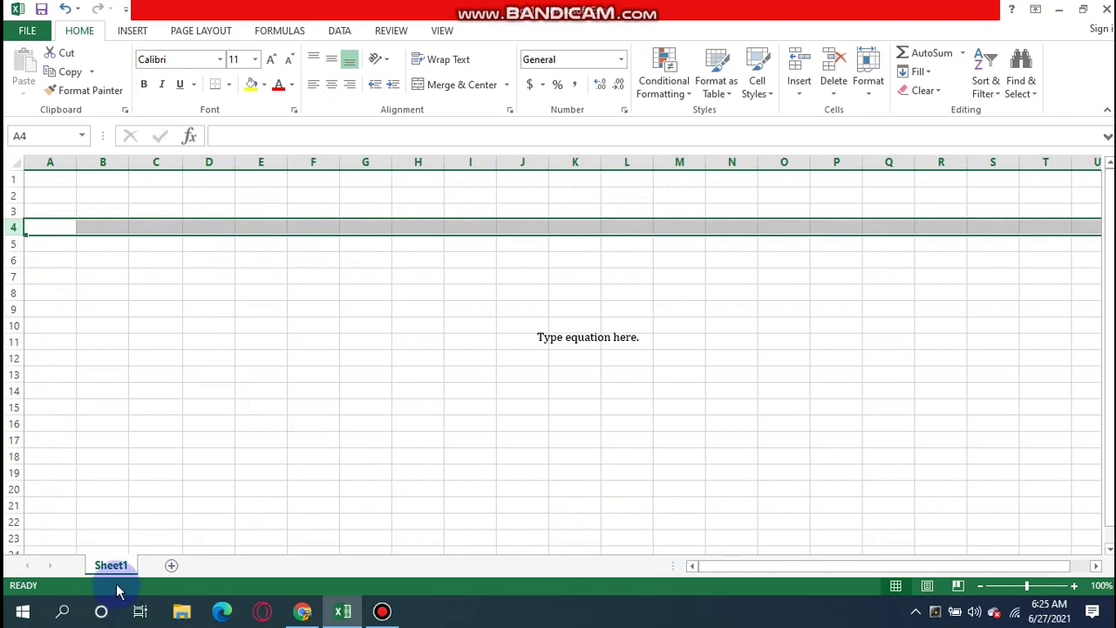
click(70, 578)
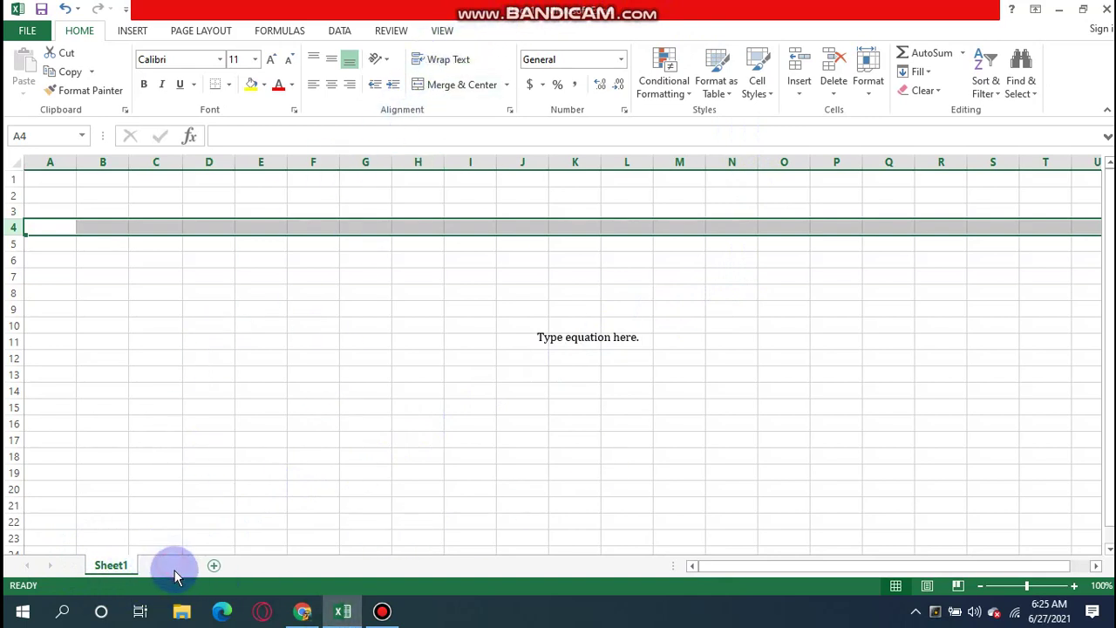
Step: Add Sheet2 and Sheet3, then enter 'asas' in Sheet1 cell A1
click(214, 566)
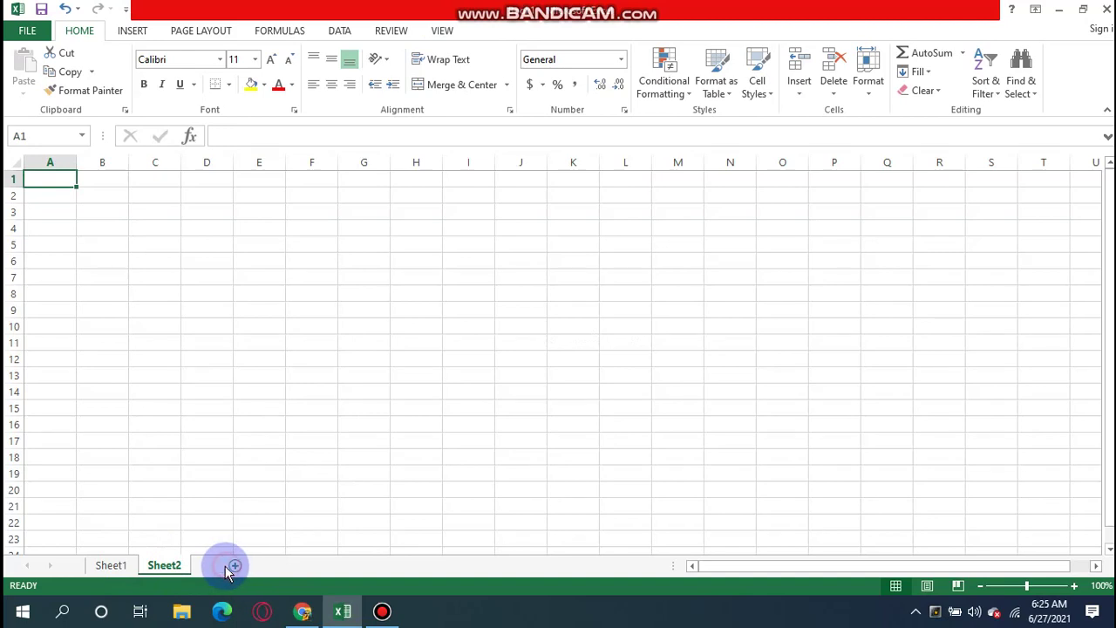
click(228, 566)
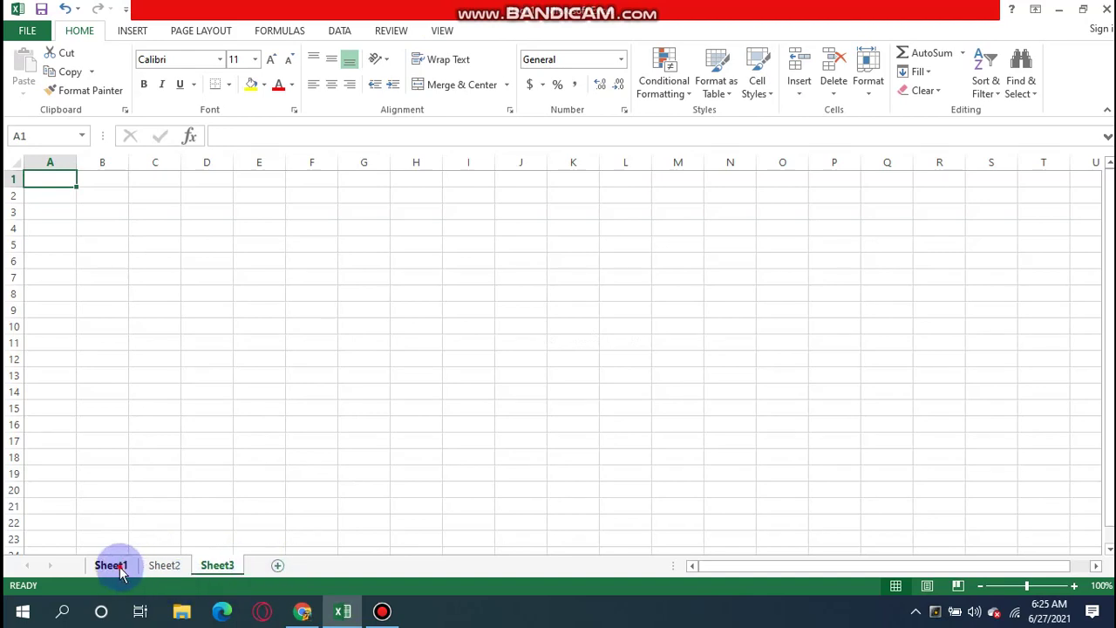
click(118, 568)
click(47, 177)
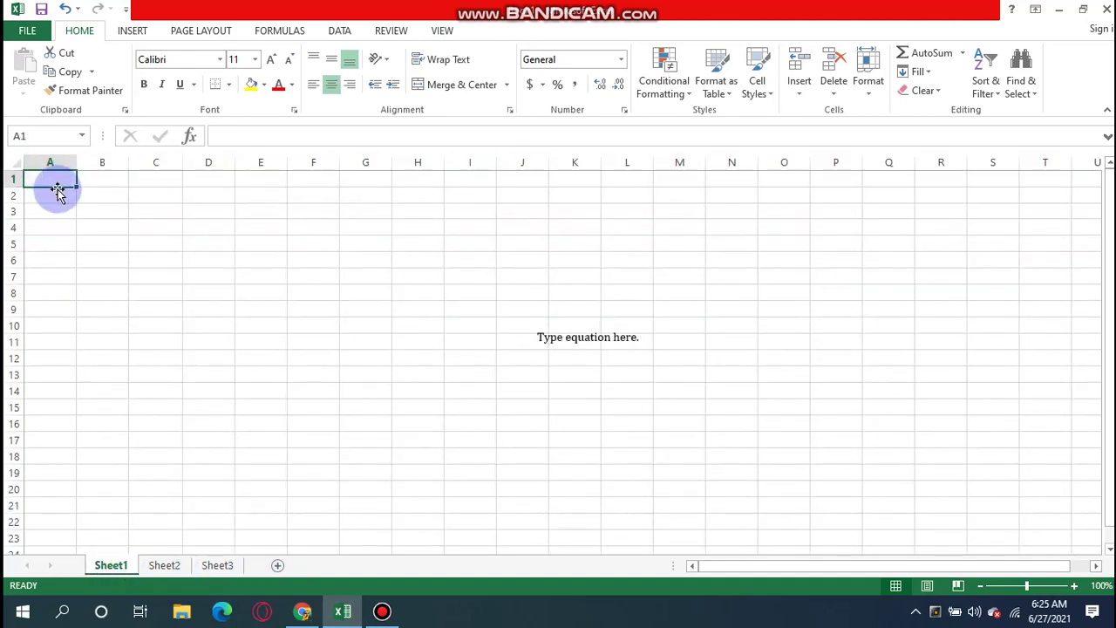
text(asas)
Step: Enter 'asdasd' in Sheet3 cell D9, then cycle through the sheets back to Sheet1
click(165, 567)
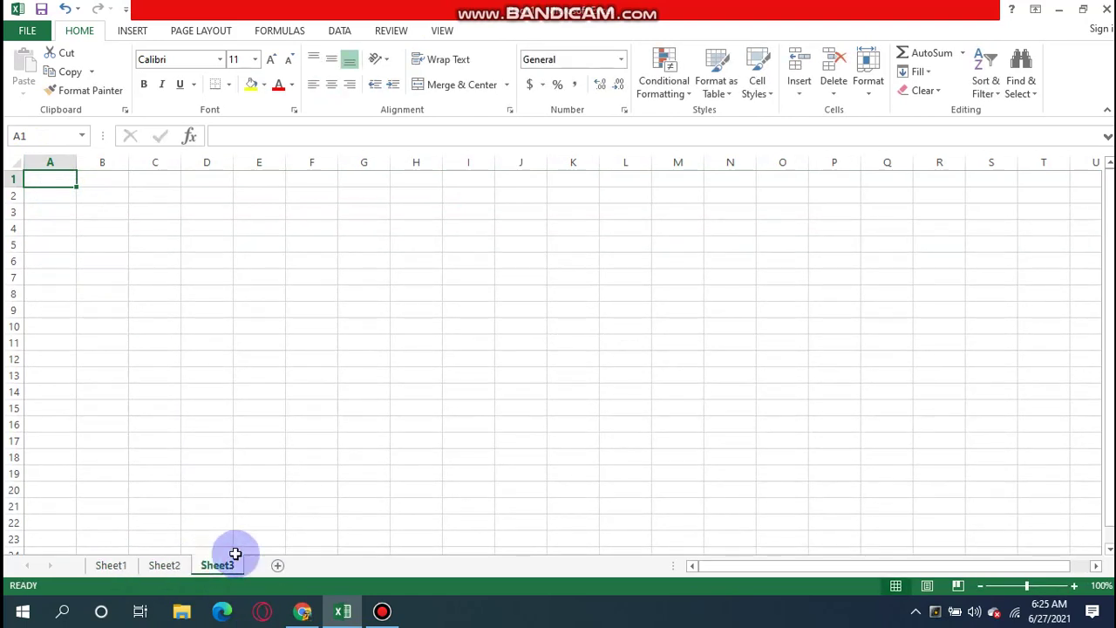
click(225, 307)
text(asdasd)
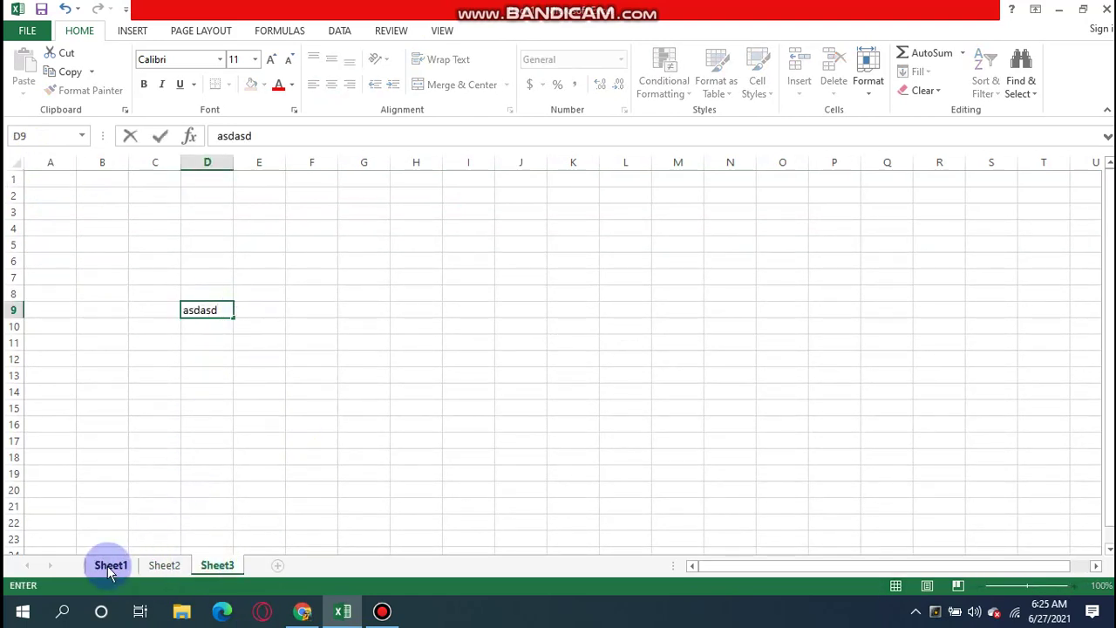
click(110, 566)
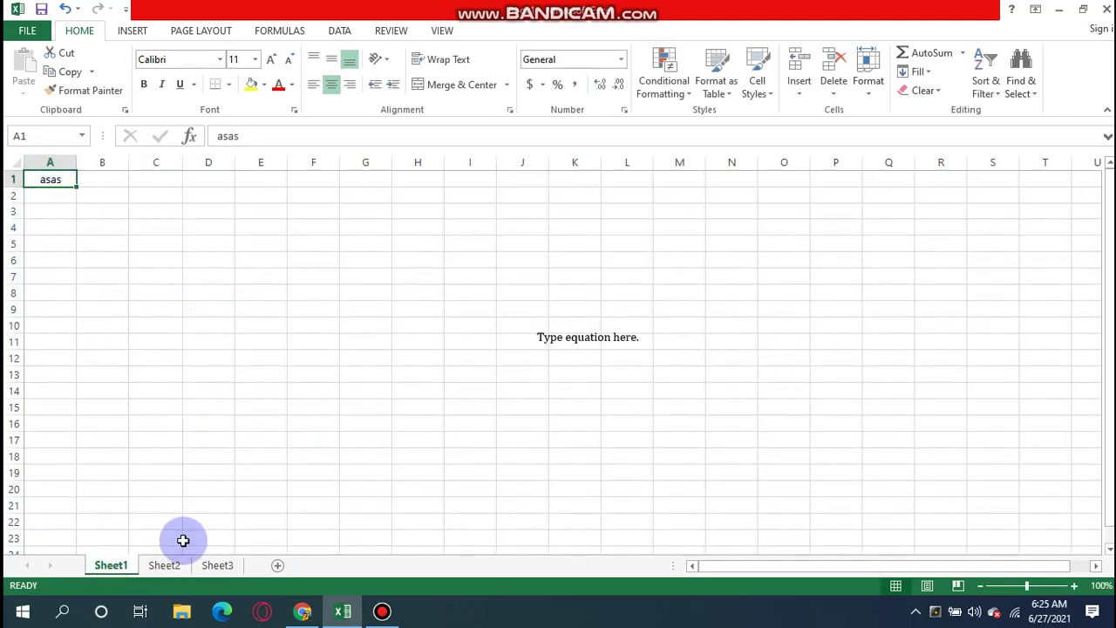
click(165, 565)
click(220, 565)
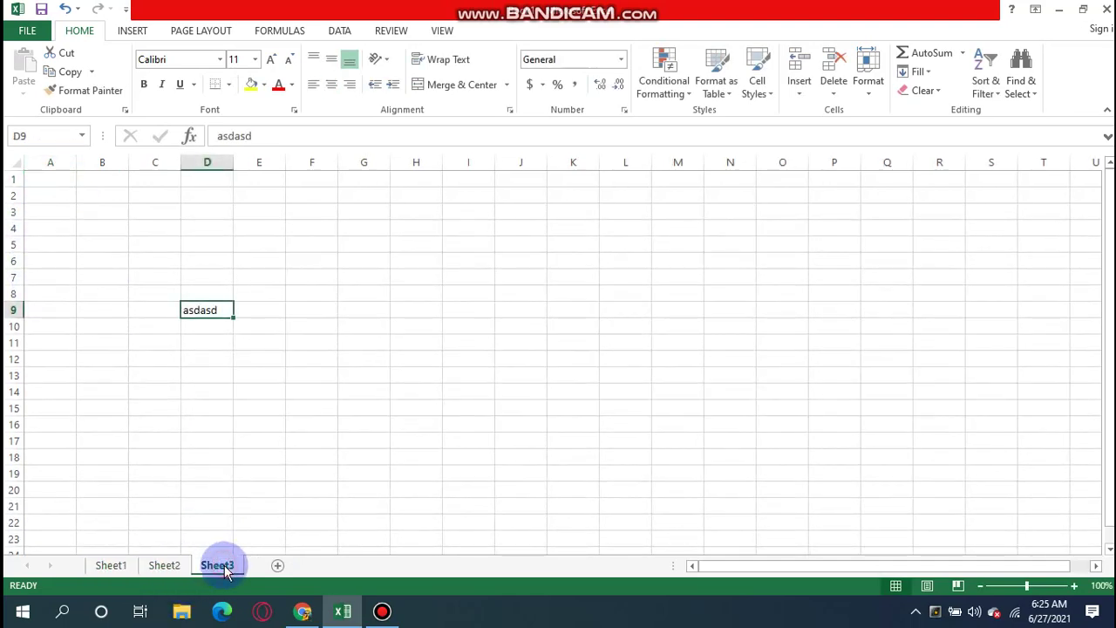
click(110, 565)
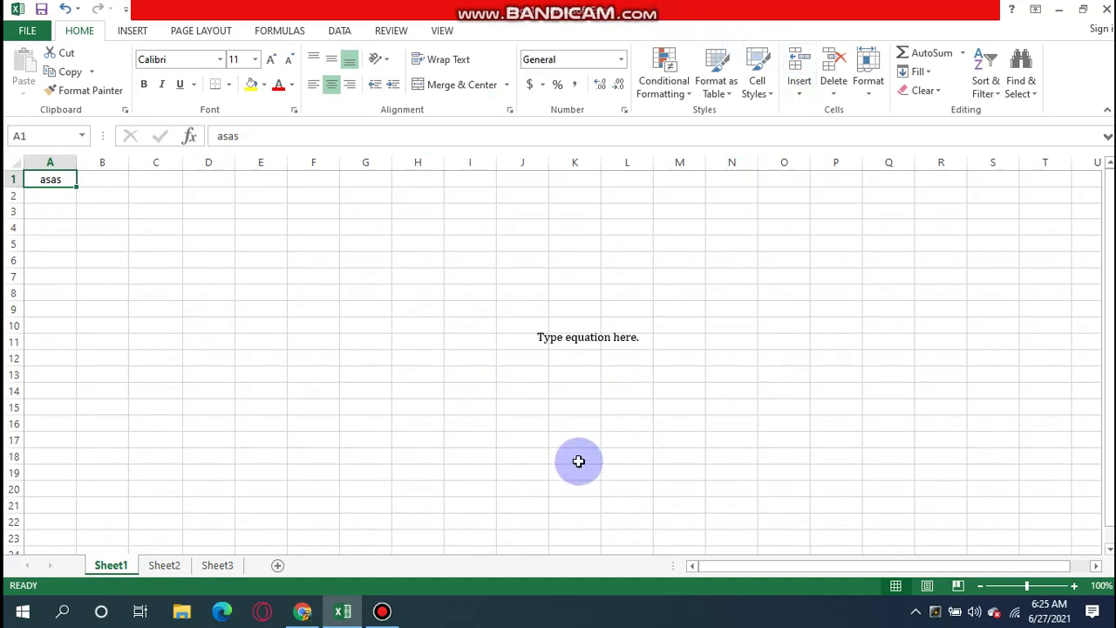
right_click(116, 571)
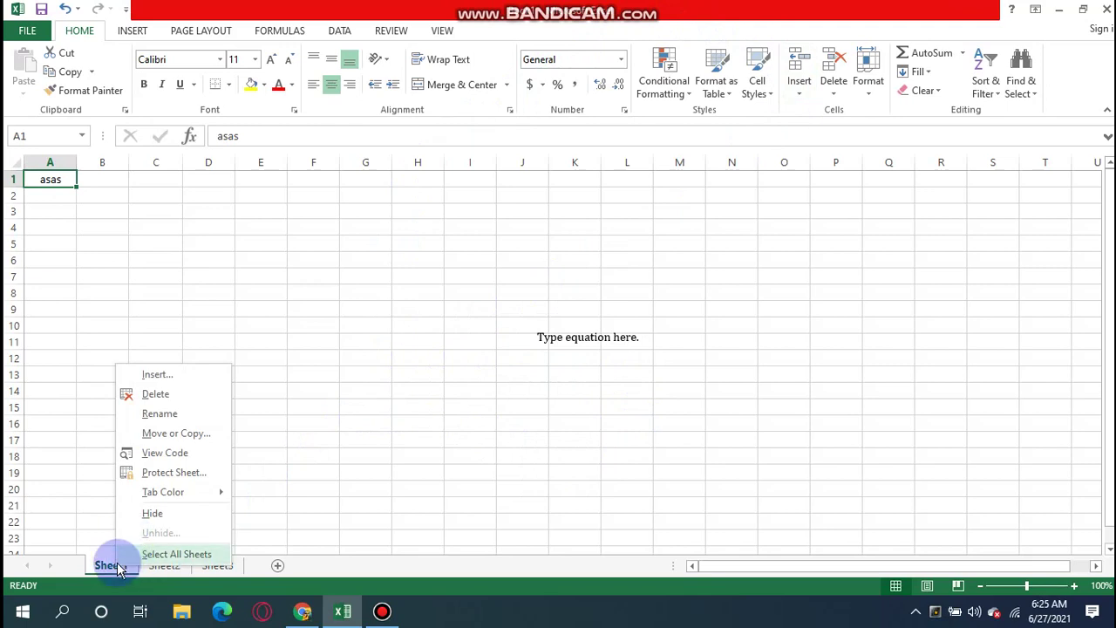
Step: Rename the first sheet to 'coba'
right_click(101, 569)
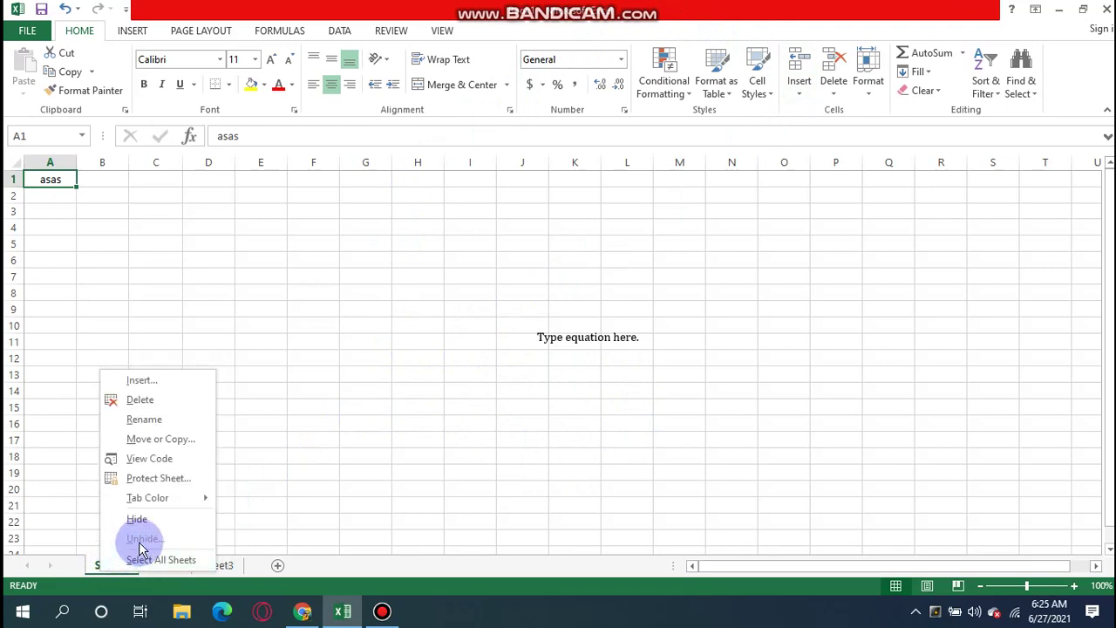
click(148, 421)
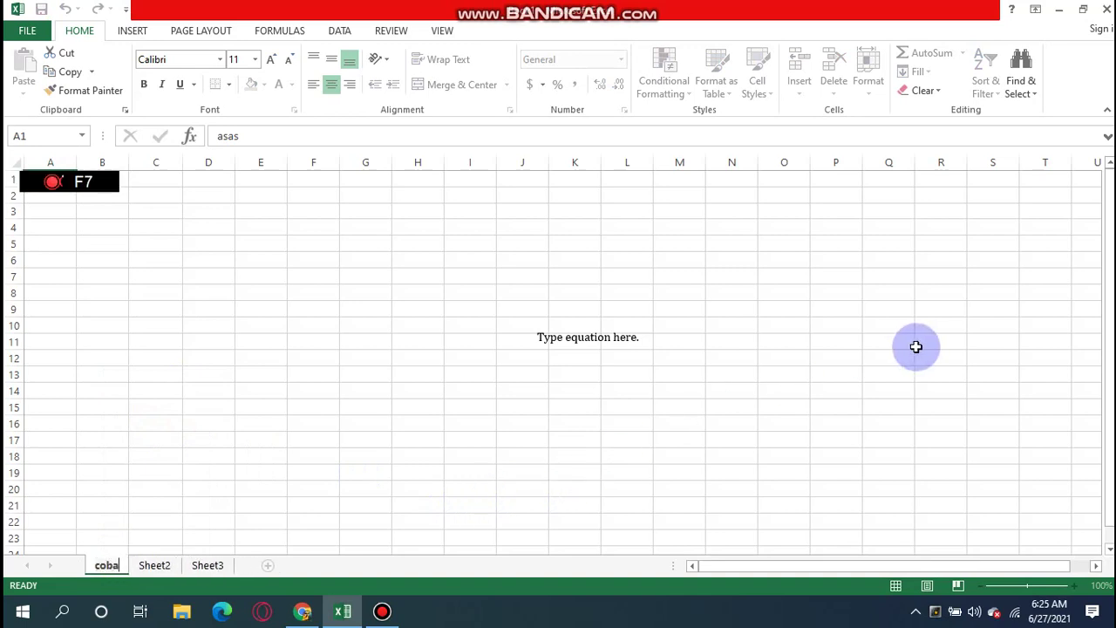
click(916, 347)
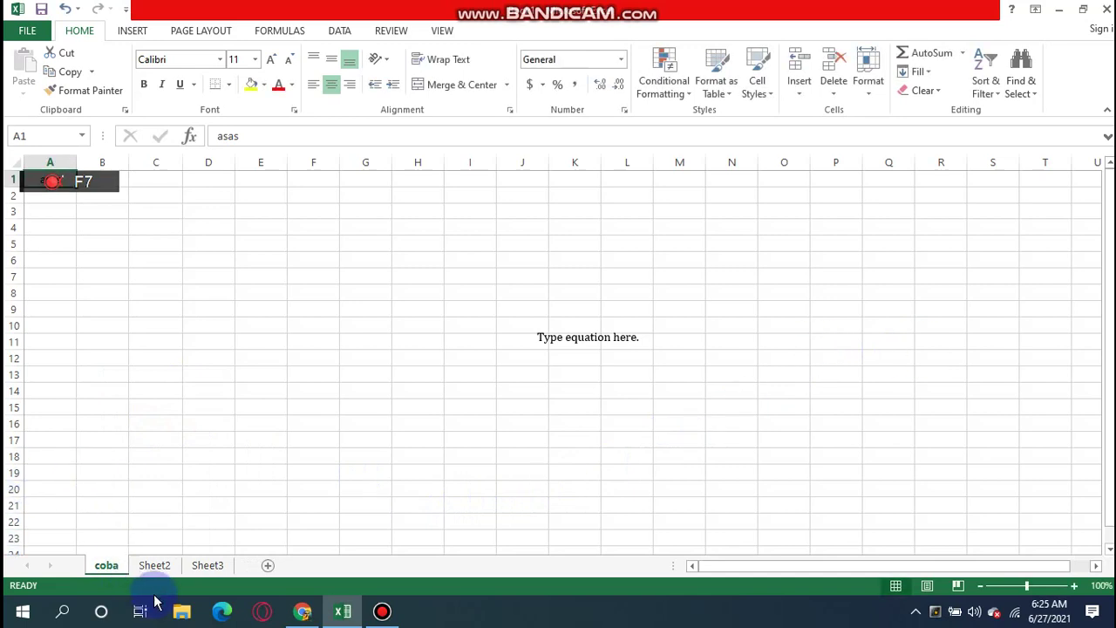
Step: Rename Sheet2 to 'tes', then switch to Sheet3
click(160, 567)
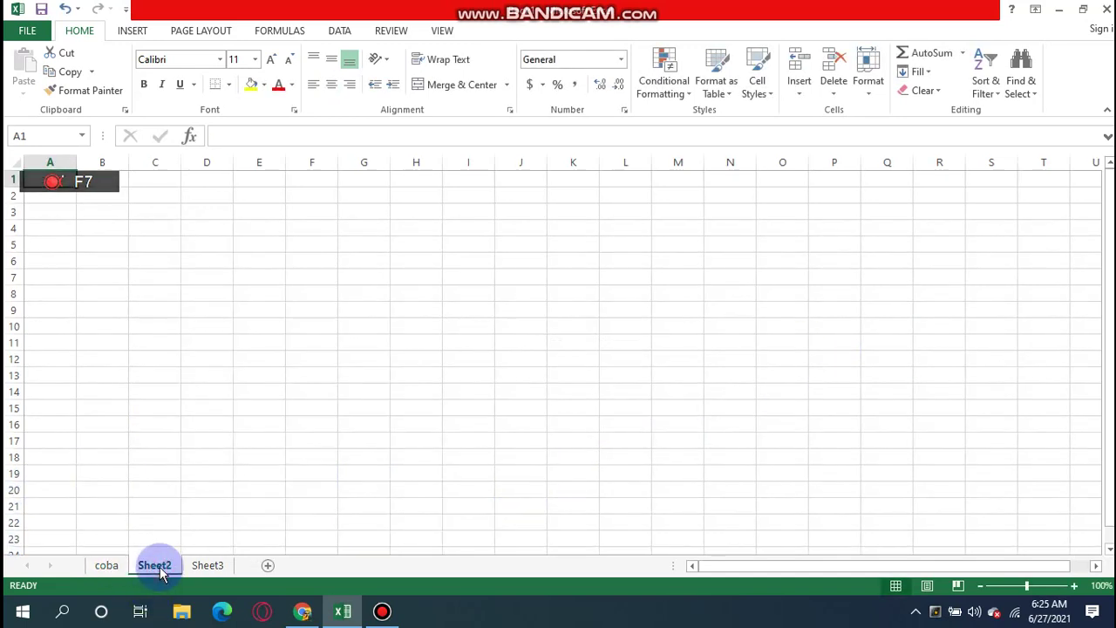
right_click(165, 567)
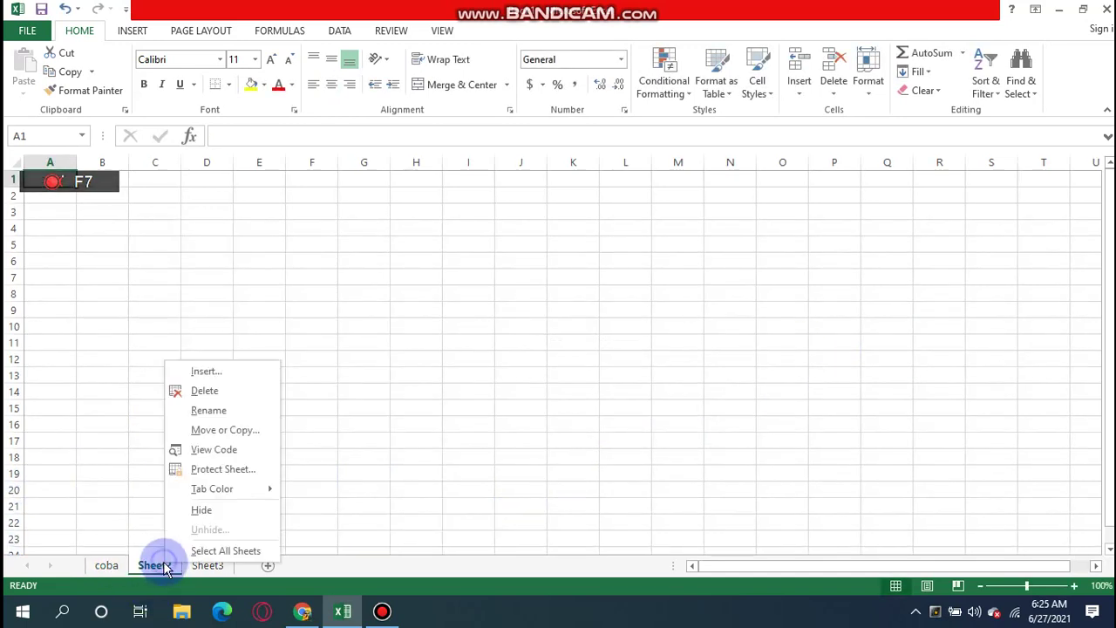
click(214, 411)
text(tes)
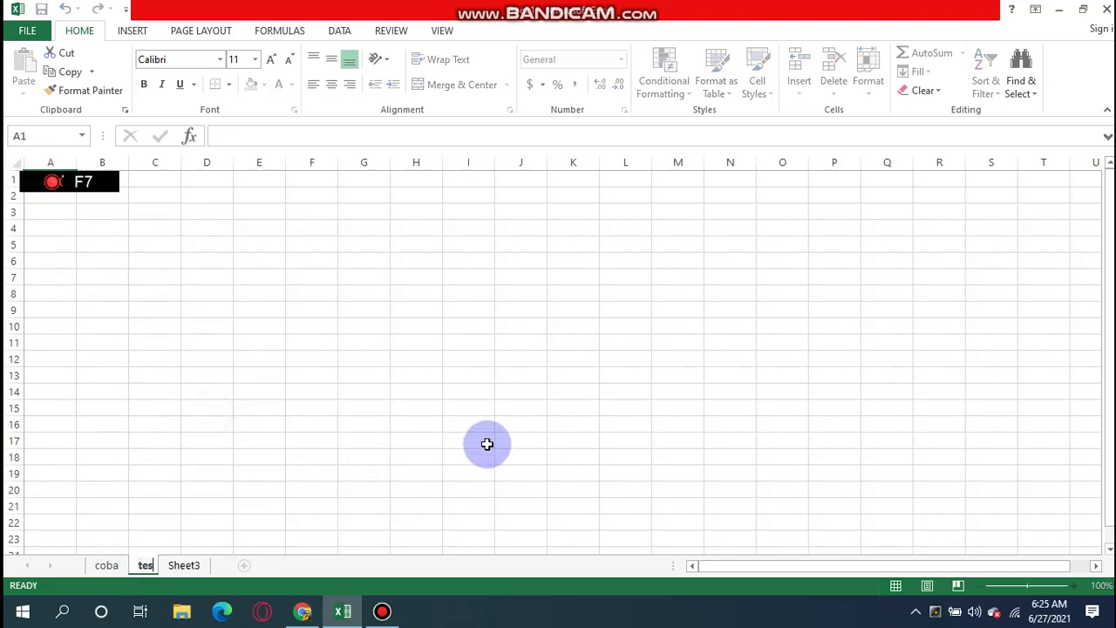
key(Return)
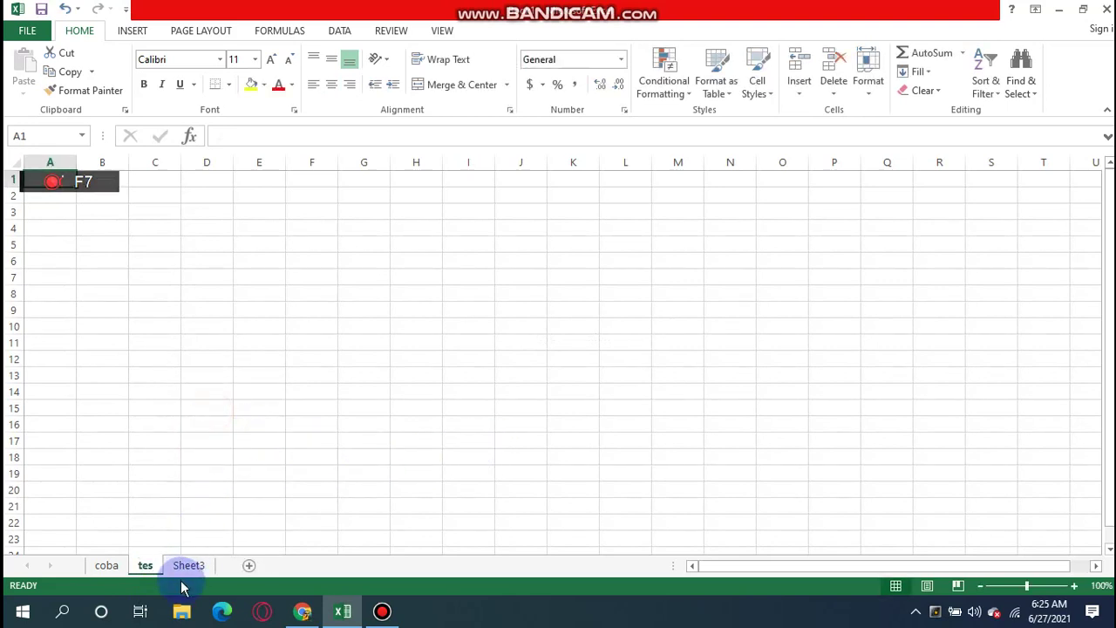
click(190, 567)
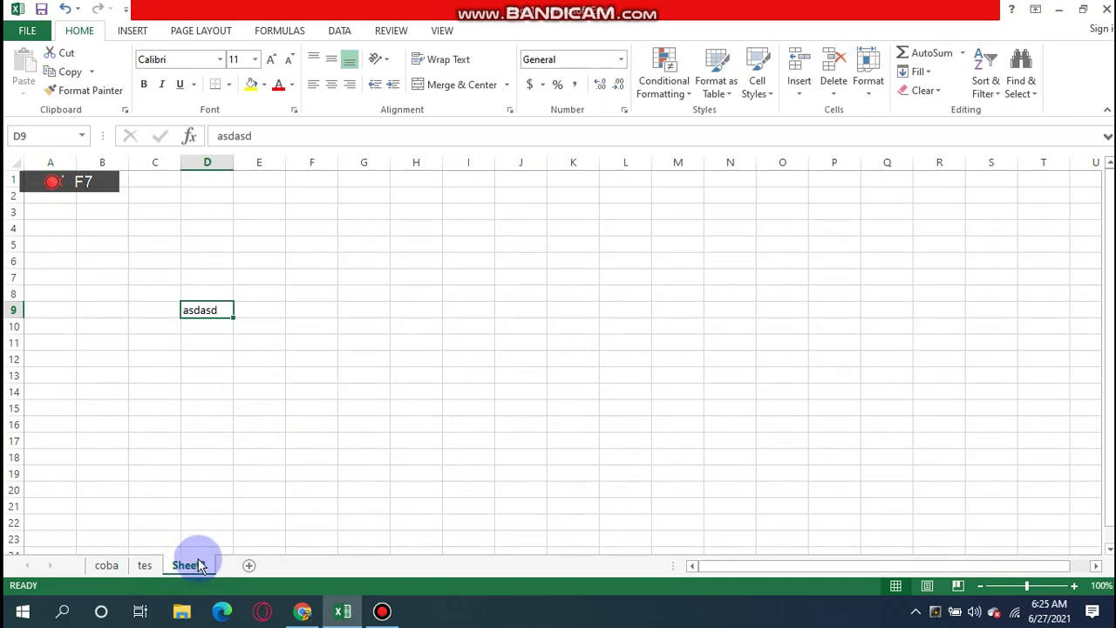
Step: Delete Sheet3 after confirming, then add a new blank Sheet4
right_click(194, 568)
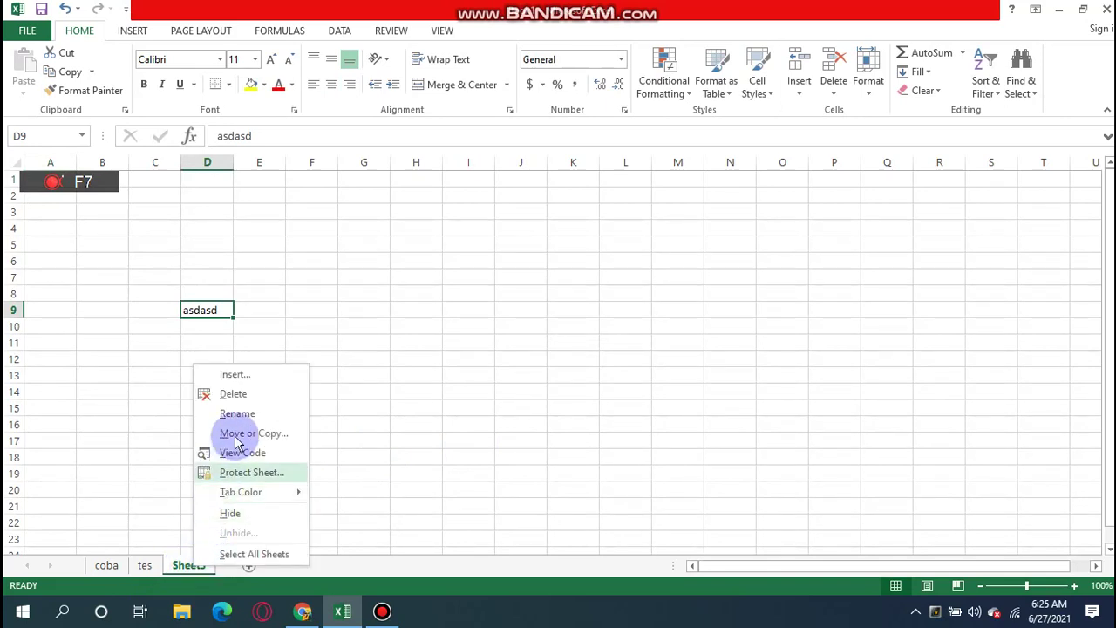
click(250, 399)
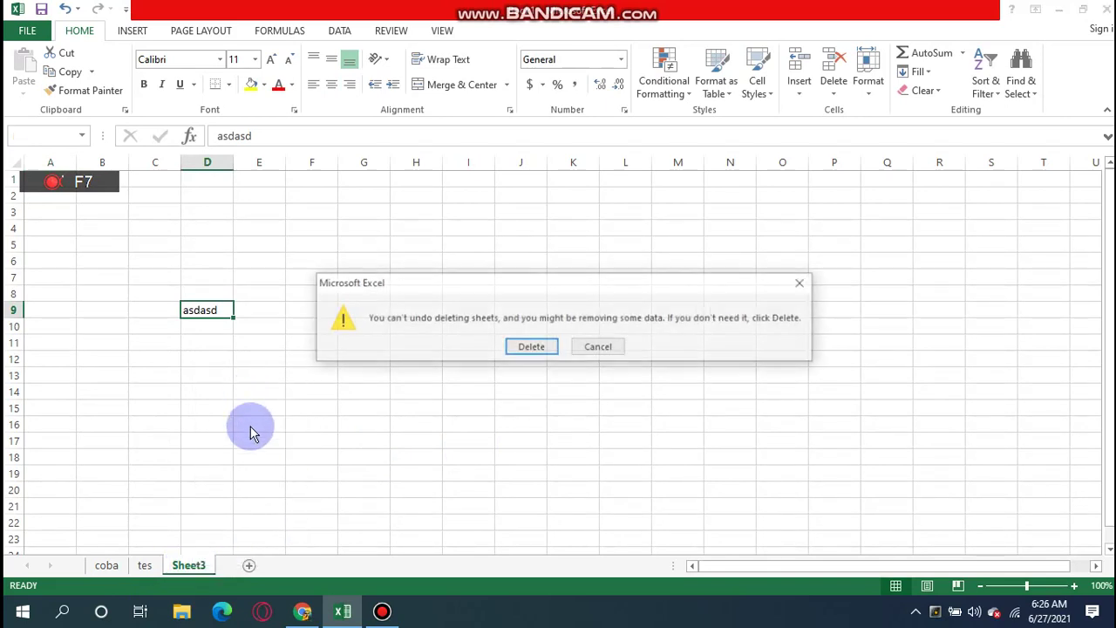
click(540, 347)
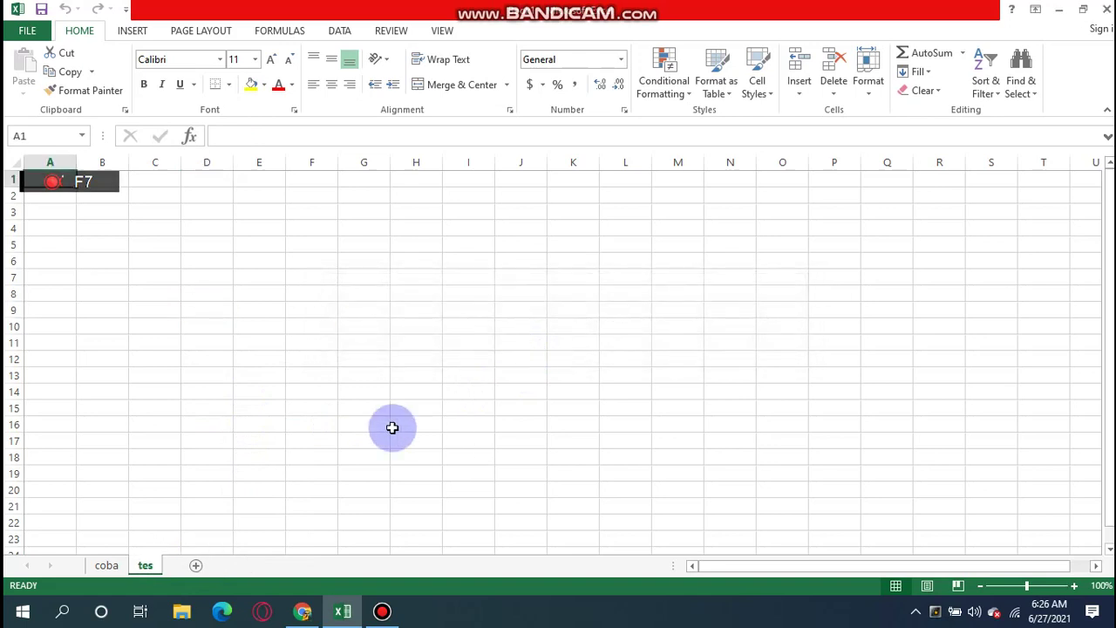
click(197, 618)
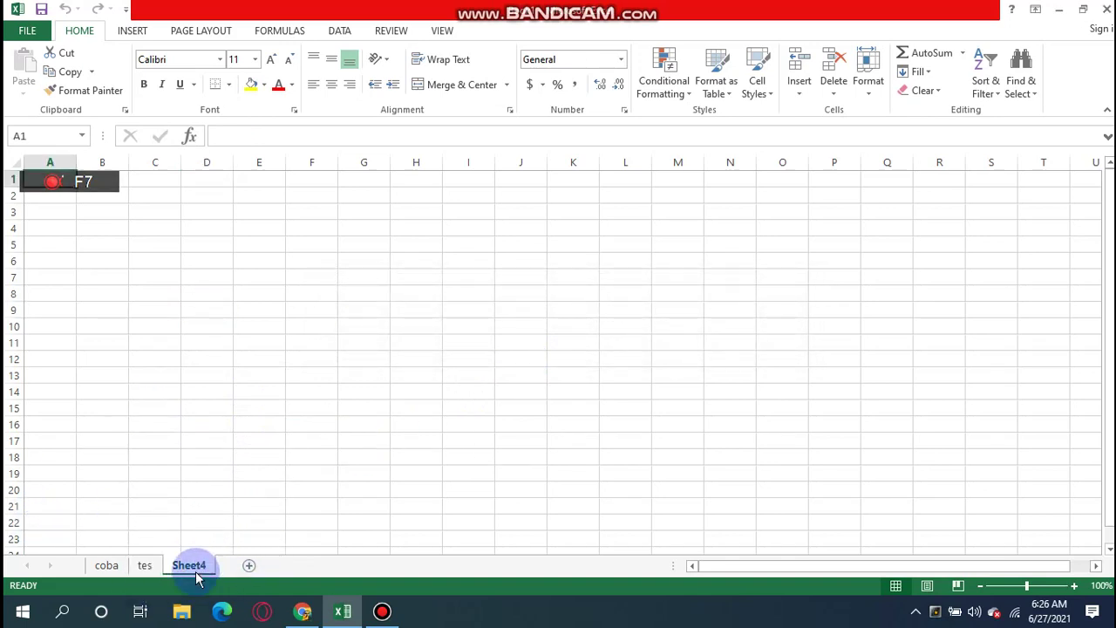
Step: Dismiss the Sheet4 tab menu and flip between tes and coba, ending on coba
right_click(197, 574)
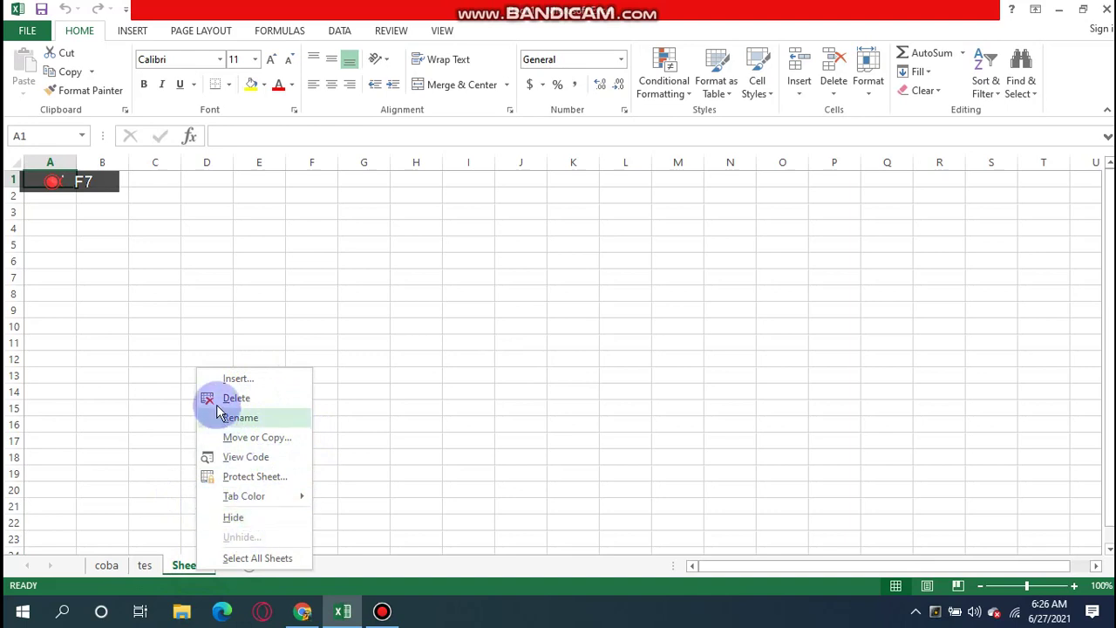
click(93, 455)
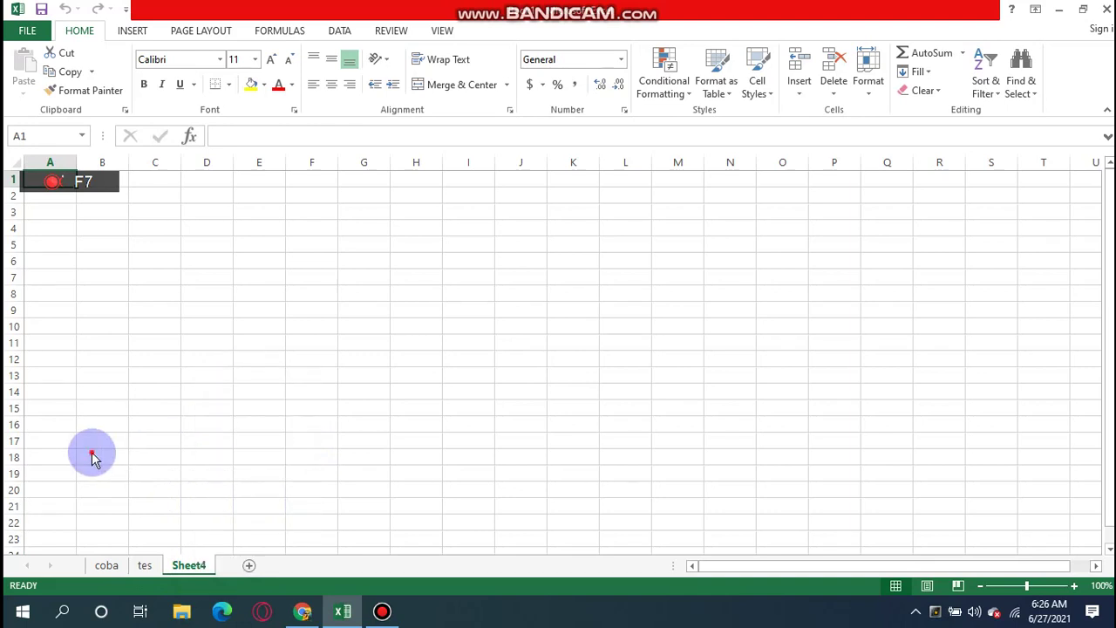
click(106, 565)
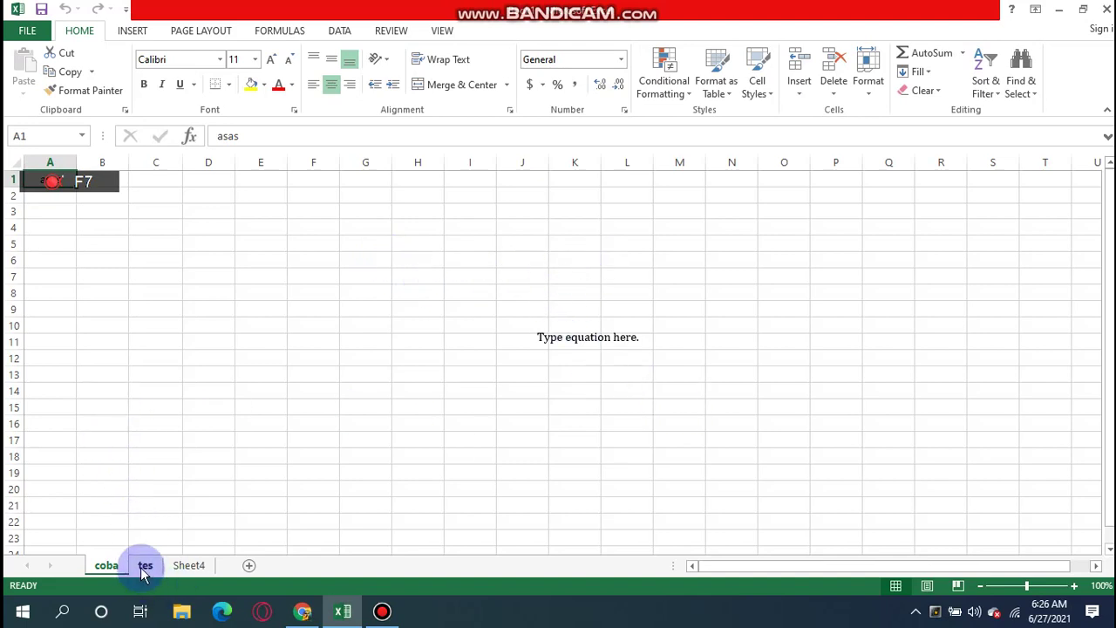
click(145, 567)
click(97, 566)
click(145, 567)
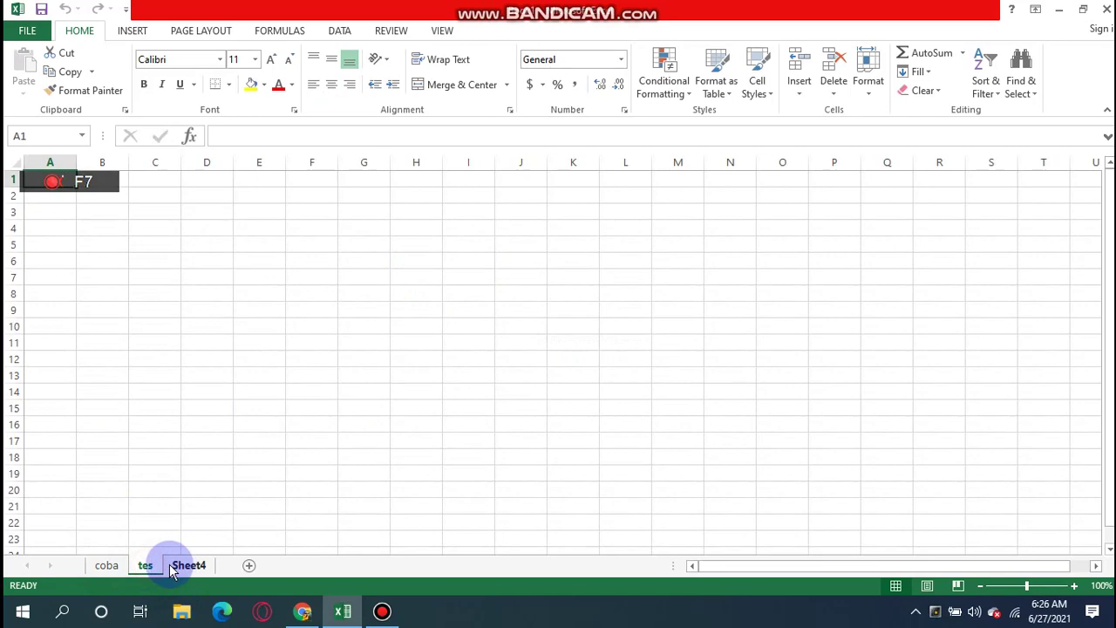
click(99, 565)
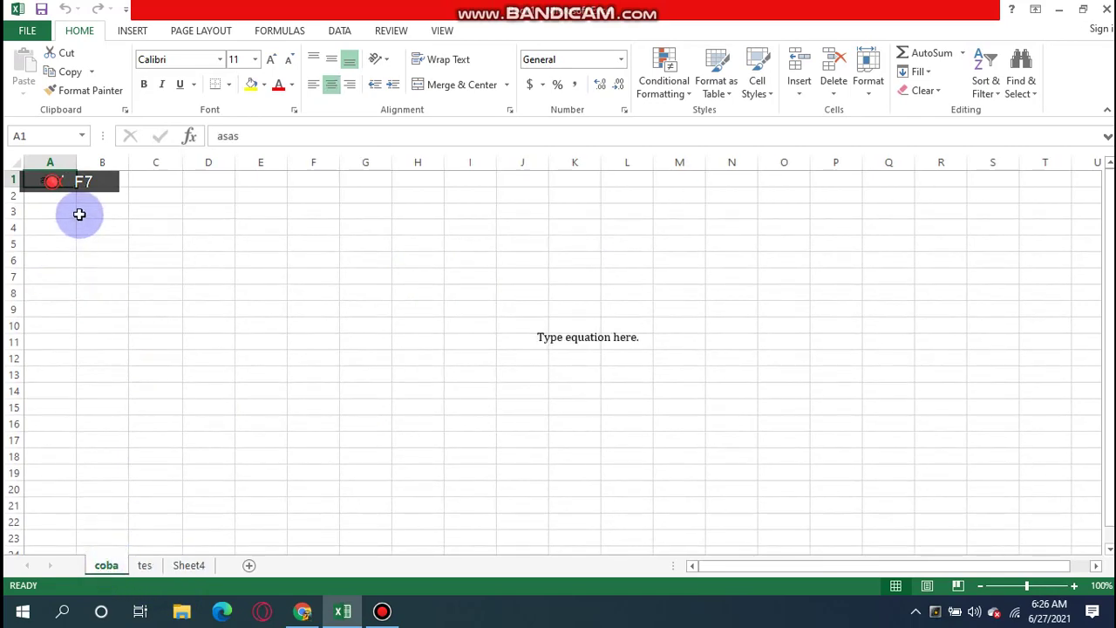
Step: Move through the tes tab to the blank Sheet4
click(146, 565)
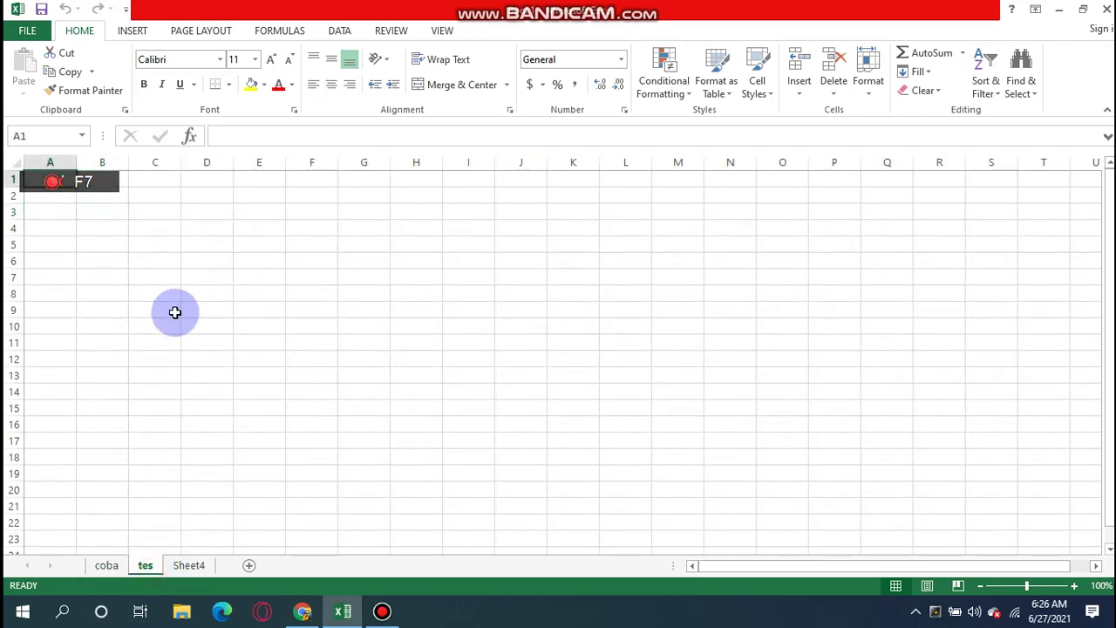
click(199, 566)
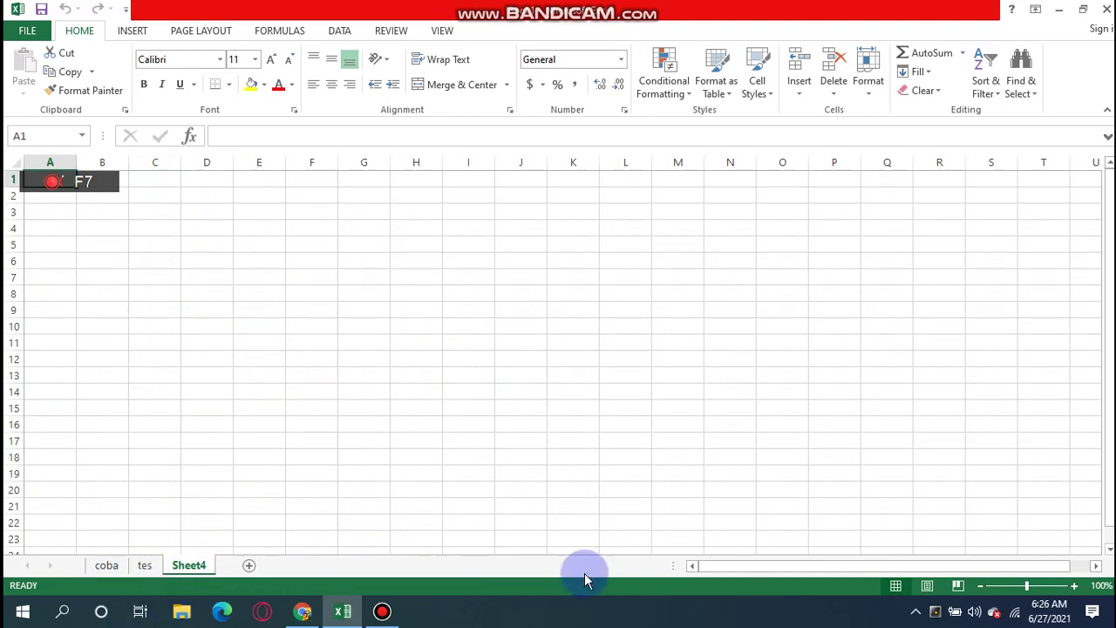
Step: Drag the scrollbars to bring Sheet4 back to cell A1
drag(789, 564, 872, 566)
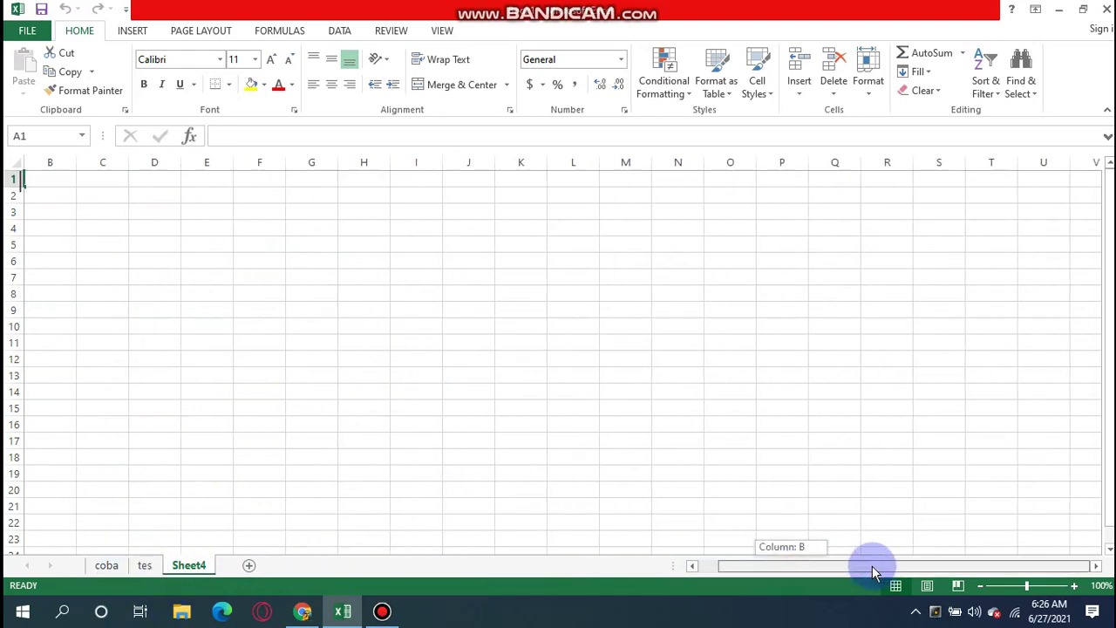
mouse_move(746, 579)
mouse_down()
mouse_move(863, 577)
mouse_move(860, 564)
mouse_up()
drag(1104, 337, 1109, 328)
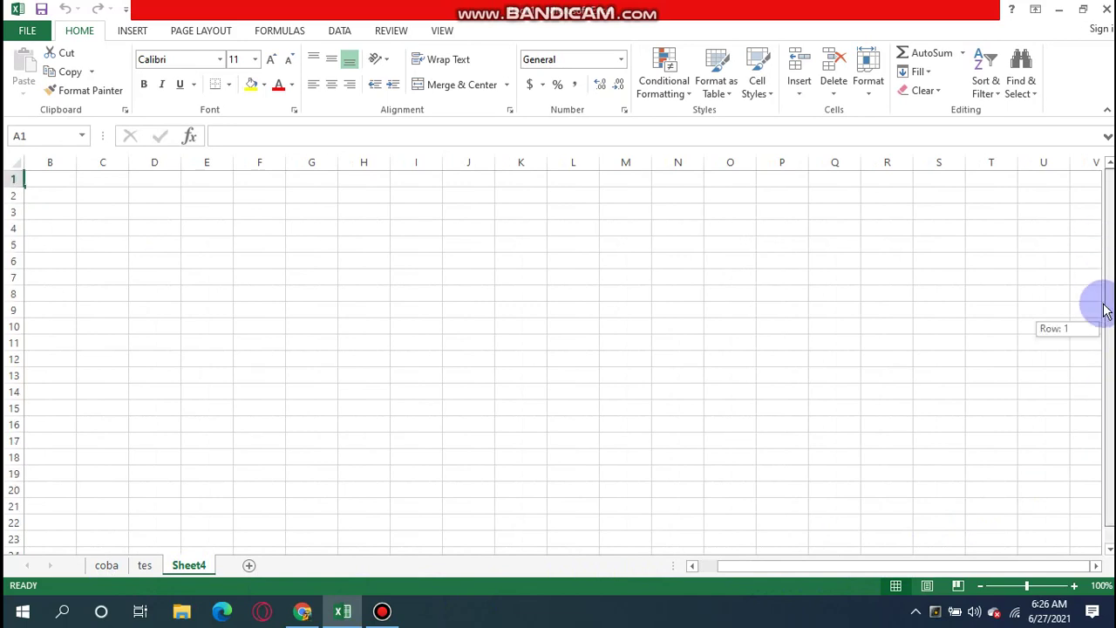
drag(1110, 351, 1102, 301)
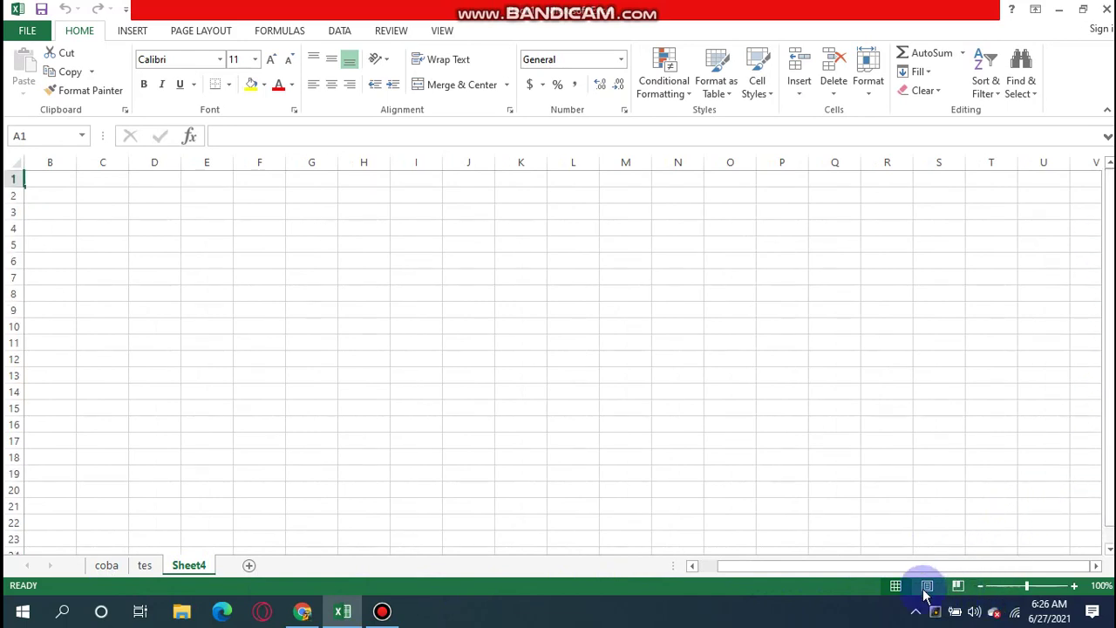
drag(829, 566, 690, 567)
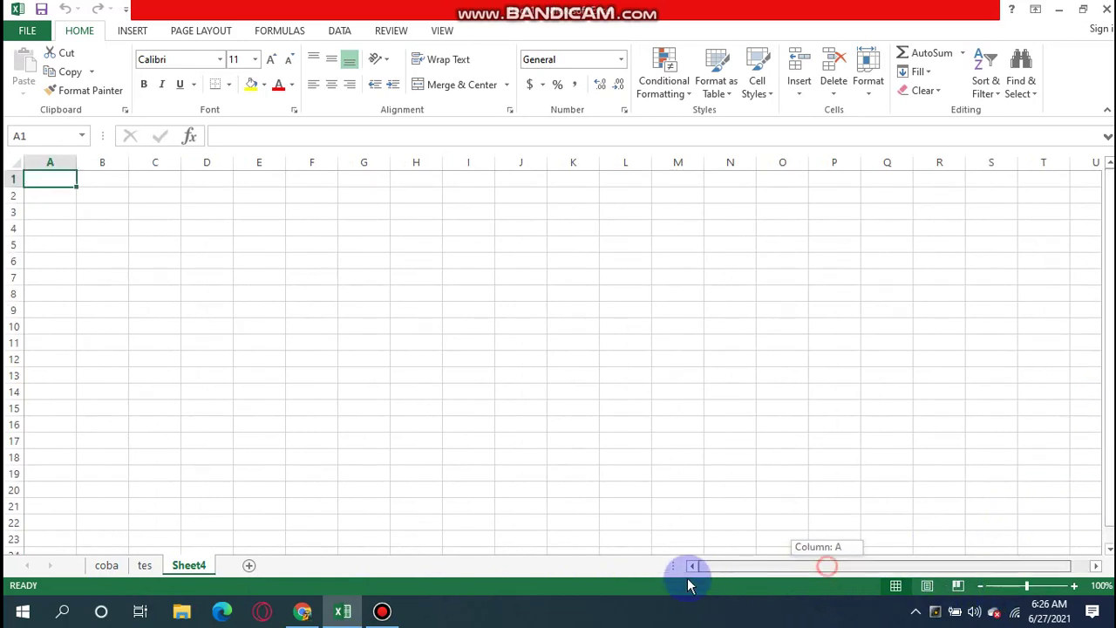
Step: Set the Sheet4 zoom to 140% with the status-bar zoom buttons
click(977, 590)
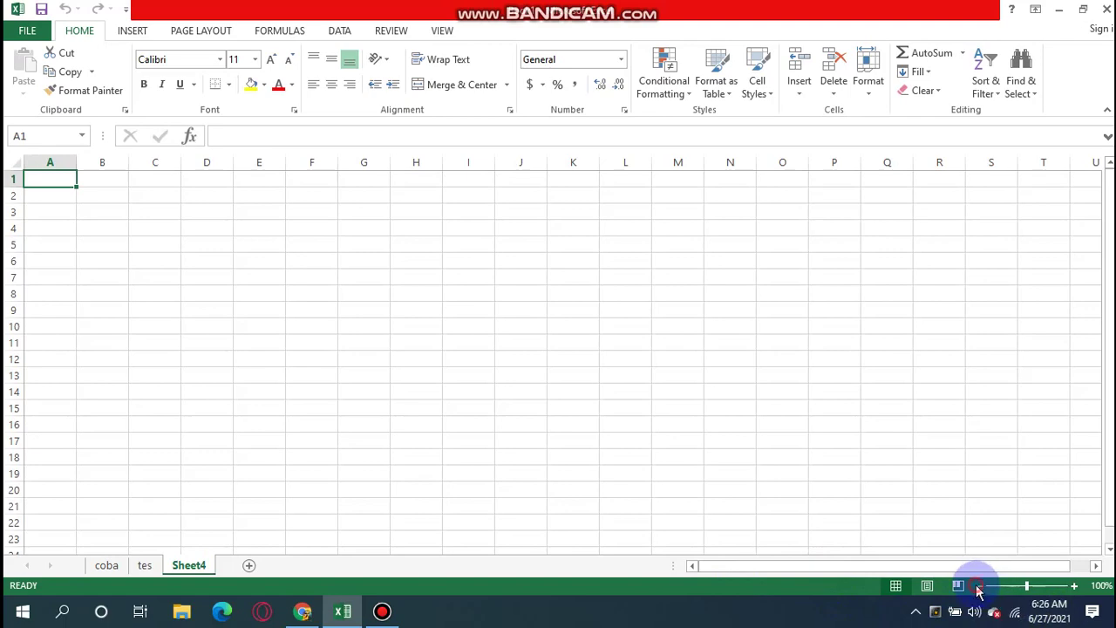
click(978, 589)
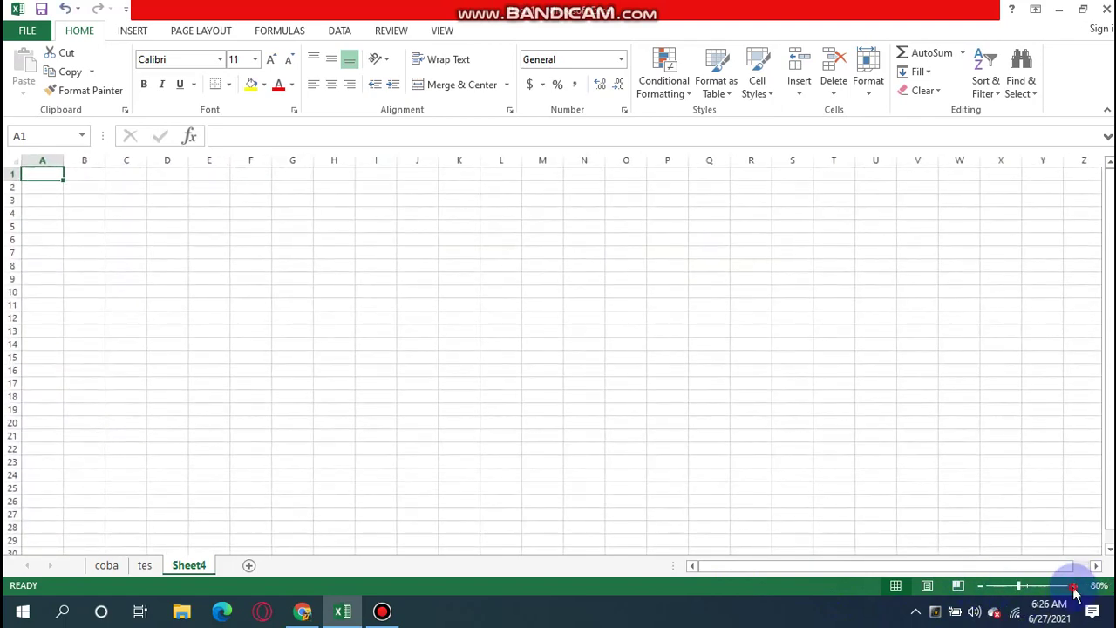
click(1075, 585)
click(1074, 585)
click(1074, 585)
click(1074, 585)
click(1074, 585)
click(1074, 585)
click(1074, 586)
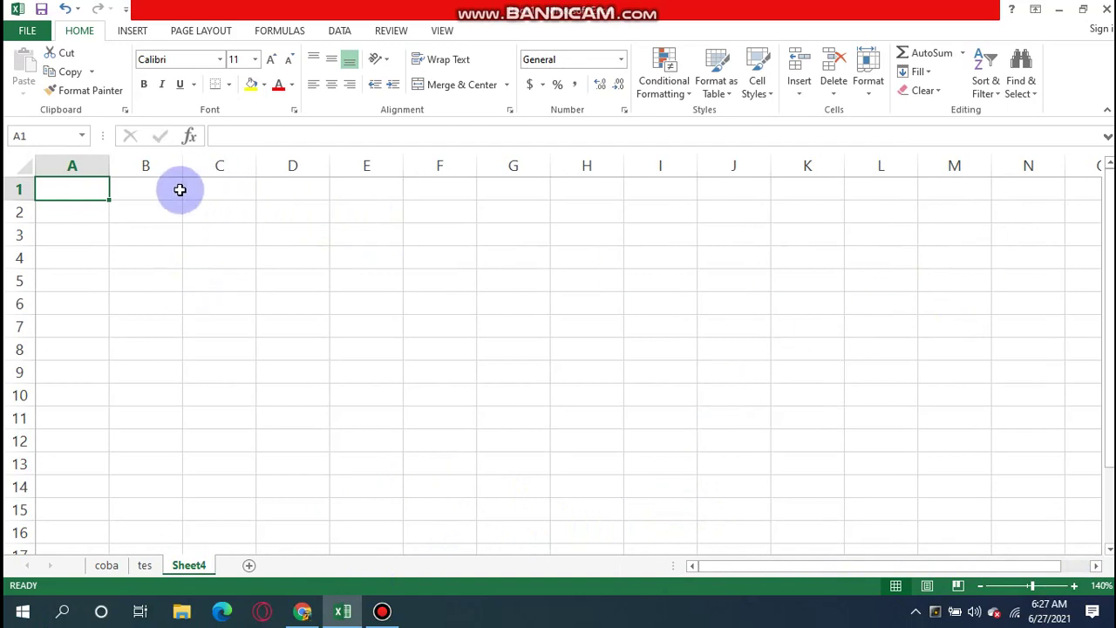
Step: Pick cell B1 on Sheet4 as the place for the first header, nama
click(177, 220)
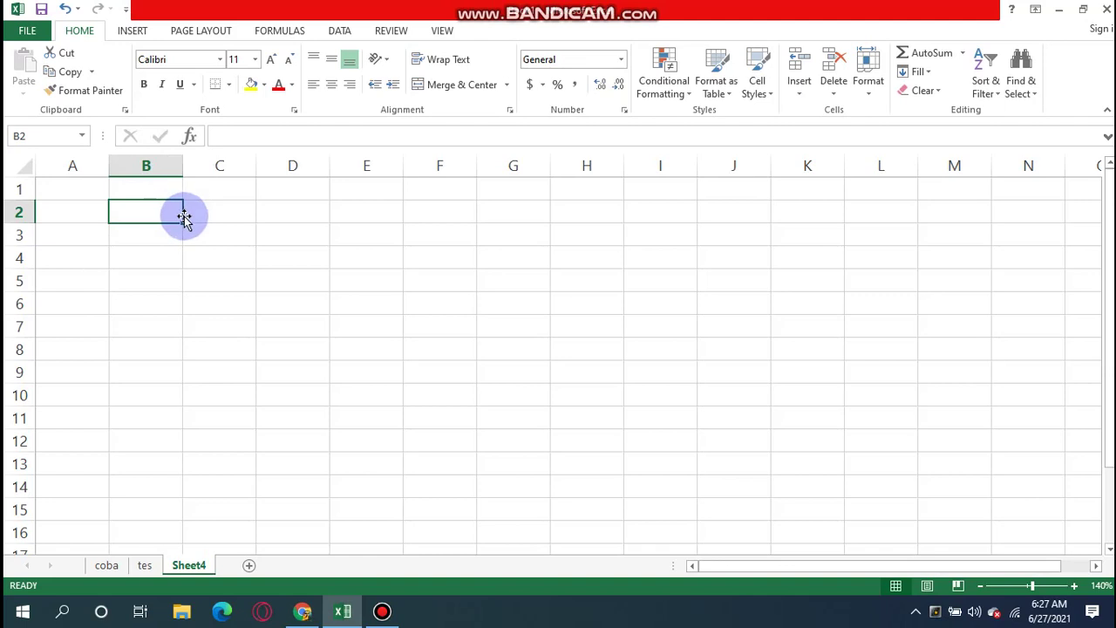
click(210, 236)
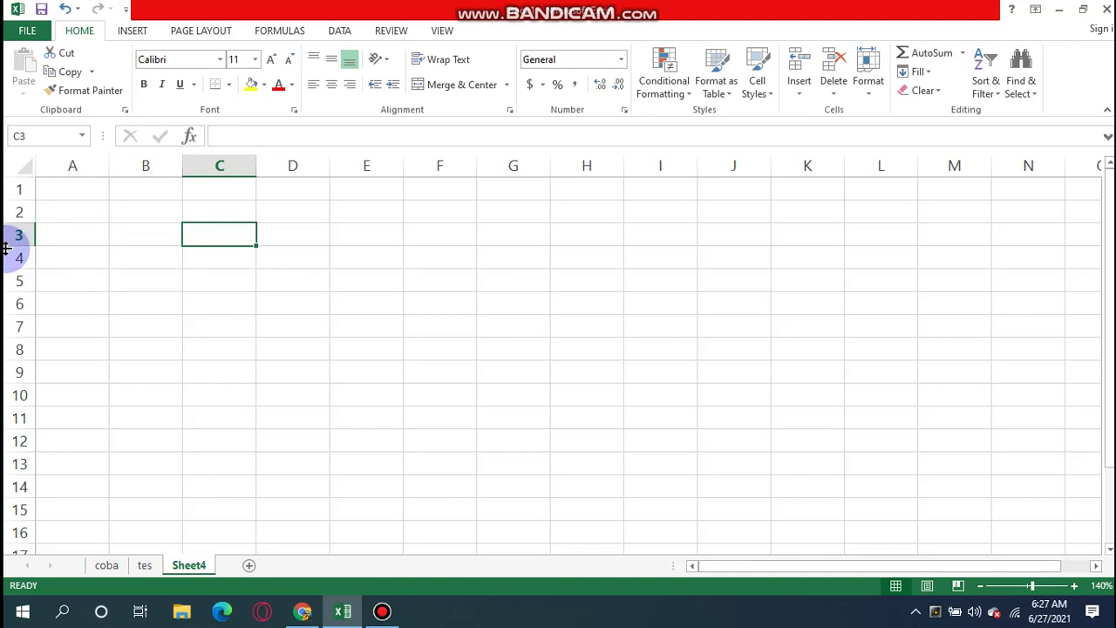
click(154, 192)
text(nama)
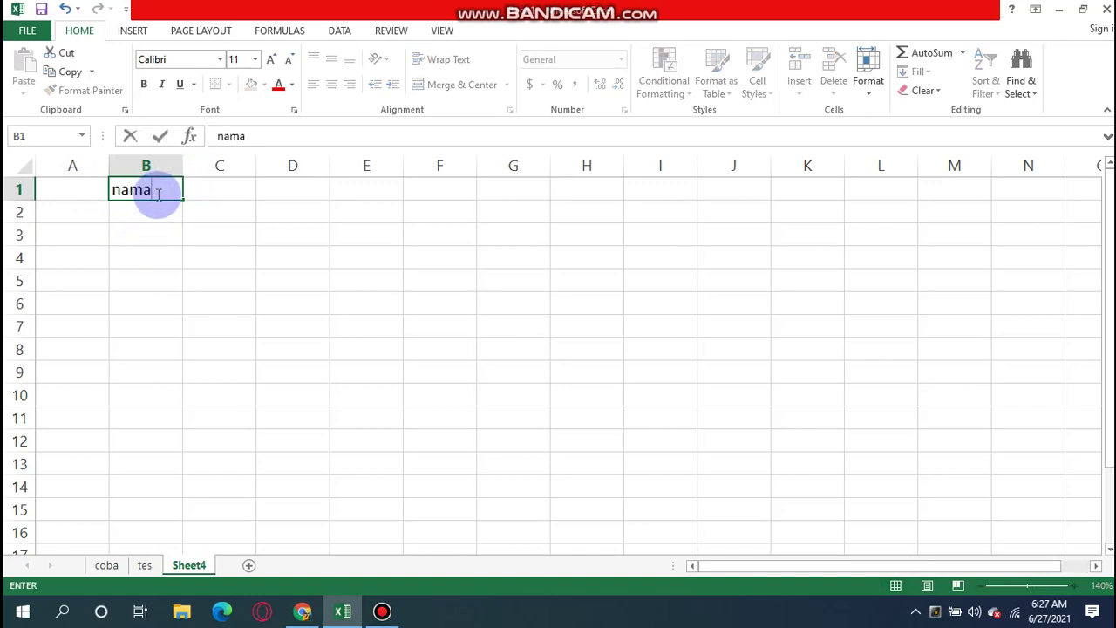
Step: Enter the headers alamat in C1, umur in D1 and no in A1
click(200, 187)
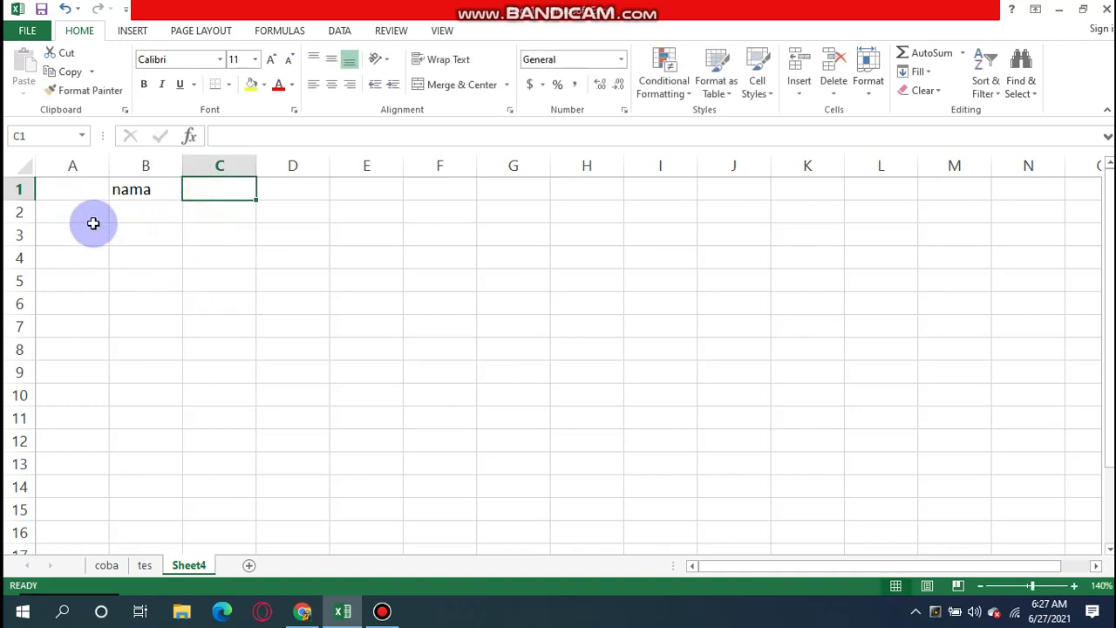
text(alama)
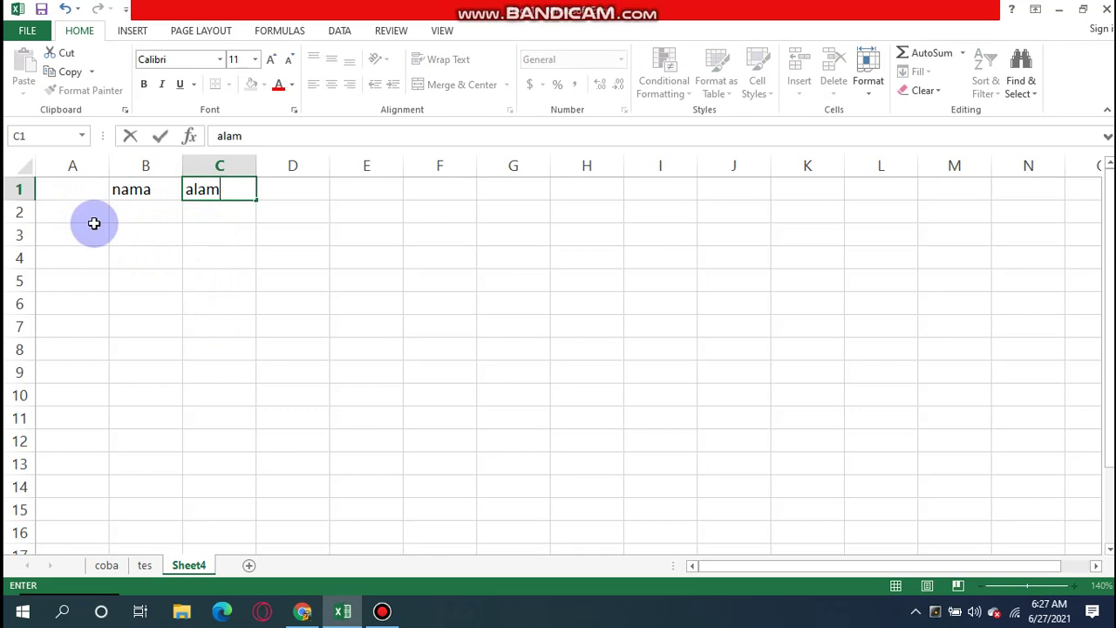
text(t)
click(269, 191)
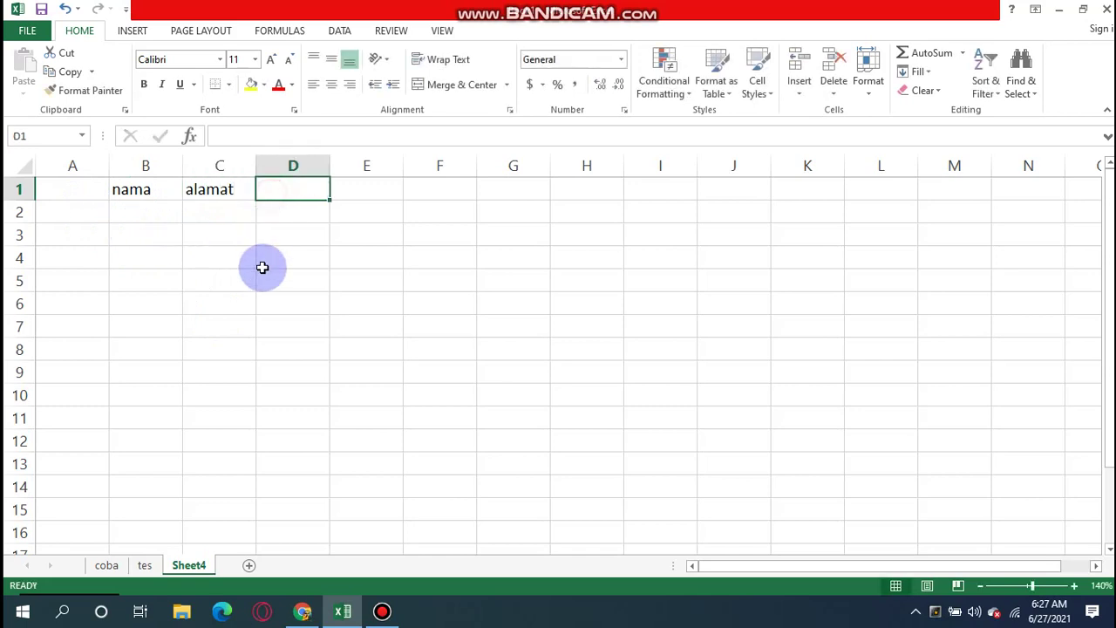
text(um)
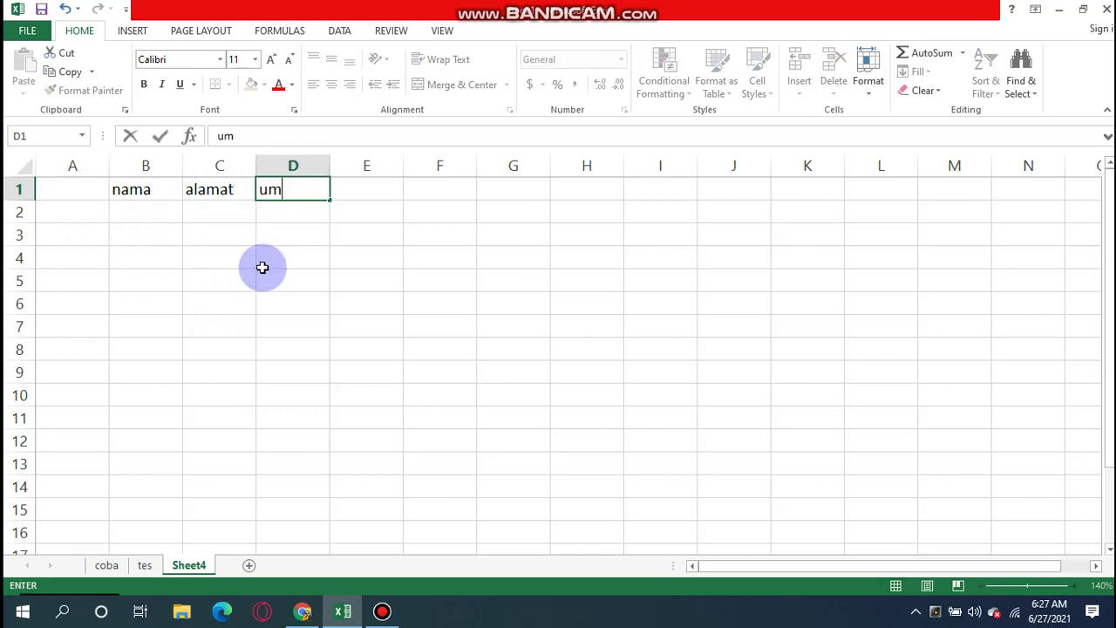
text(ur)
click(202, 258)
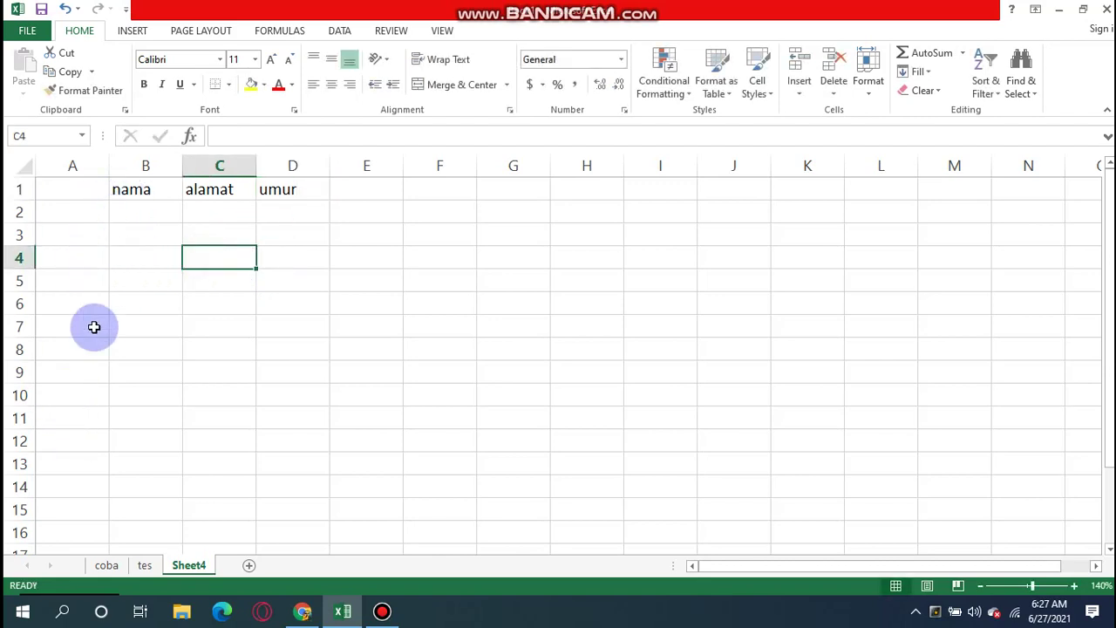
click(66, 188)
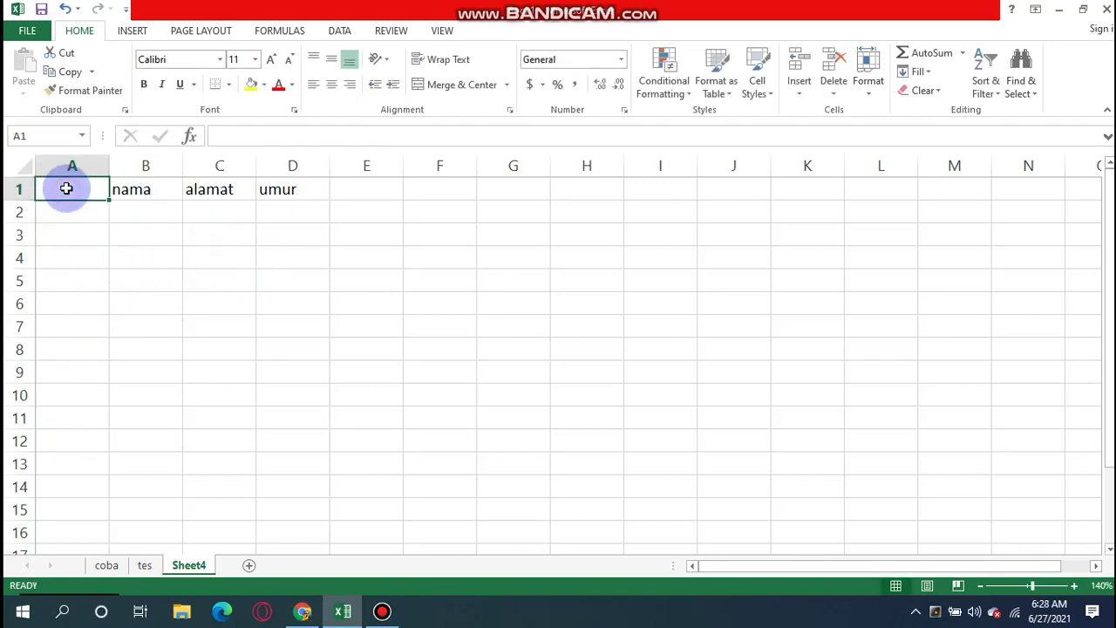
text(no)
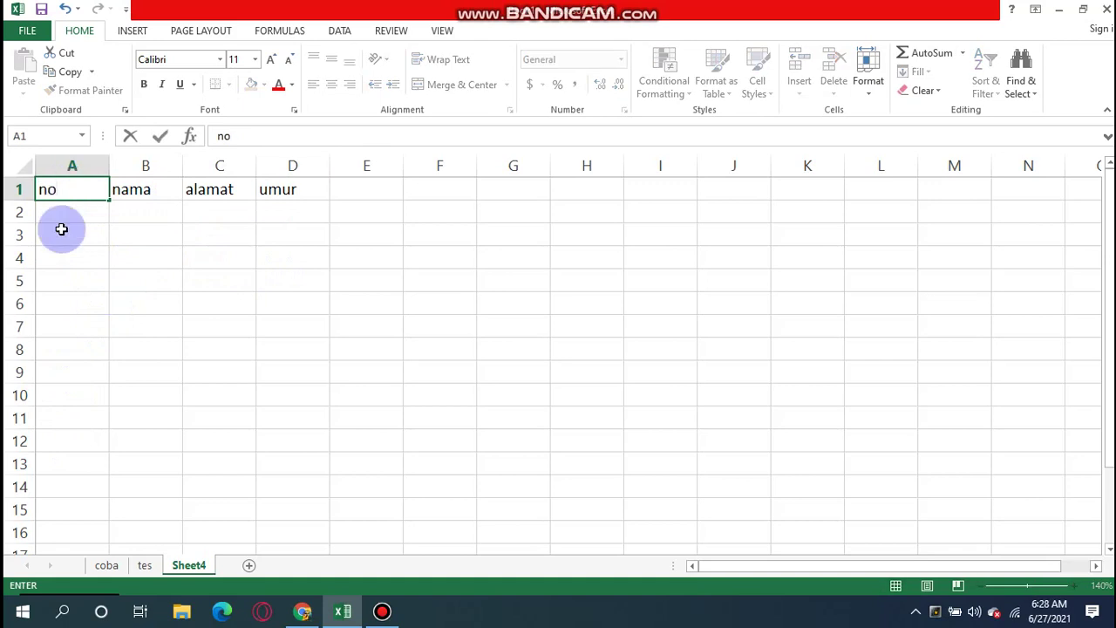
click(67, 217)
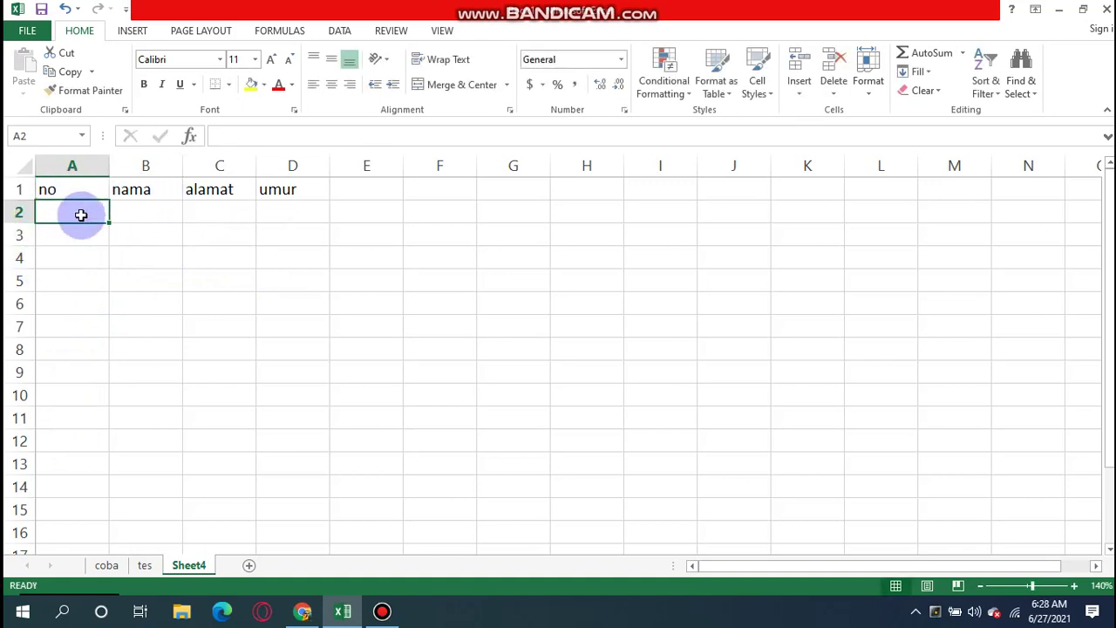
Step: Number the first two data rows 1 and 2 in A2 and A3
text(1)
click(66, 232)
text(2)
click(138, 233)
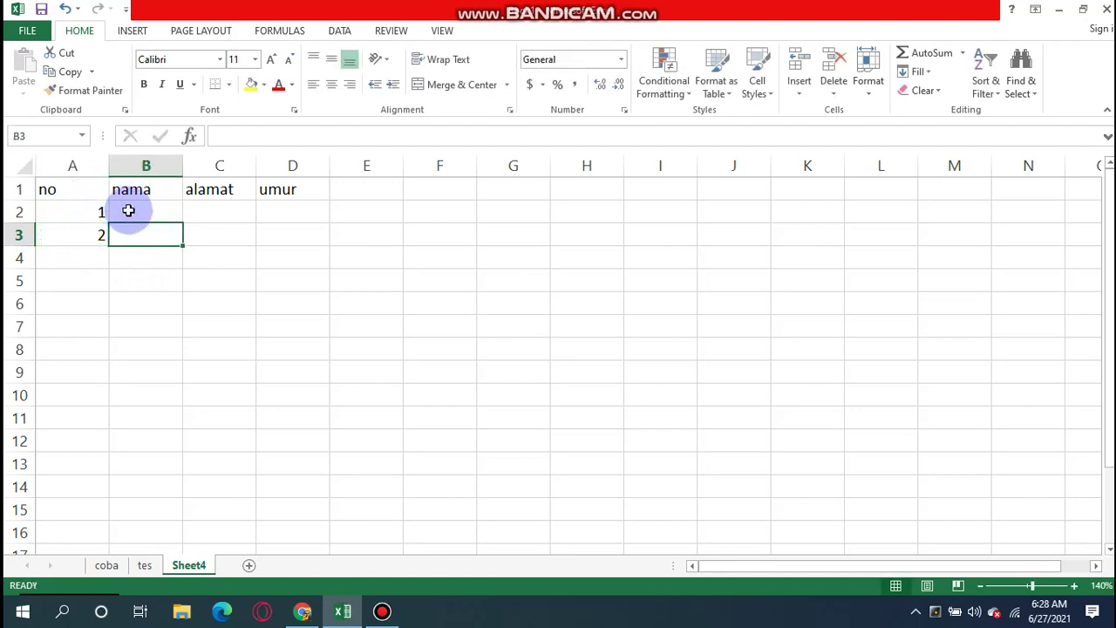
click(142, 215)
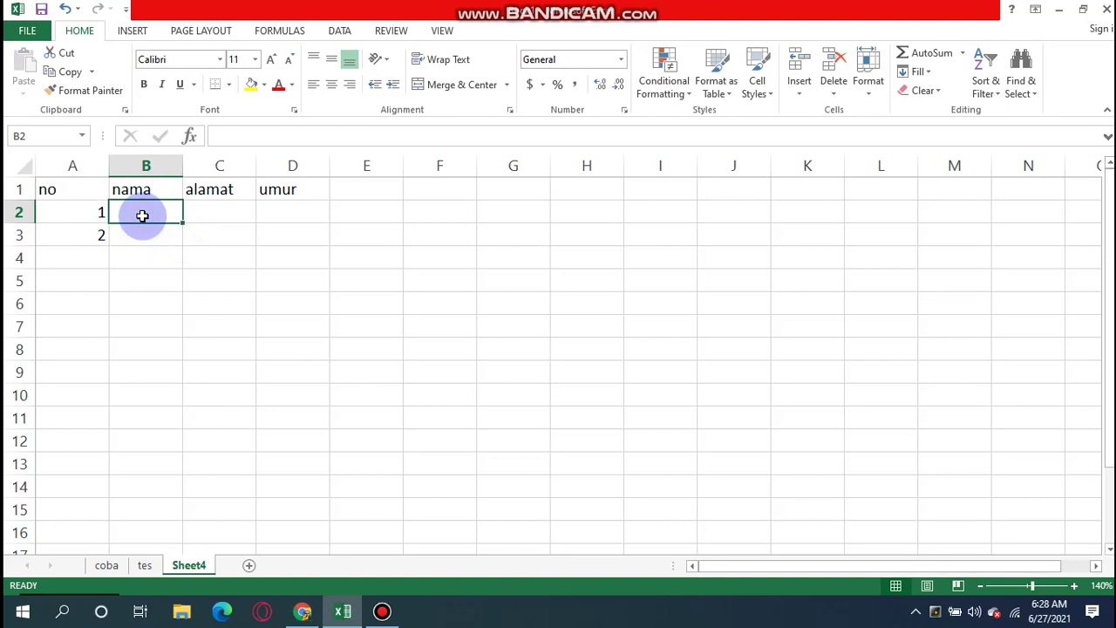
Step: Enter the two people's names in B2 and B3
text(andi)
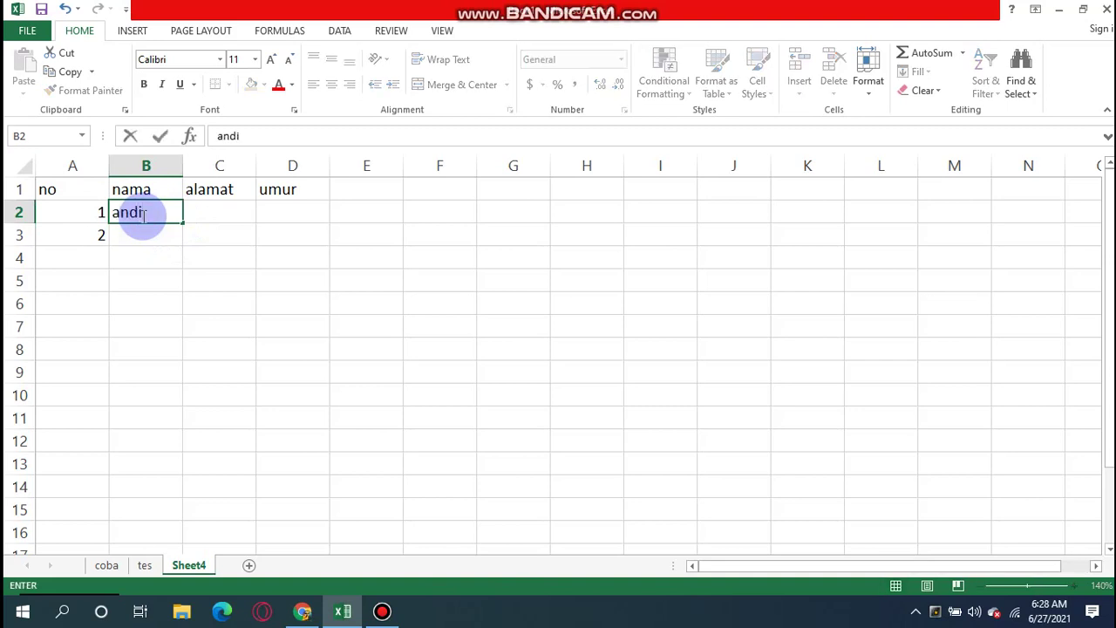
key(Return)
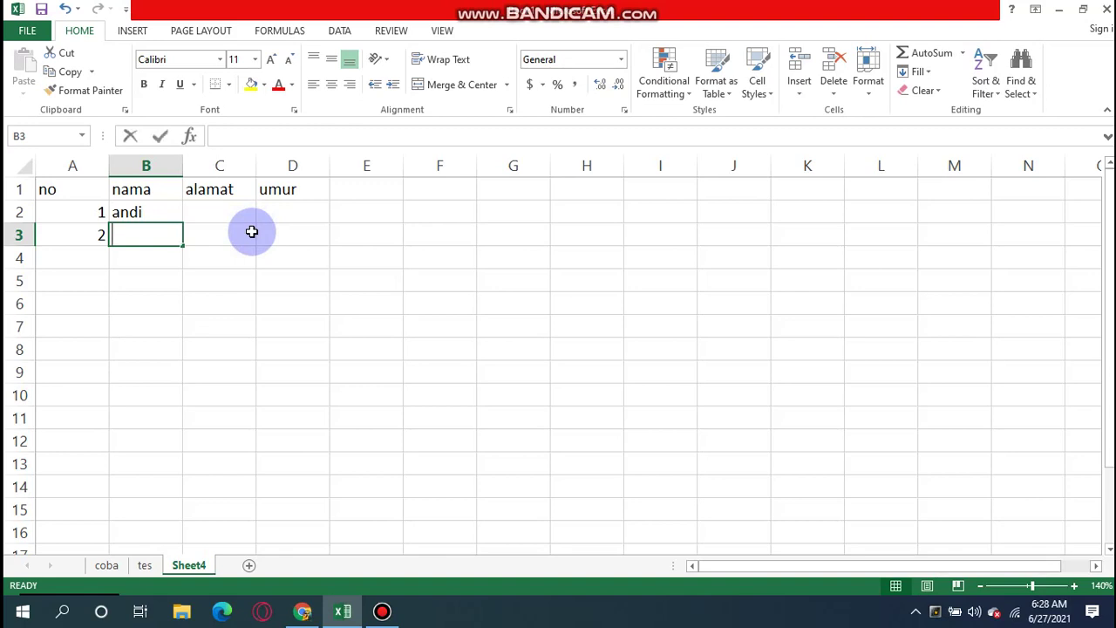
text(fitri)
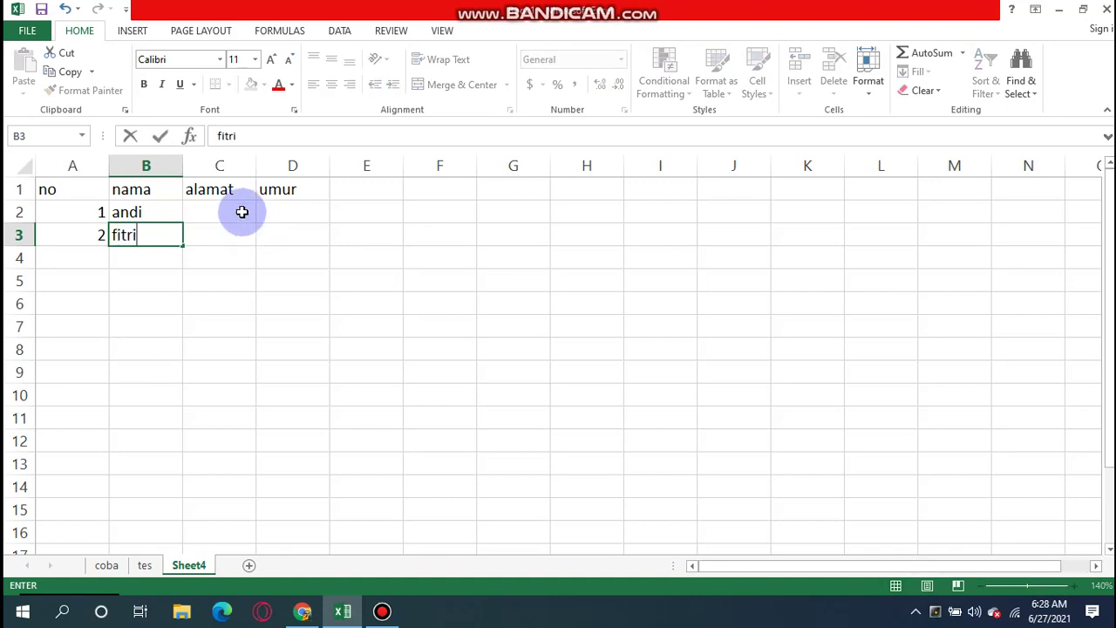
click(240, 210)
Step: Enter the addresses jl.mawar in C2 and jl.melati in C3
text(war)
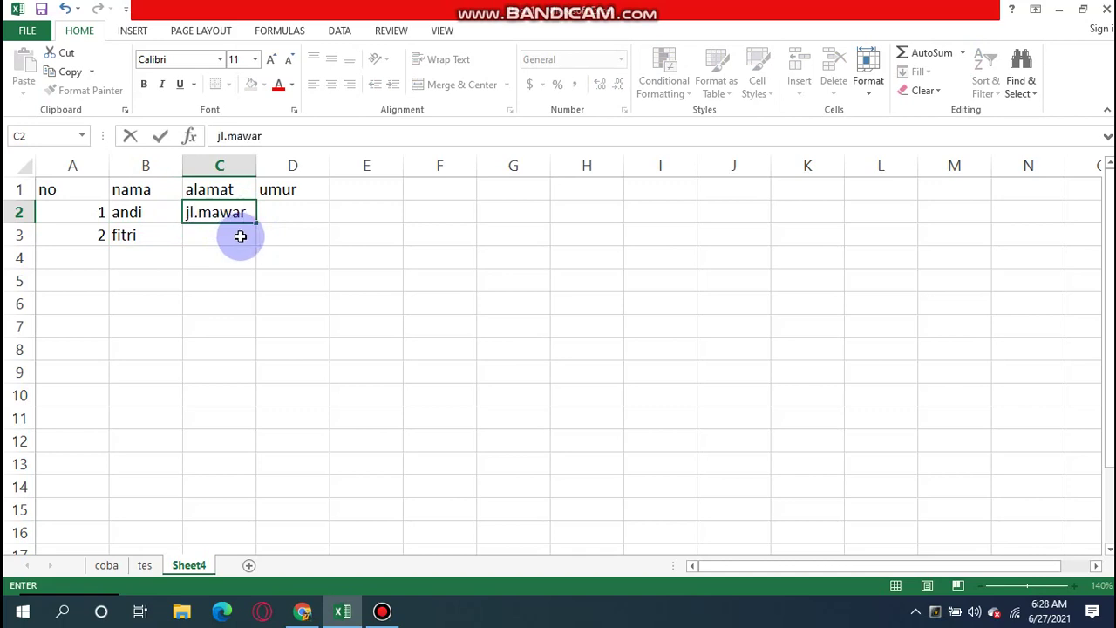
click(246, 237)
text(jl.m)
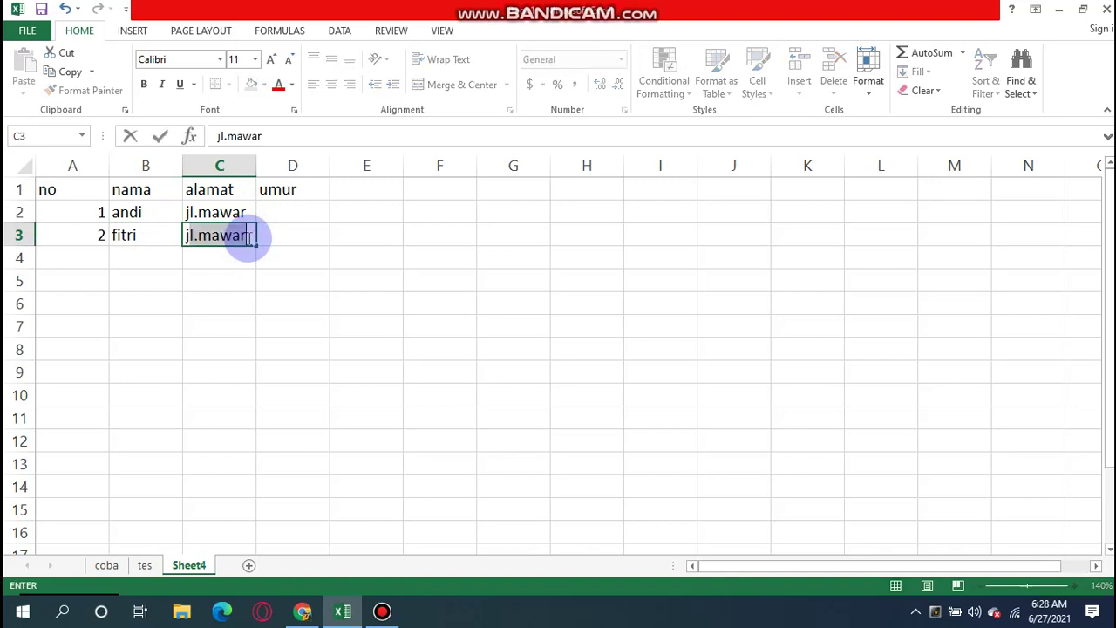
text(elati)
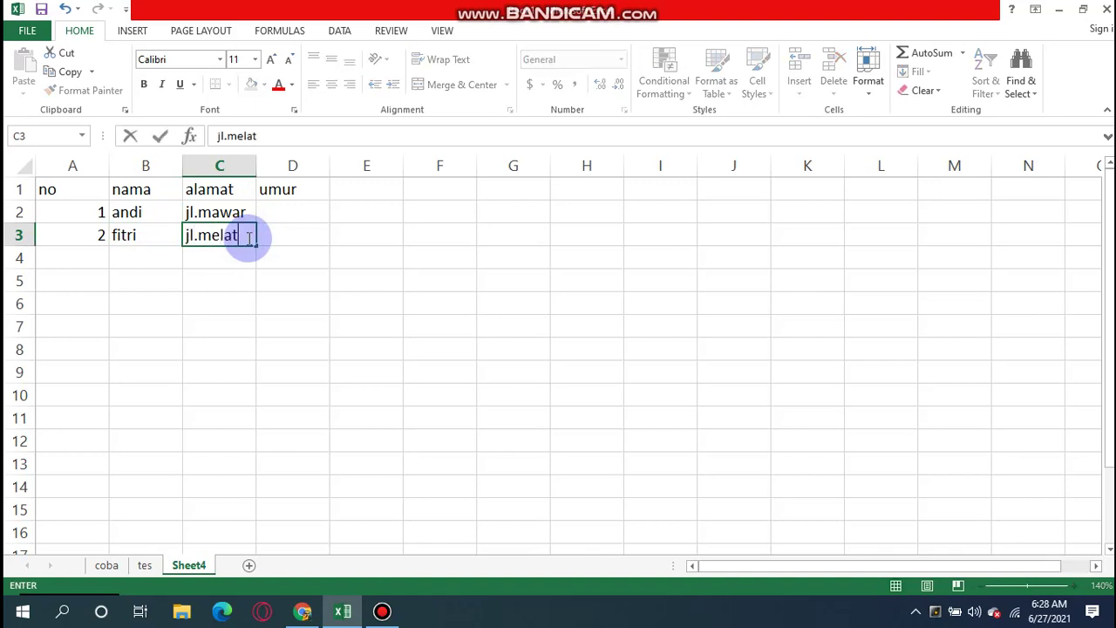
click(299, 209)
Step: Enter the ages 12 in D2 and 15 in D3
text(12)
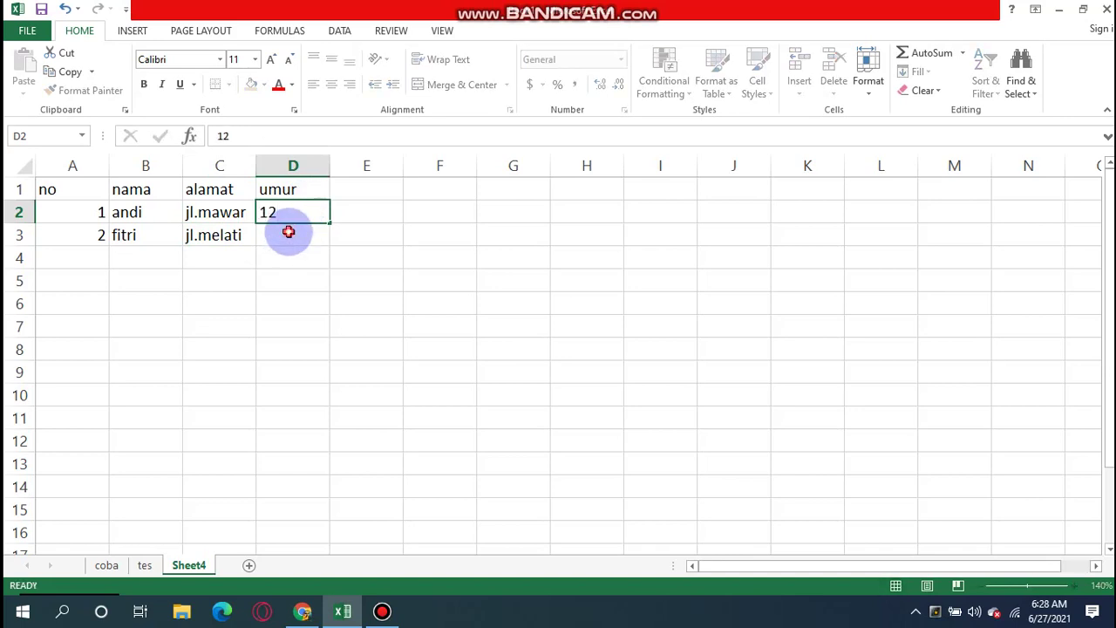
click(289, 233)
text(15)
click(311, 276)
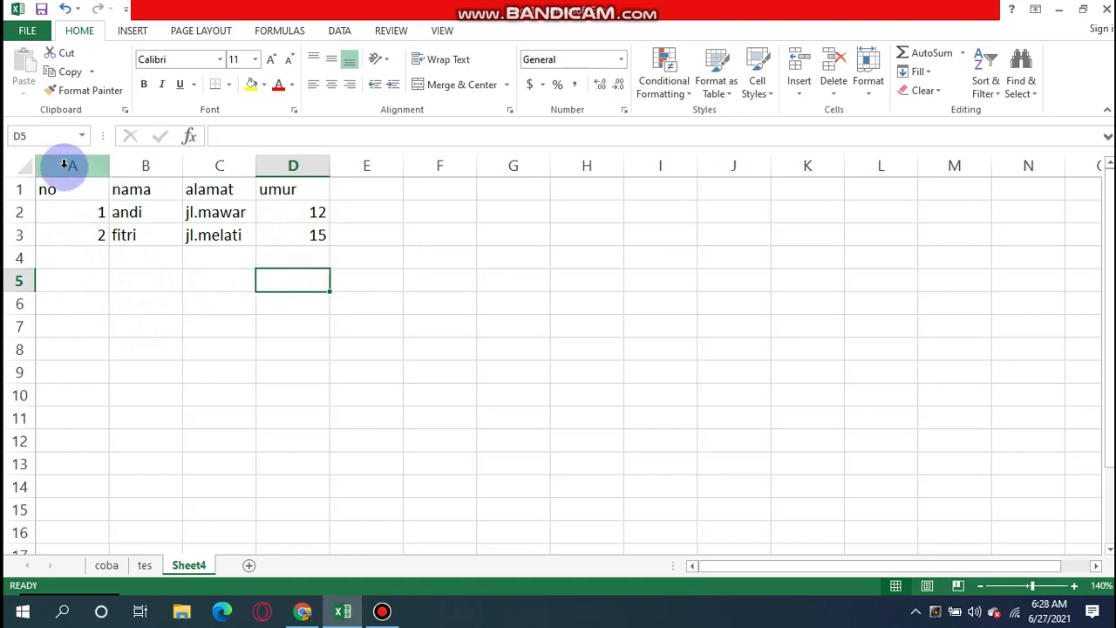
Step: Narrow column A so it just fits the row numbers
click(73, 166)
click(157, 280)
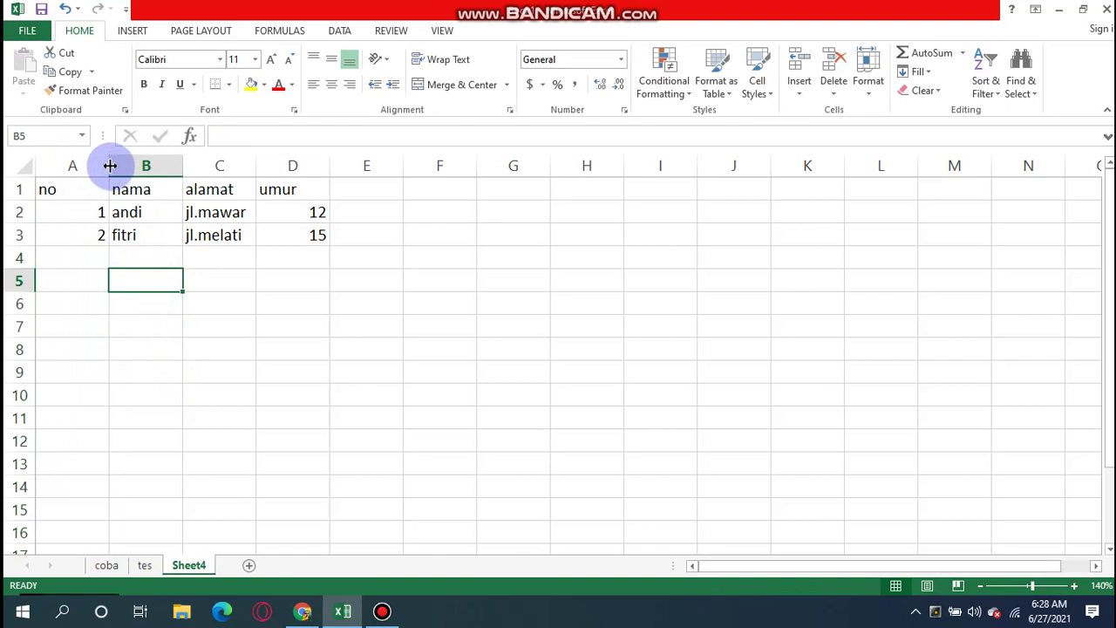
drag(110, 166, 71, 166)
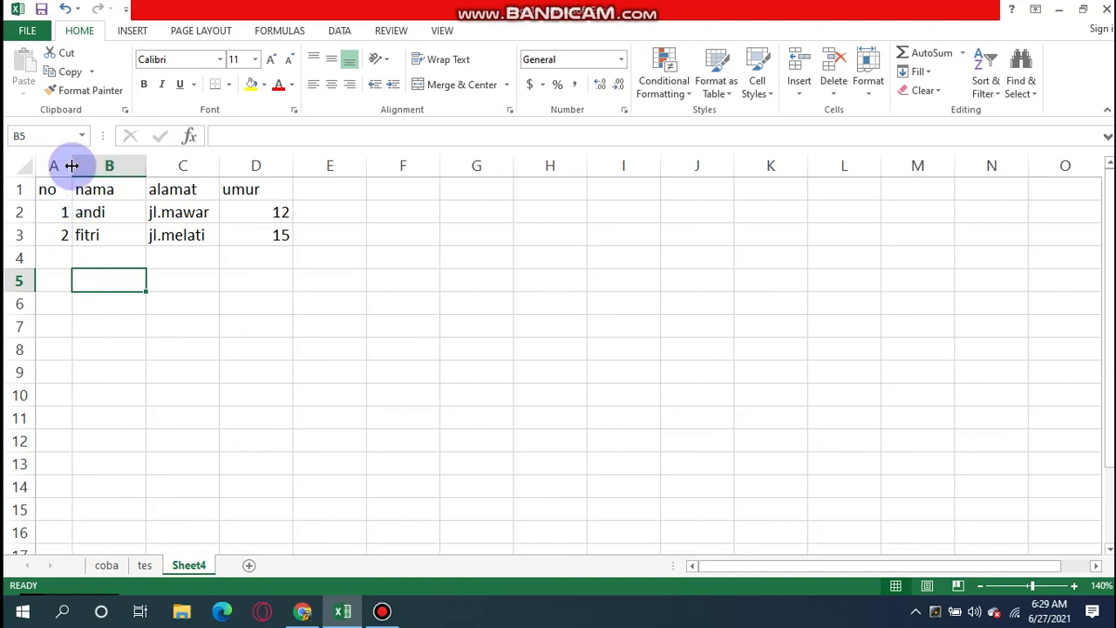
drag(73, 166, 73, 166)
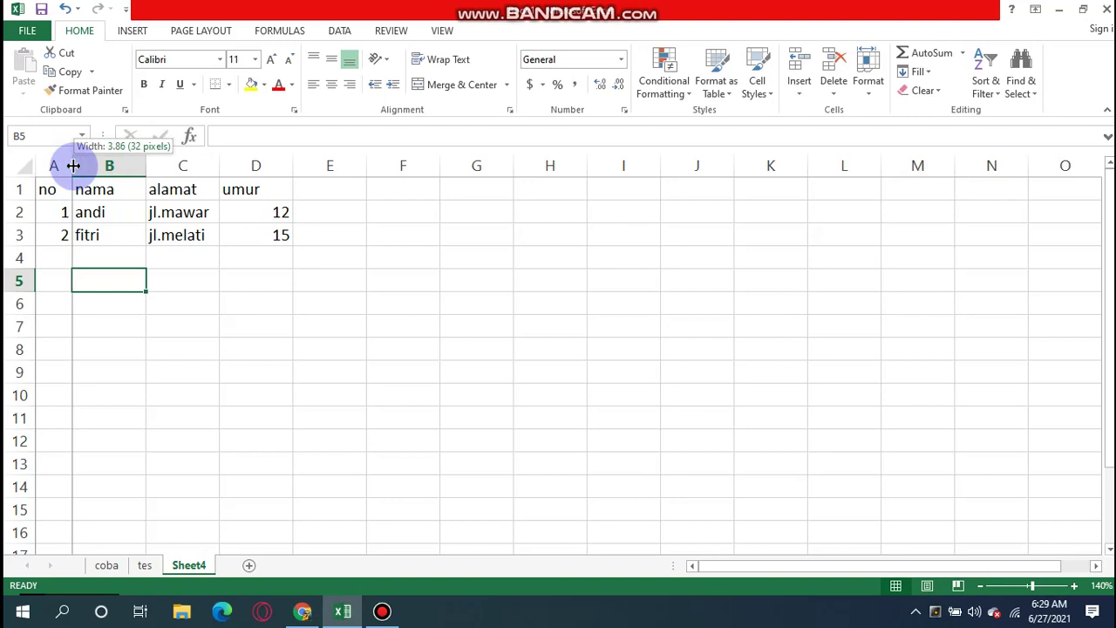
drag(73, 165, 82, 174)
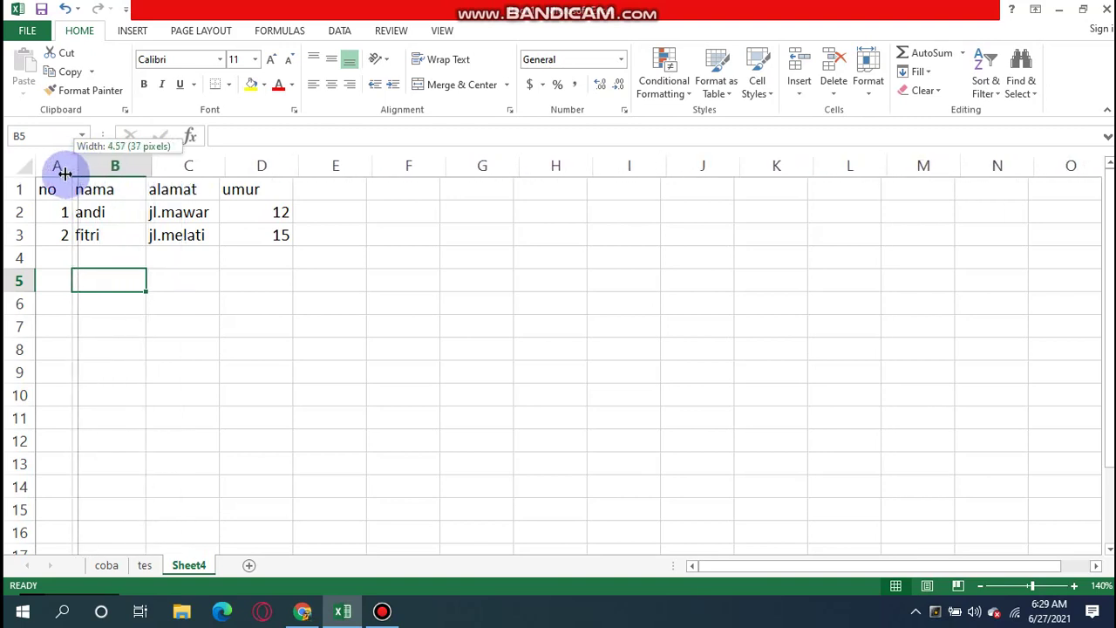
drag(81, 175, 64, 172)
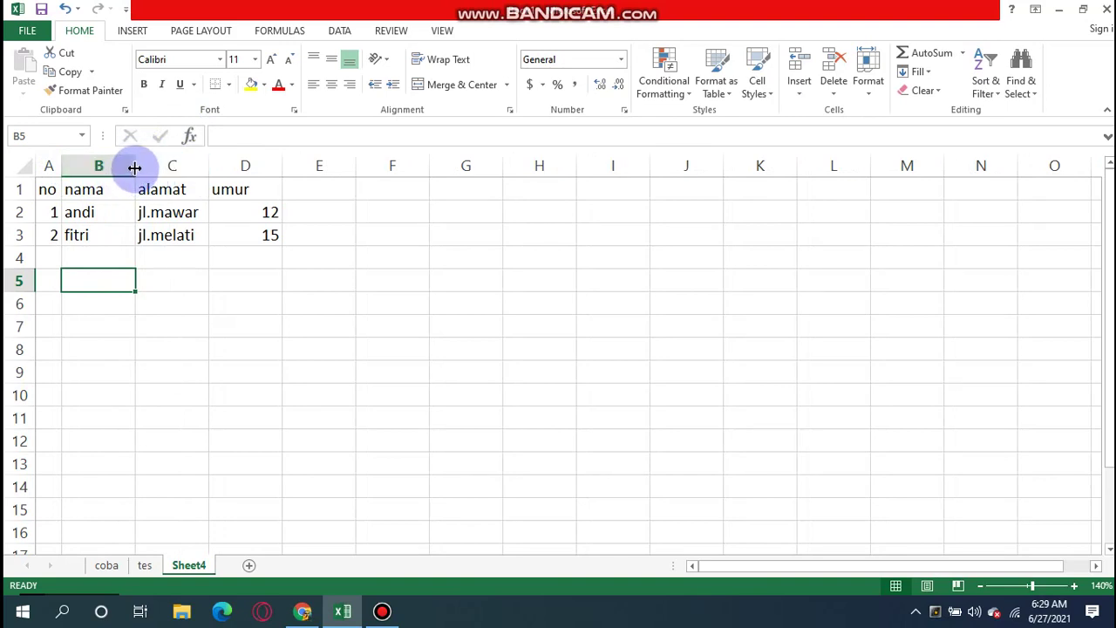
Step: Widen column B for the names and column C for the addresses
drag(134, 167, 329, 168)
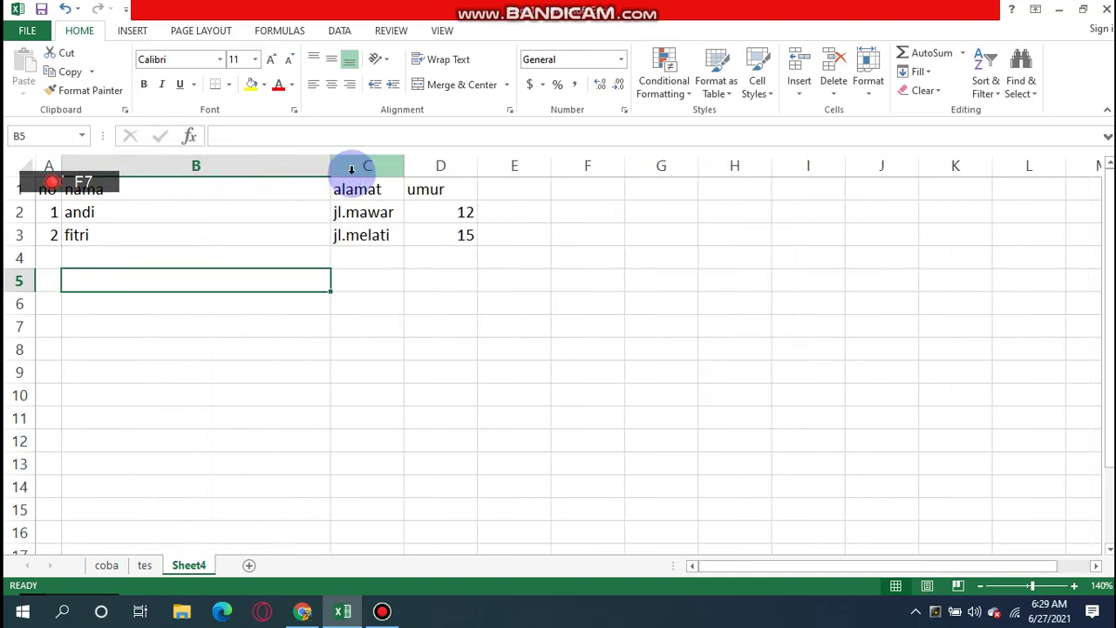
drag(404, 164, 439, 161)
drag(511, 166, 486, 166)
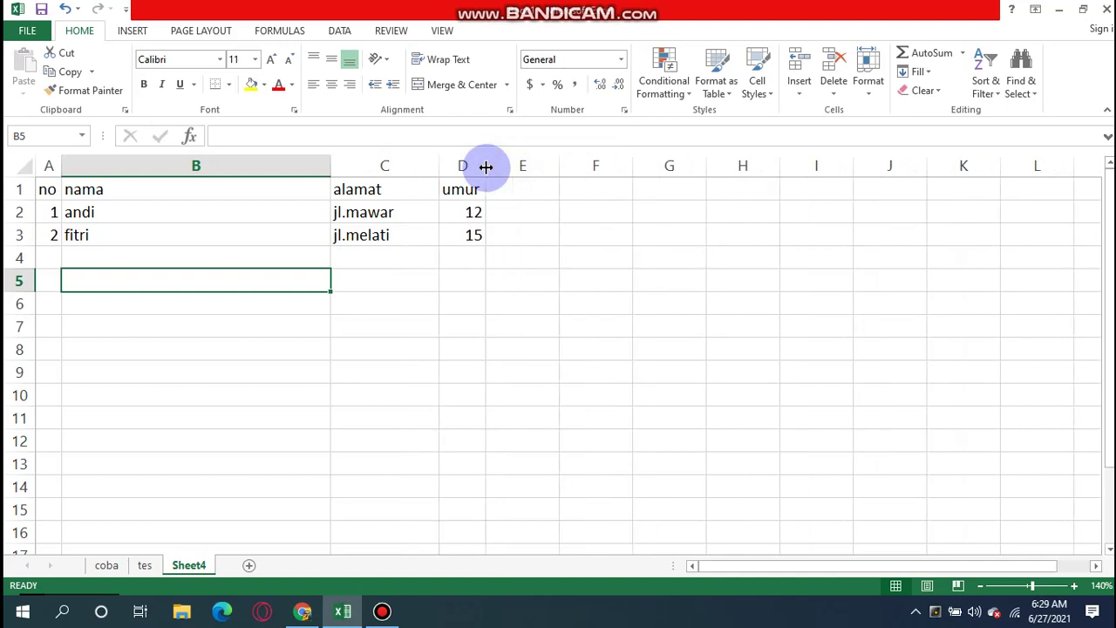
click(222, 394)
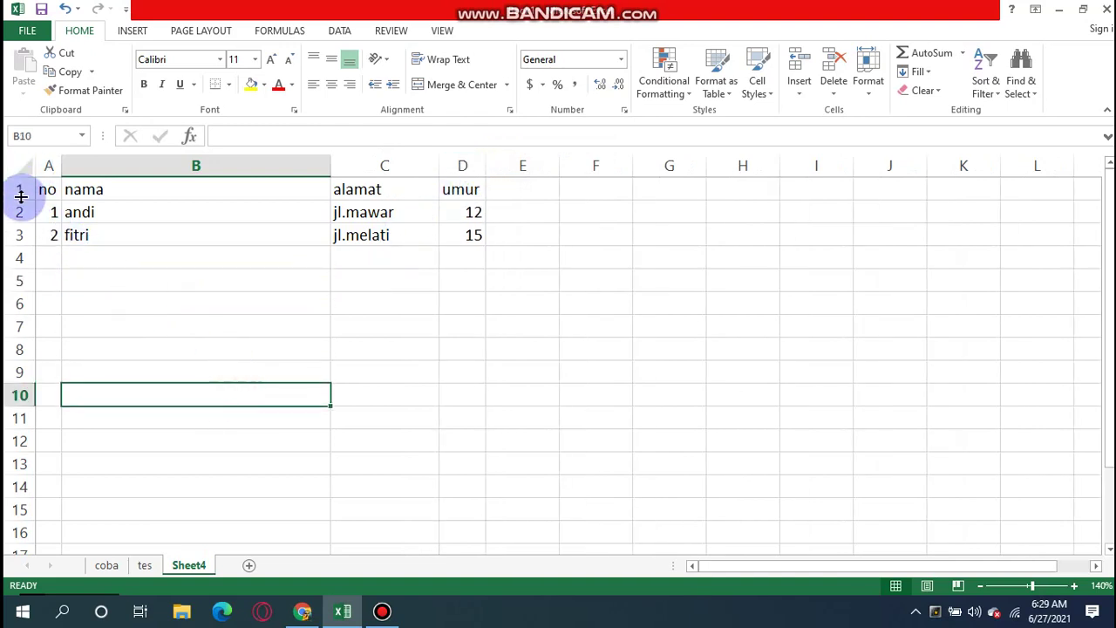
mouse_move(18, 199)
mouse_down()
mouse_move(16, 214)
mouse_move(16, 197)
mouse_up()
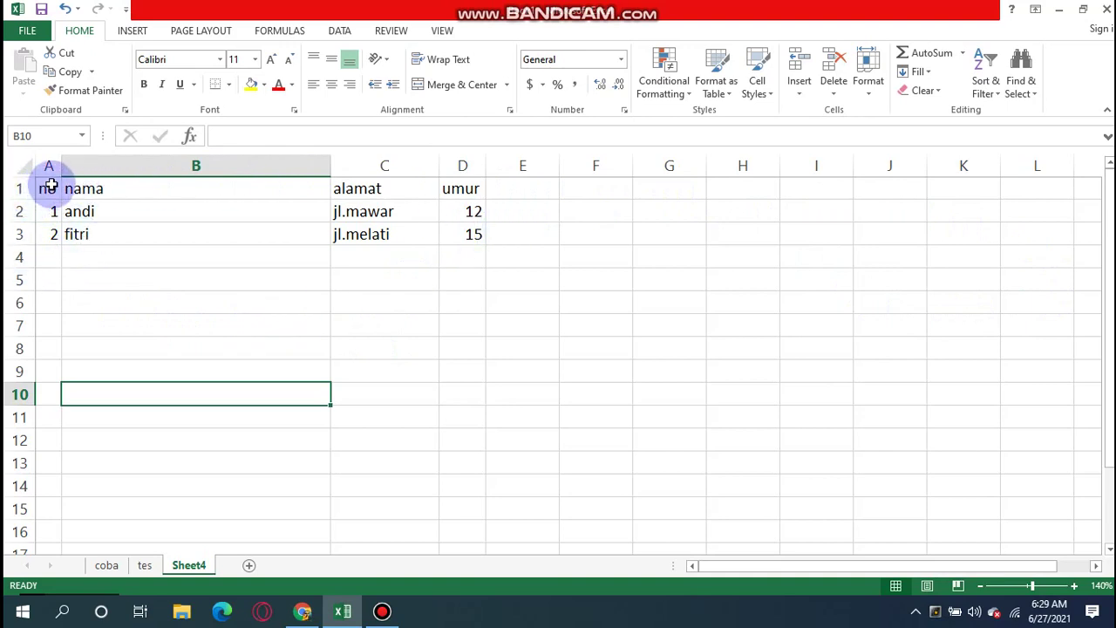
Step: Apply All Borders to every cell of the A1:D3 table
drag(51, 184, 463, 230)
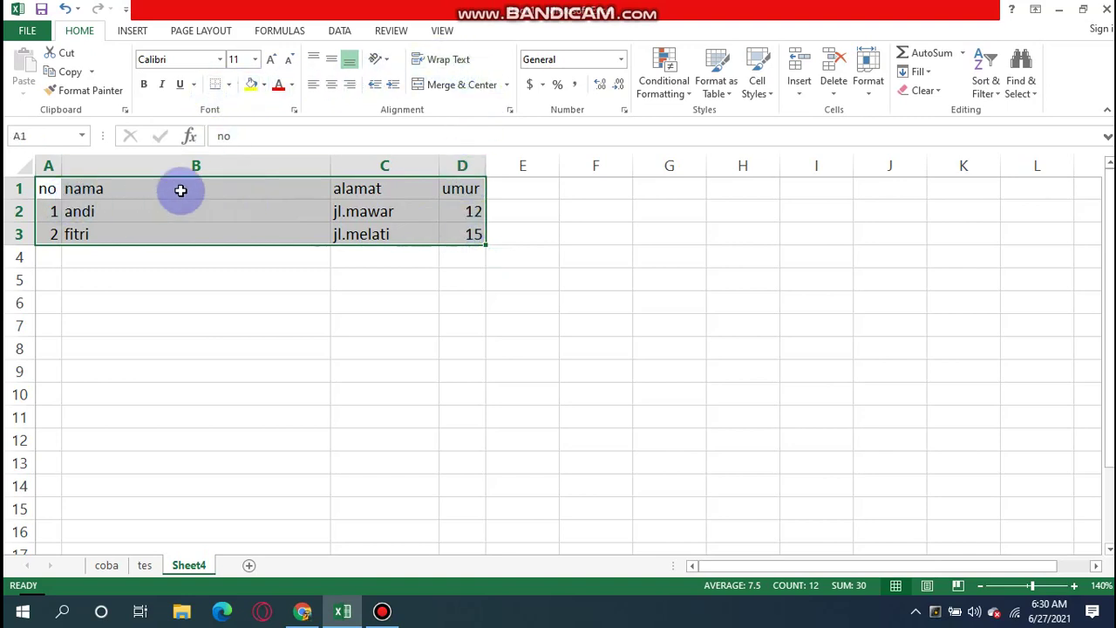
click(229, 86)
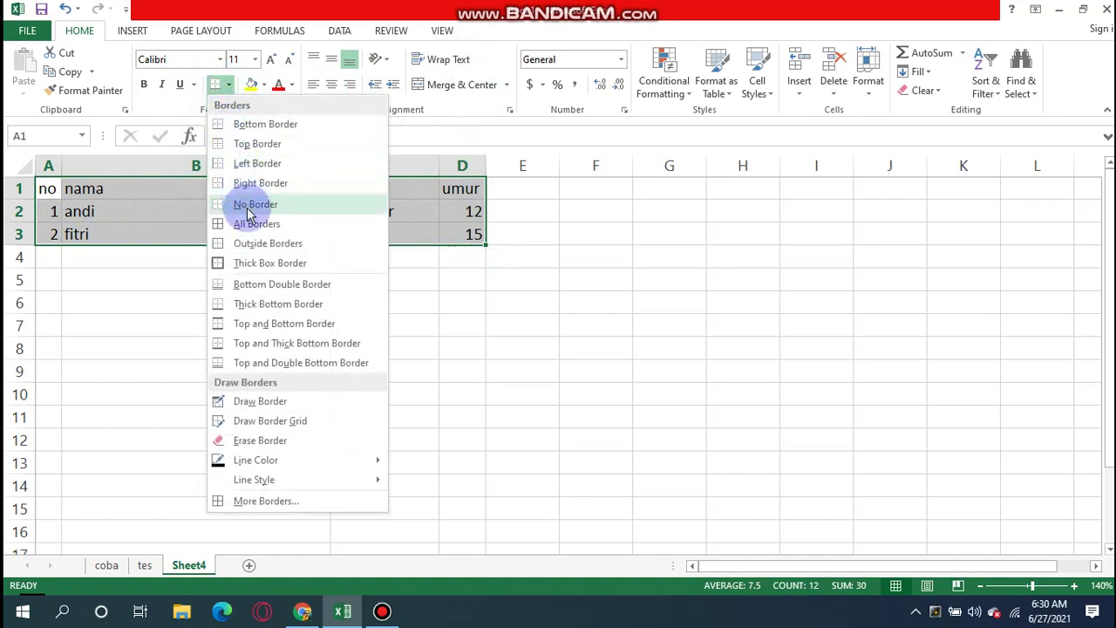
click(248, 223)
click(249, 280)
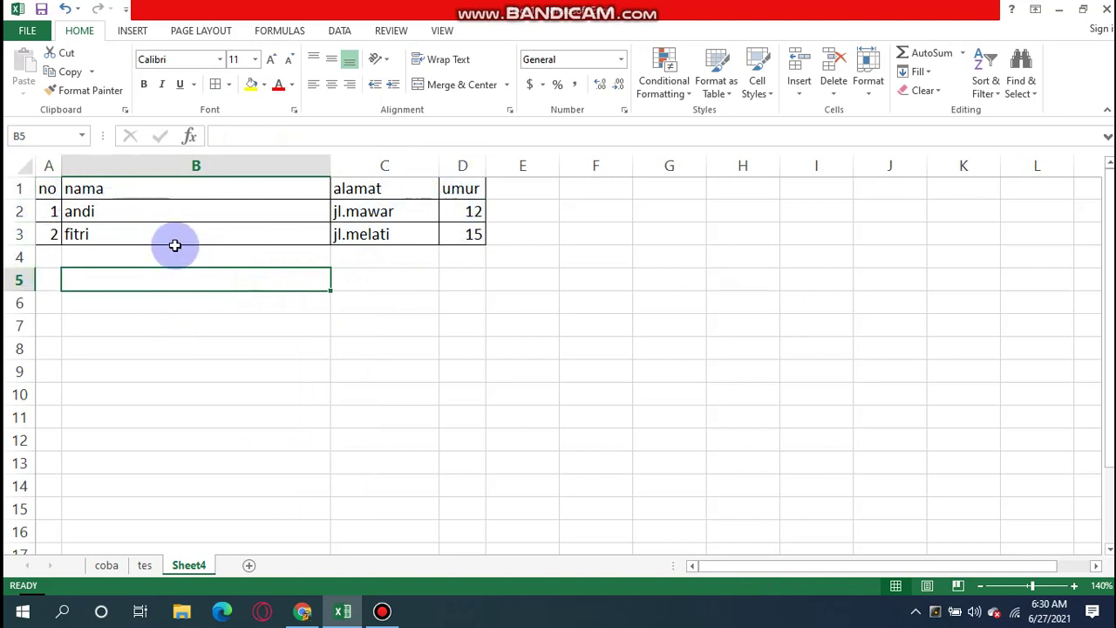
click(236, 366)
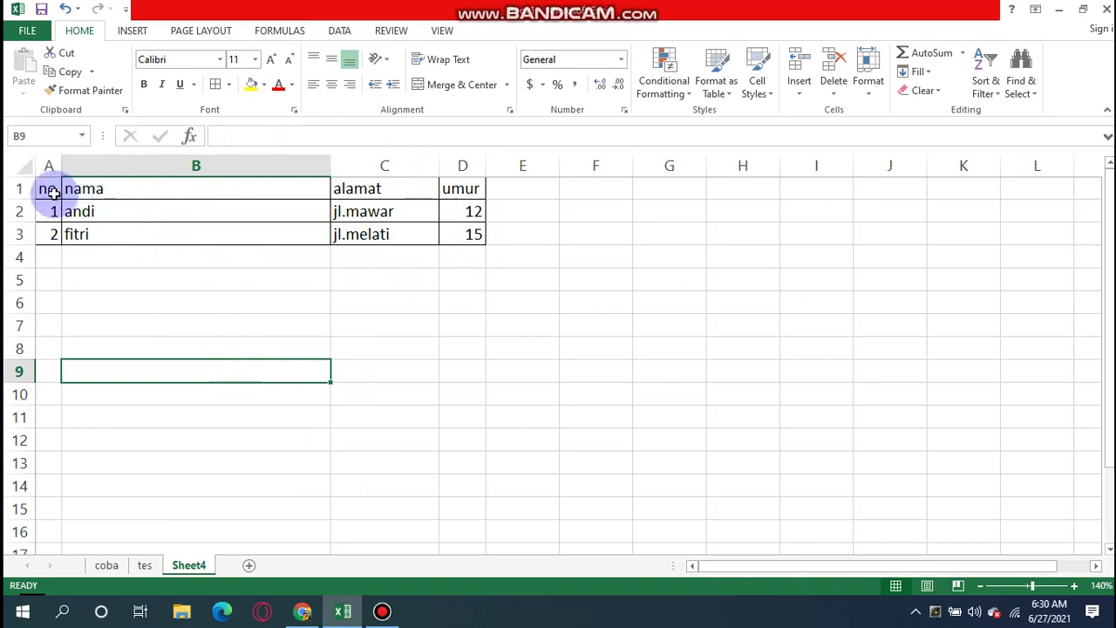
drag(47, 189, 477, 190)
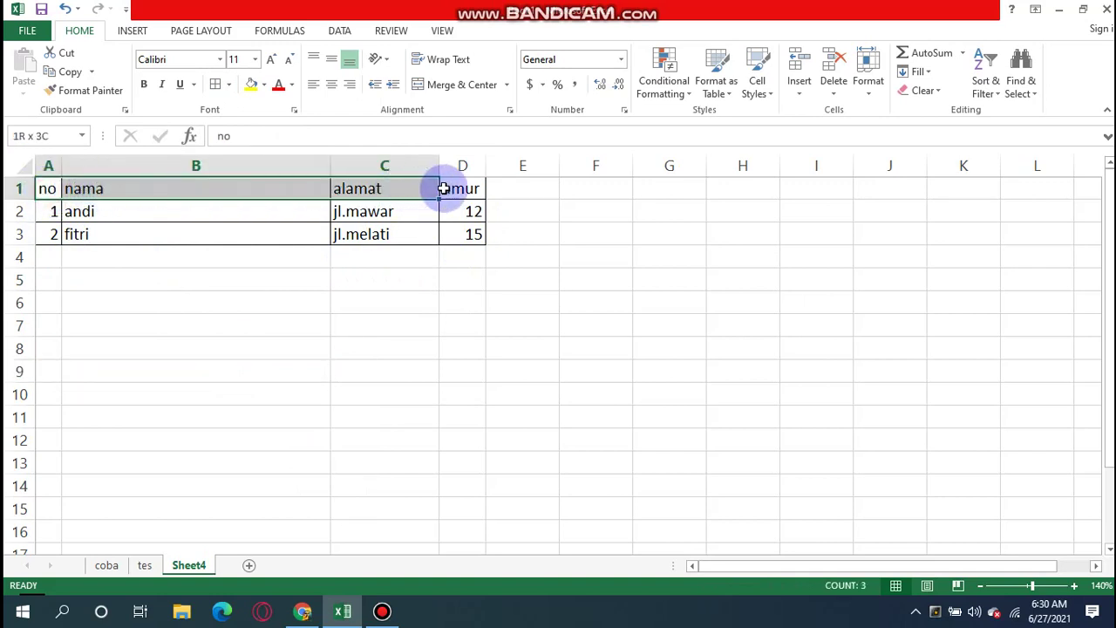
click(256, 59)
click(127, 391)
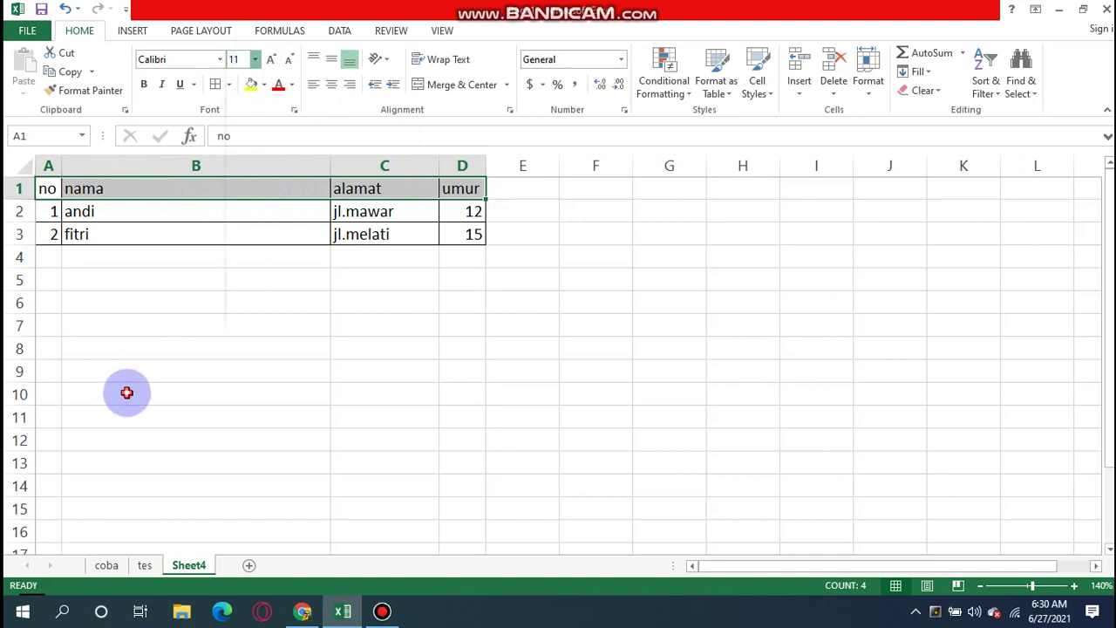
click(123, 435)
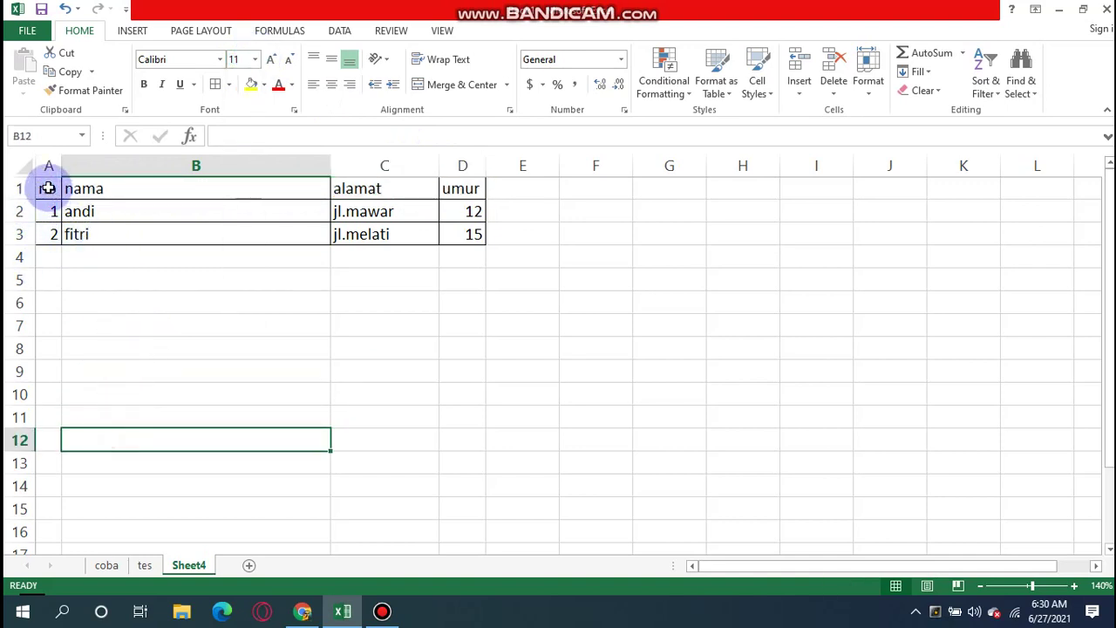
click(48, 188)
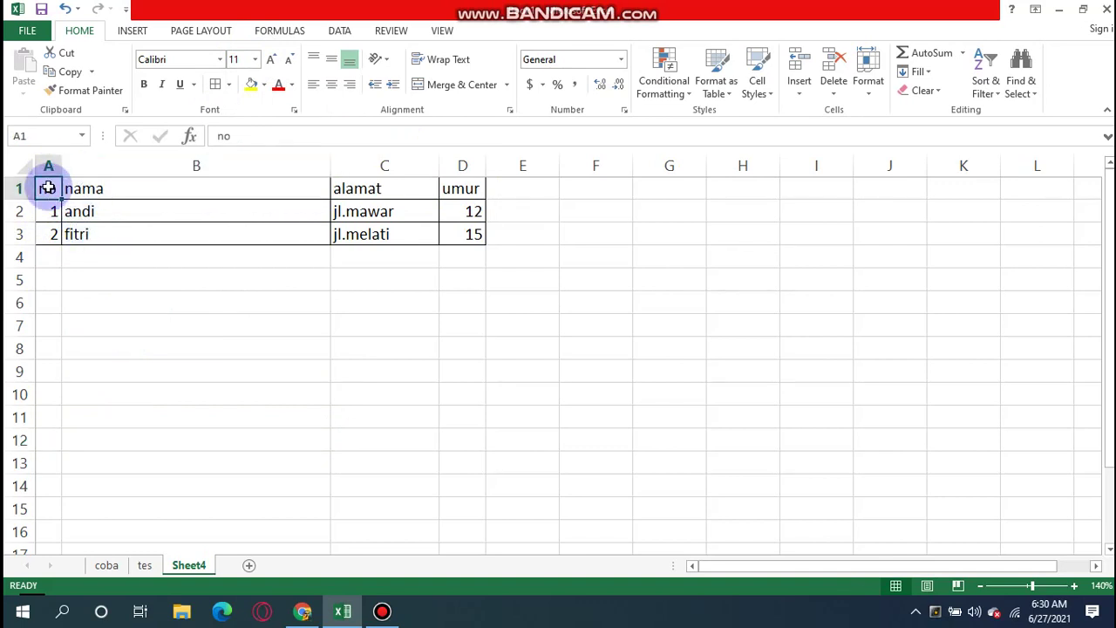
click(448, 189)
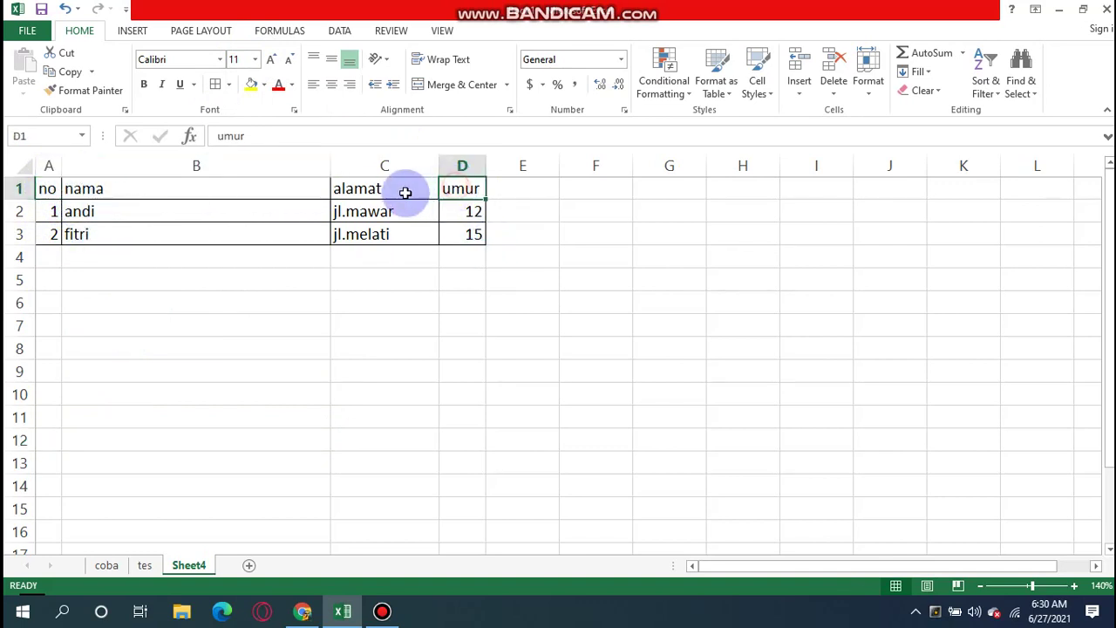
click(50, 192)
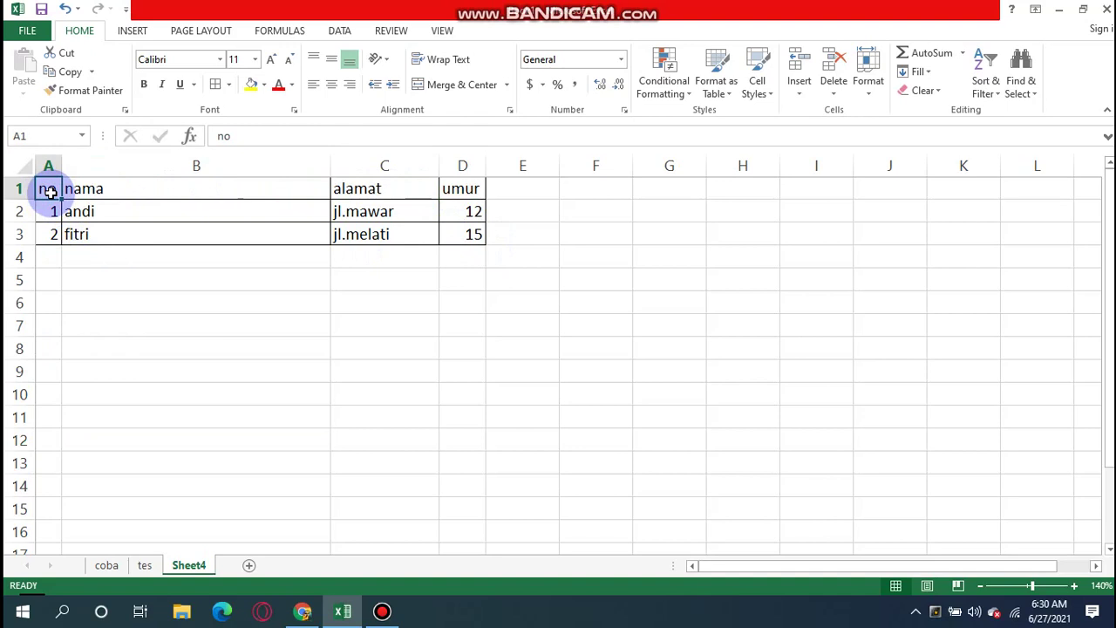
drag(49, 192, 453, 192)
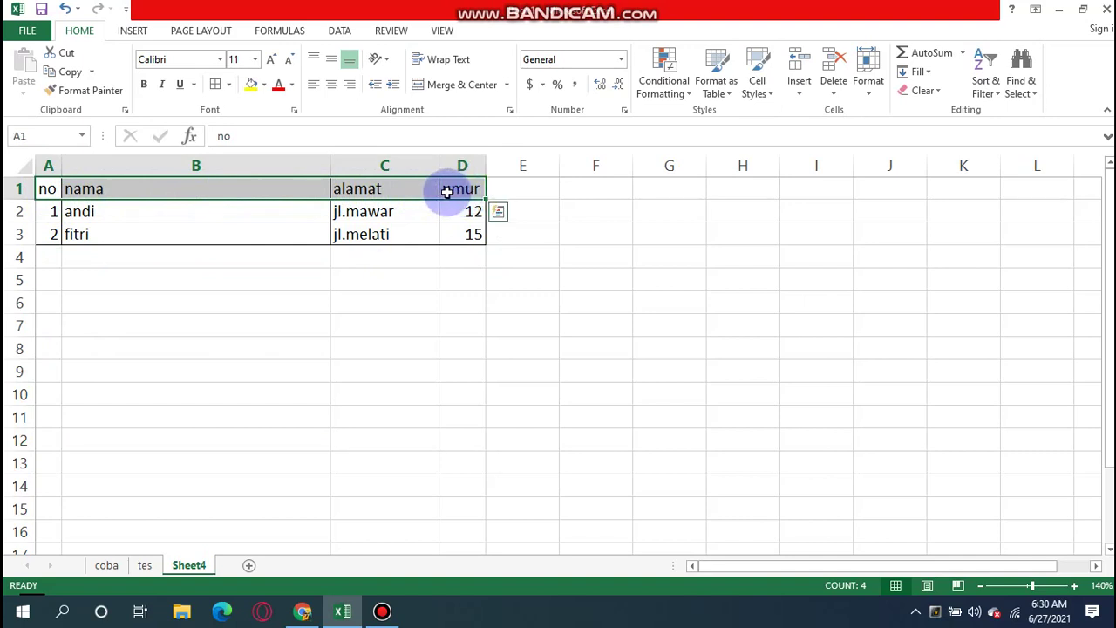
Step: Format the A1:D1 headers as bold, centered Arial Black at size 11
click(254, 68)
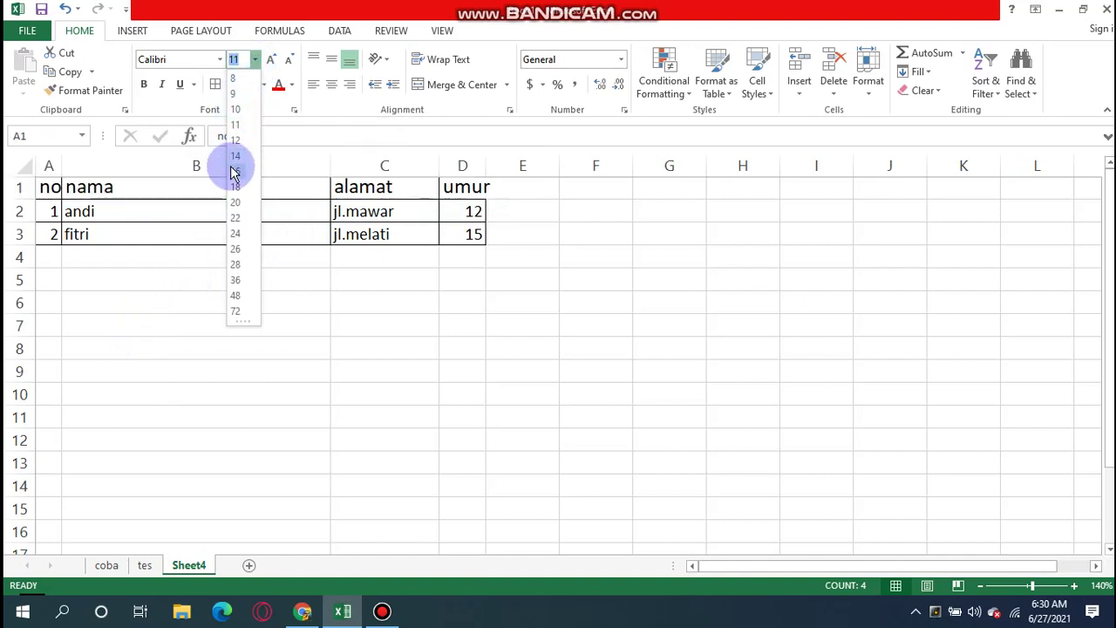
click(237, 157)
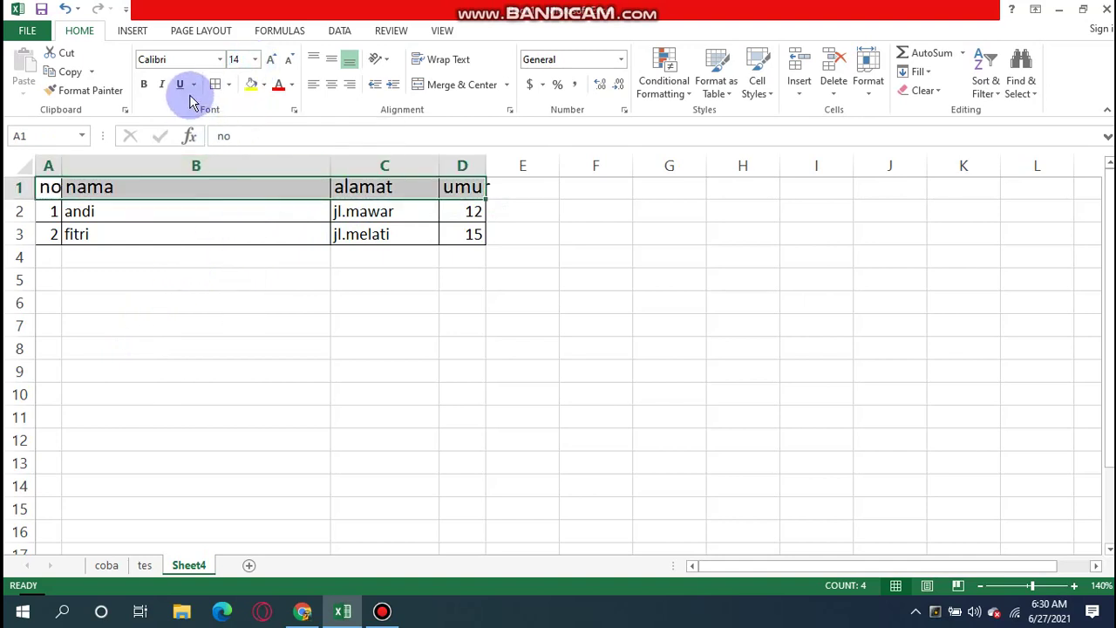
click(145, 85)
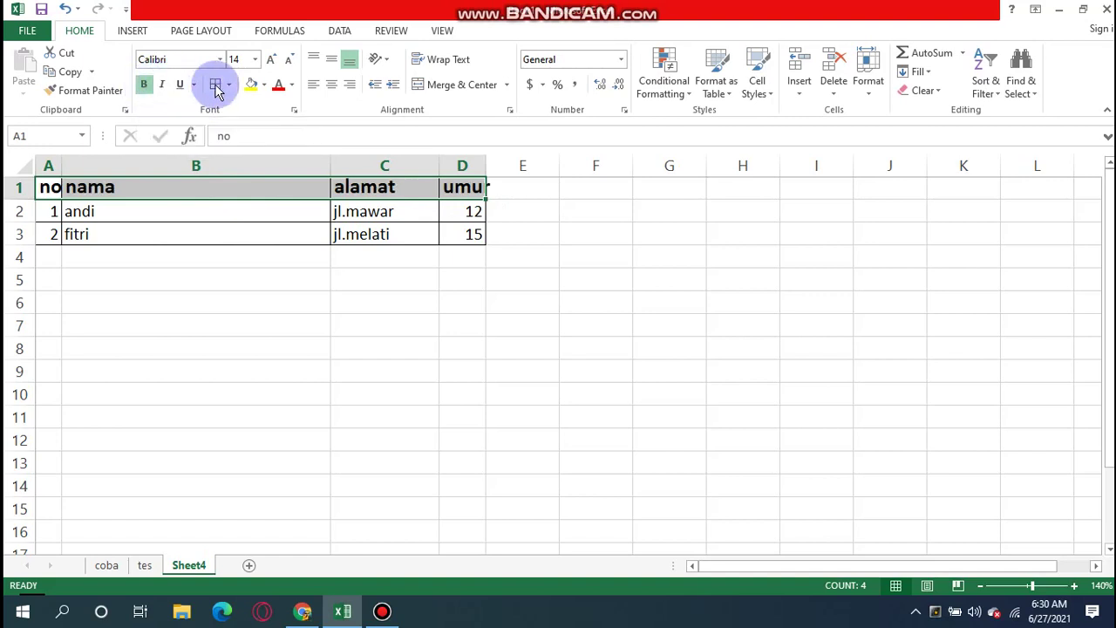
click(331, 85)
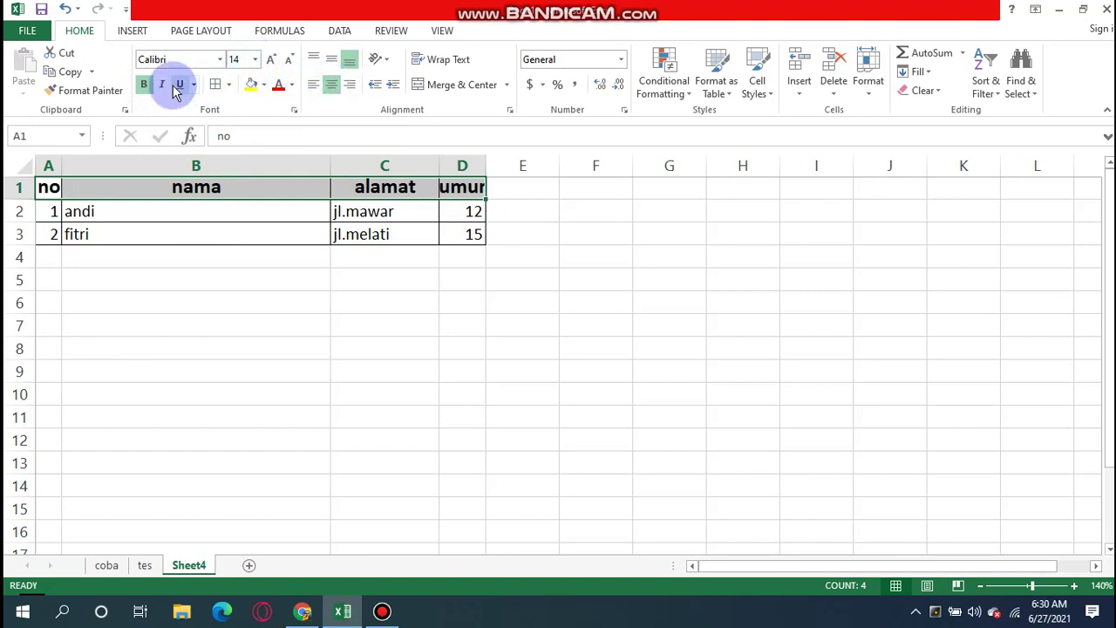
click(218, 61)
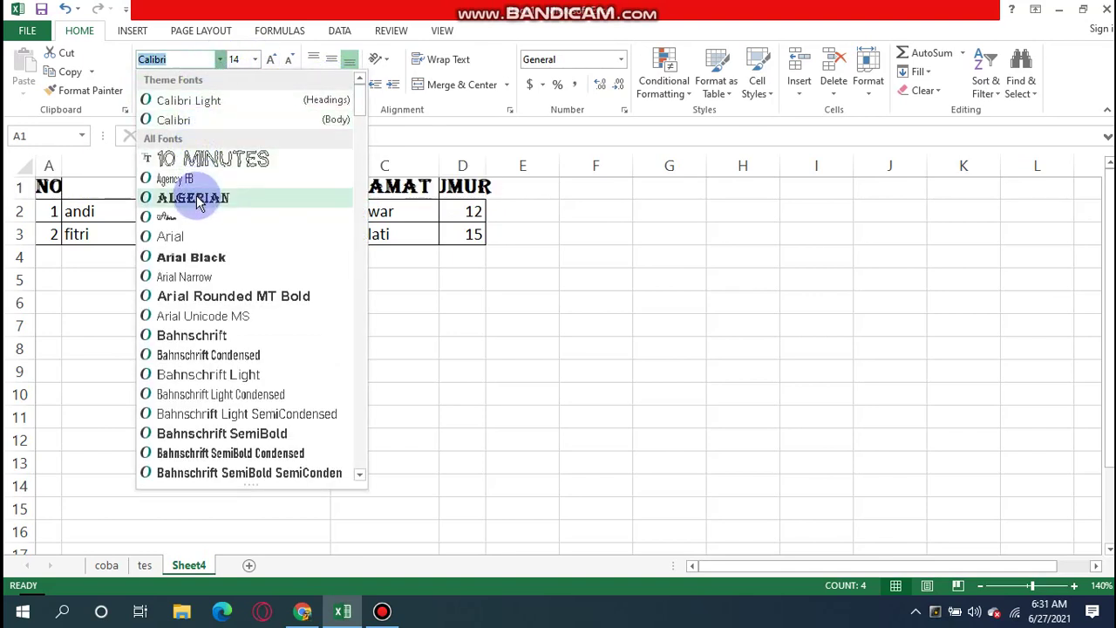
click(190, 258)
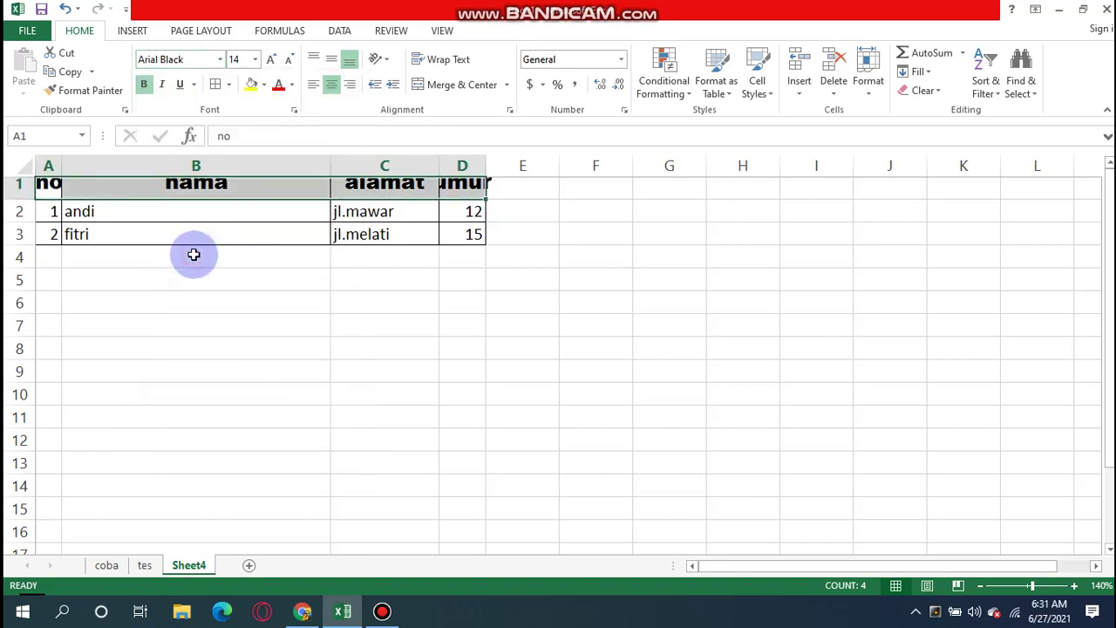
click(253, 61)
click(237, 125)
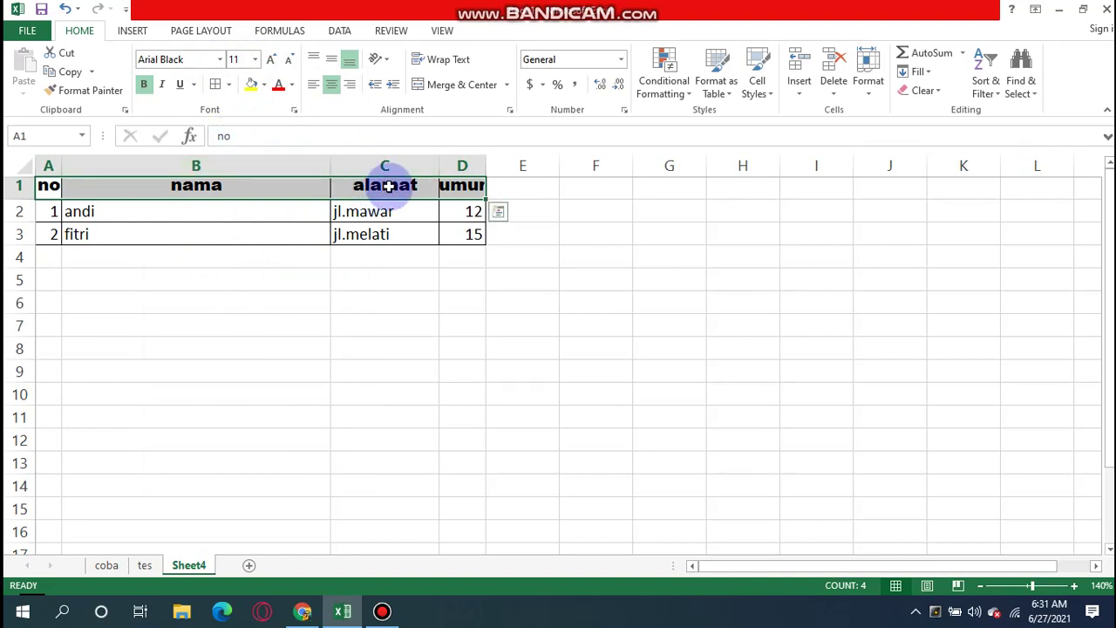
Step: Turn the header text red and widen column D so umur fits
click(294, 87)
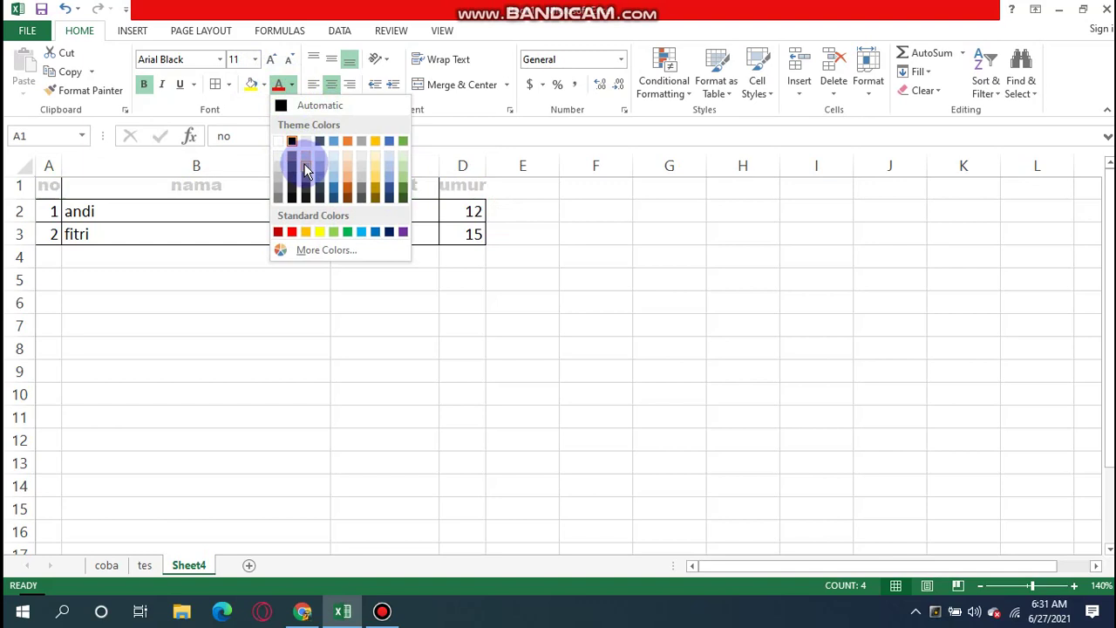
click(292, 231)
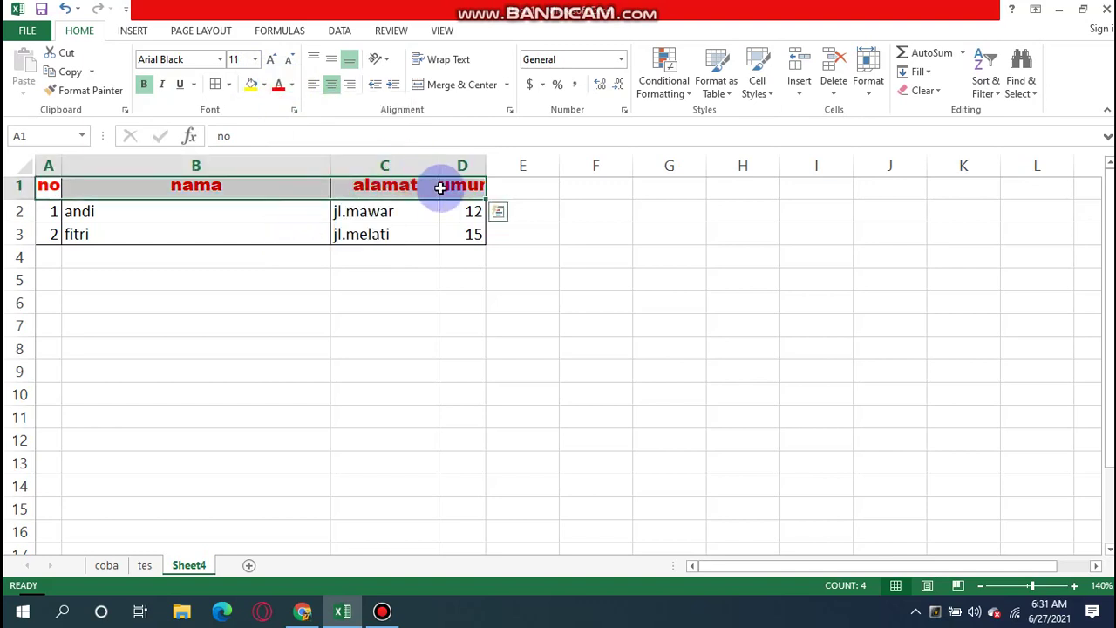
drag(487, 166, 497, 166)
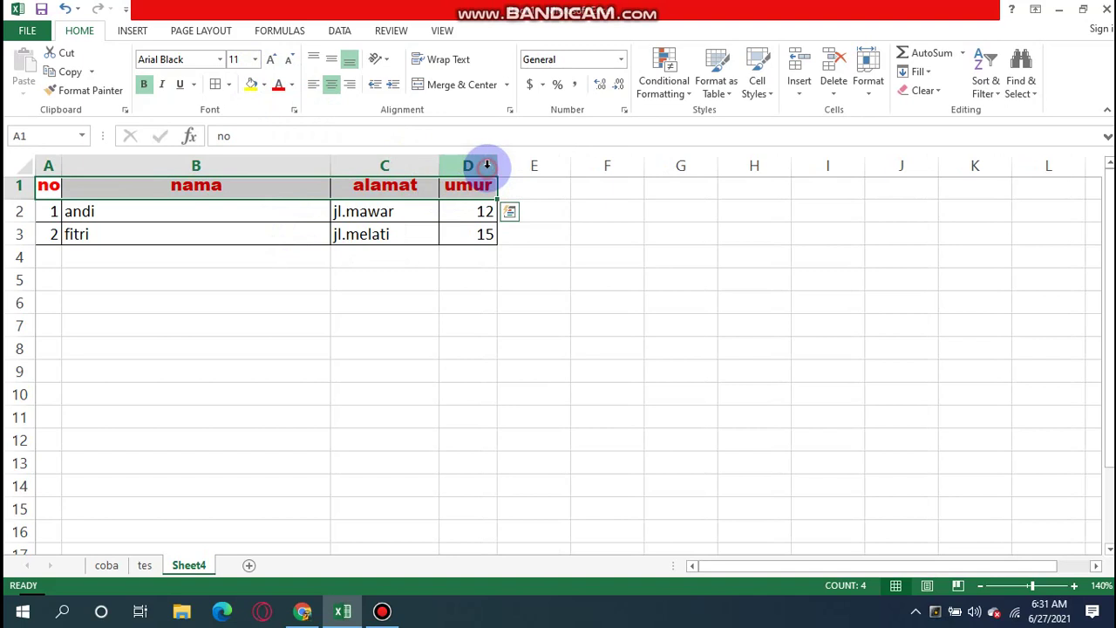
click(369, 277)
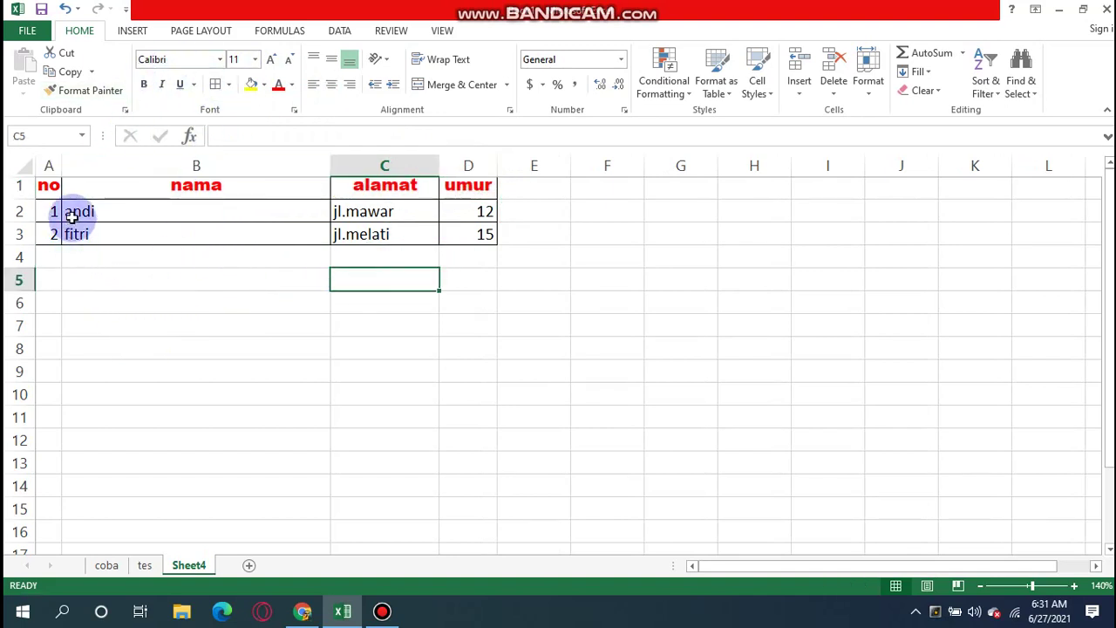
Step: Select the data cells in rows 2 and 3, then reset the selection to A2
drag(51, 208, 446, 235)
click(341, 386)
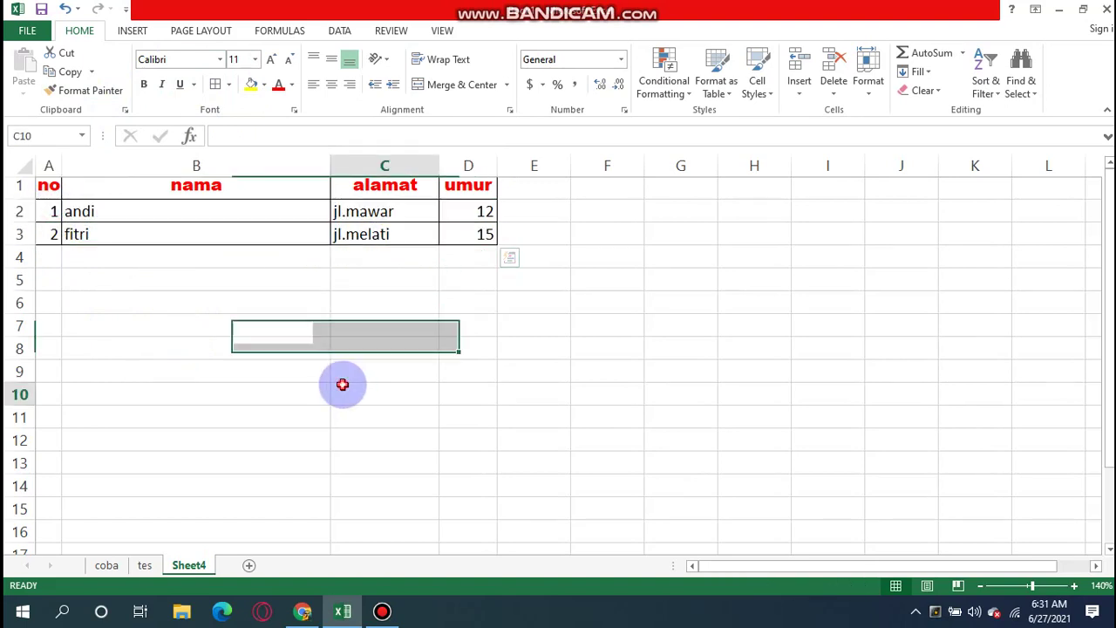
click(47, 208)
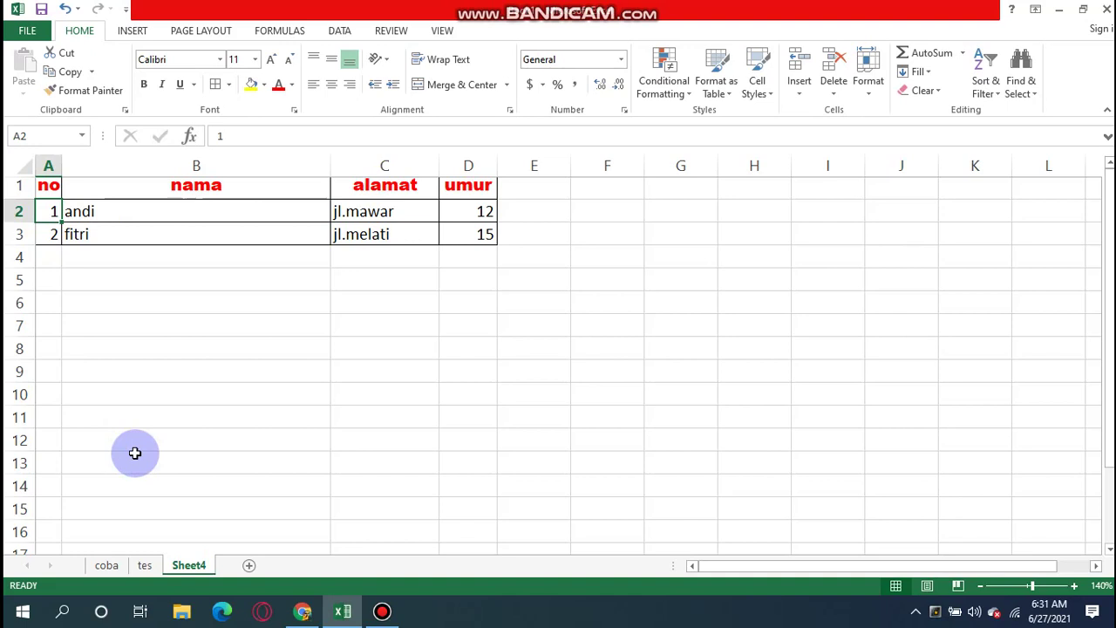
Step: Select A2:D3, the two data rows beneath the headers
key(Right)
key(Right)
key(Right)
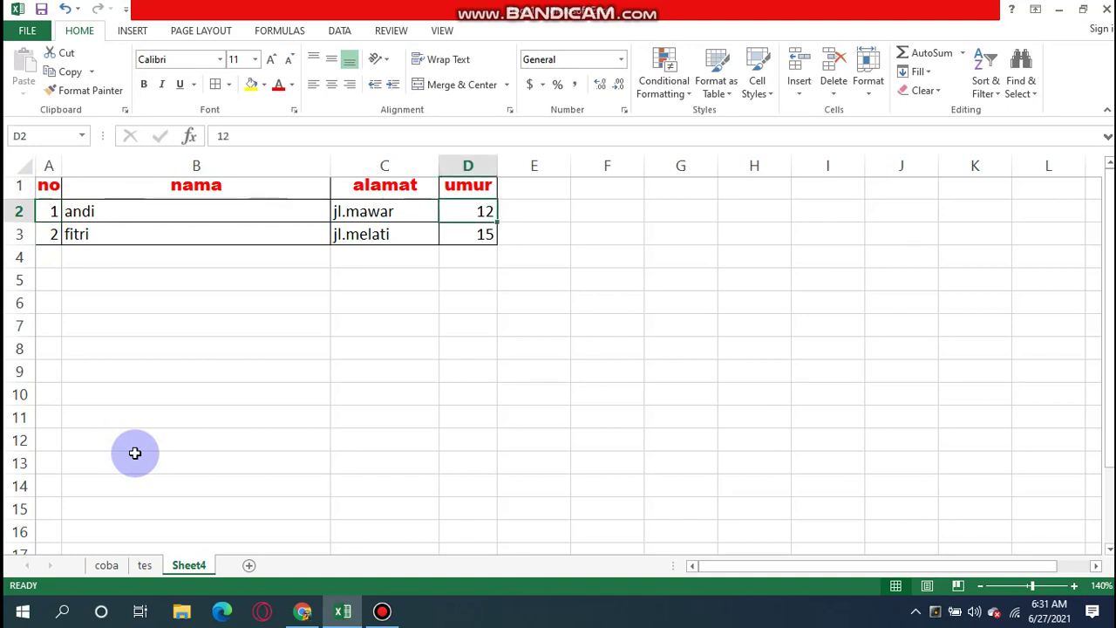
key(shift+Left)
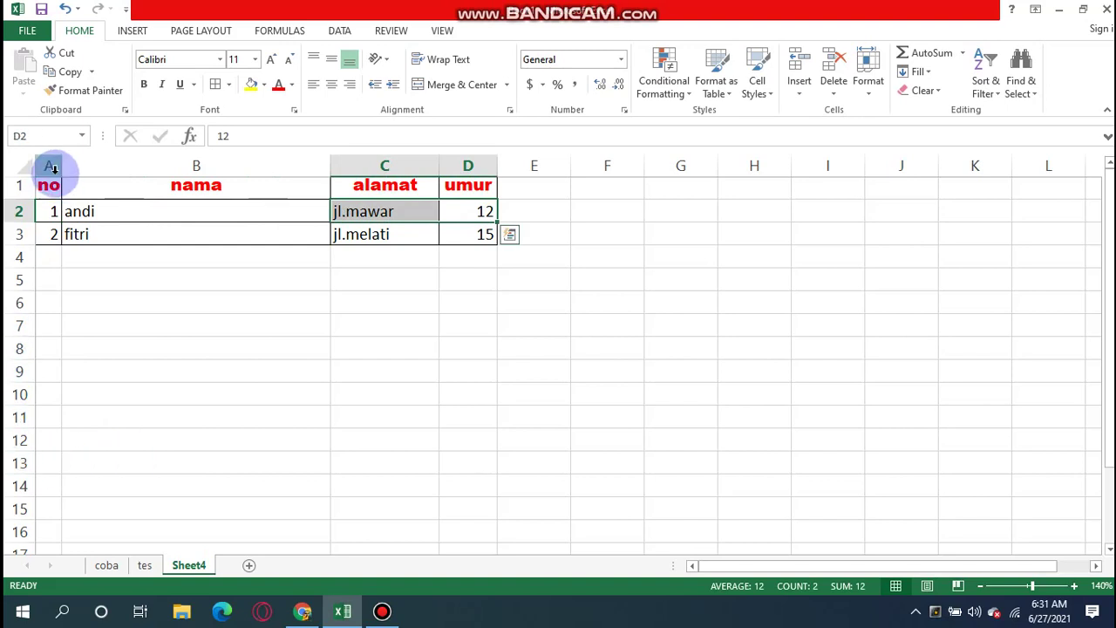
click(55, 211)
key(shift+Right)
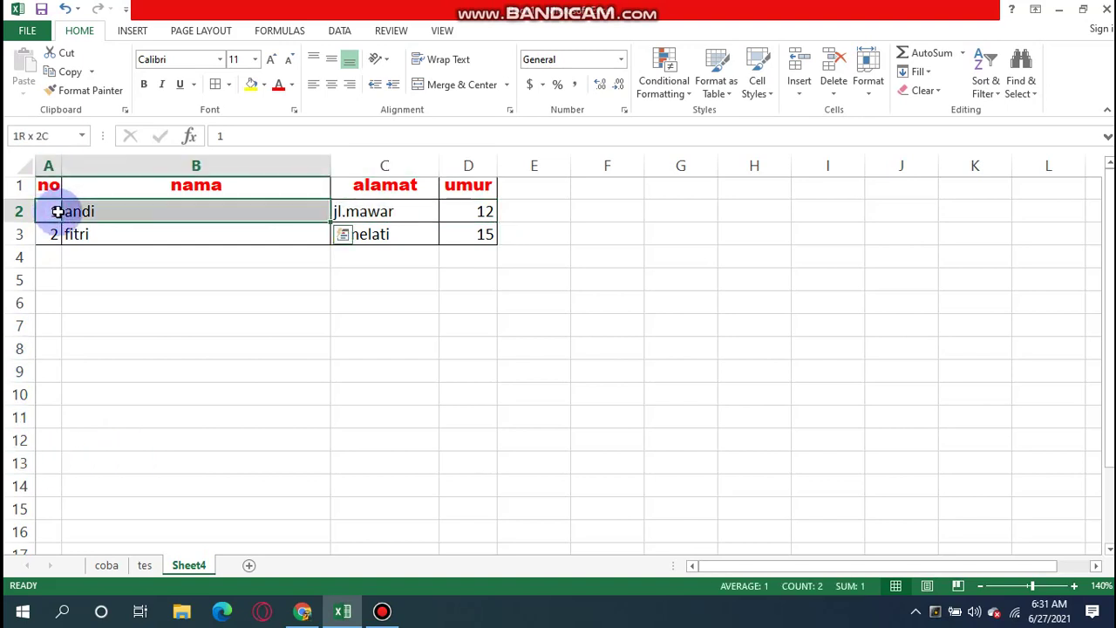
key(shift+Right)
key(shift+Right)
key(shift+Down)
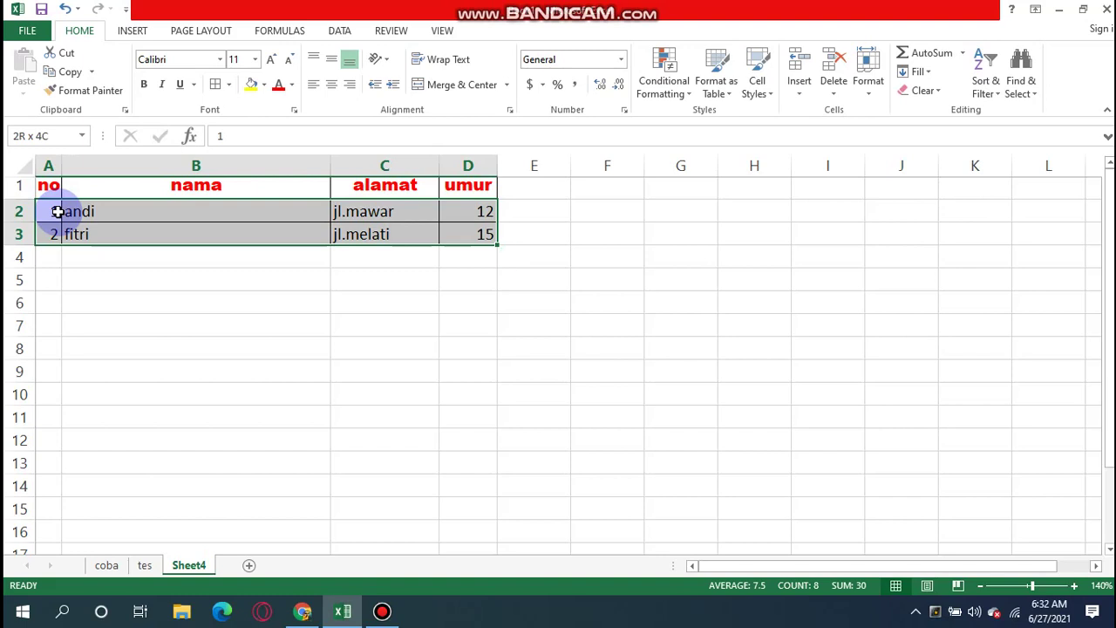
key(shift+Up)
key(shift+Down)
click(105, 329)
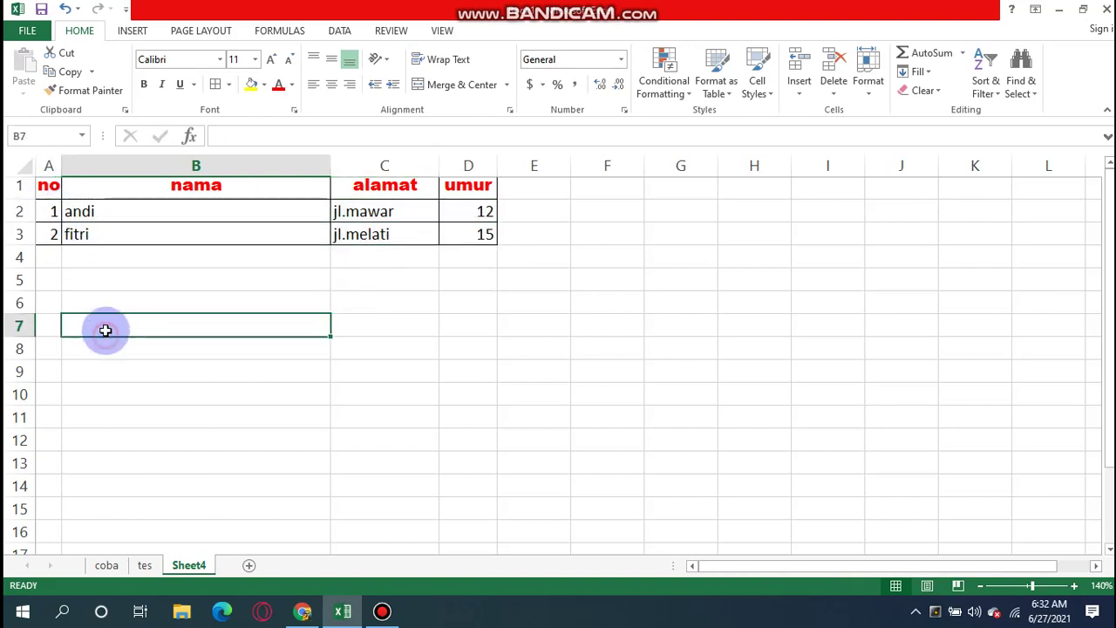
click(48, 210)
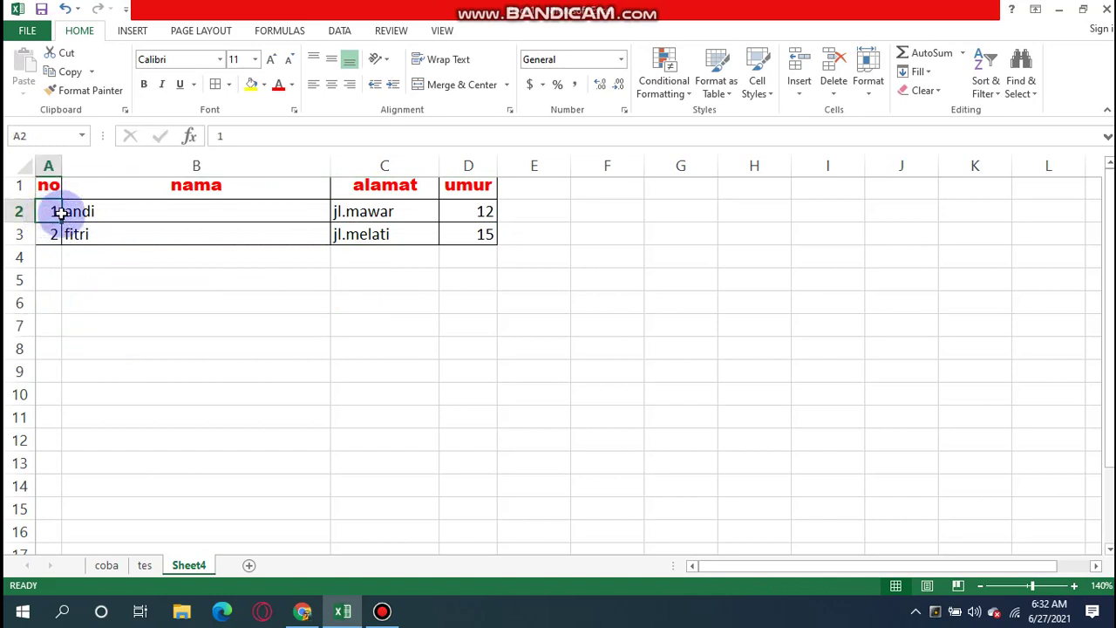
drag(54, 212, 479, 237)
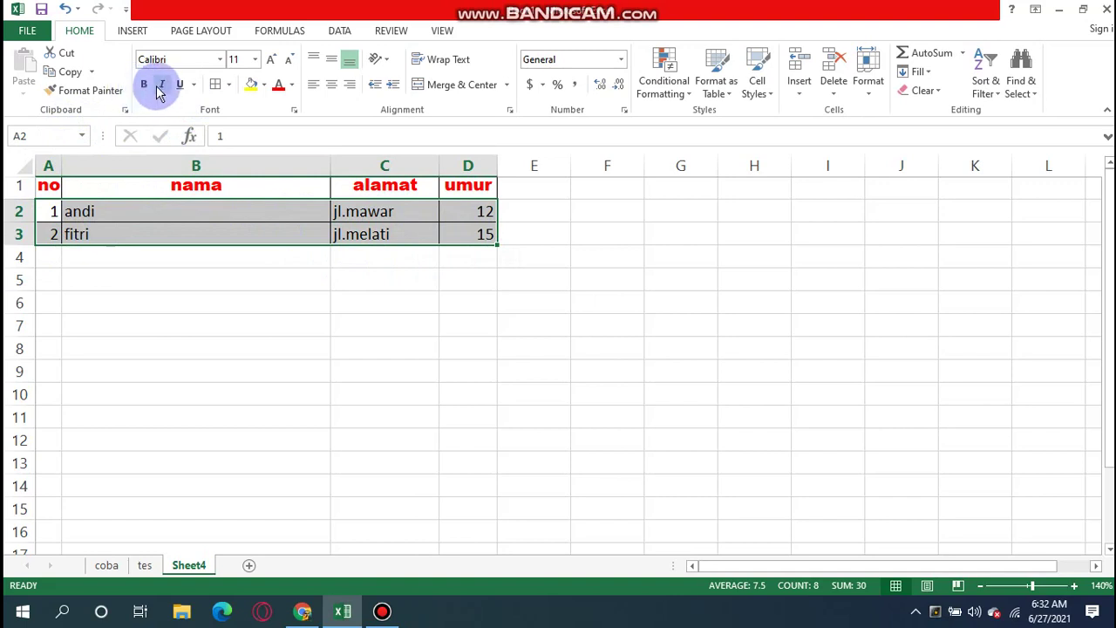
Step: Center-align the data in A2:D3, then deselect it
click(332, 84)
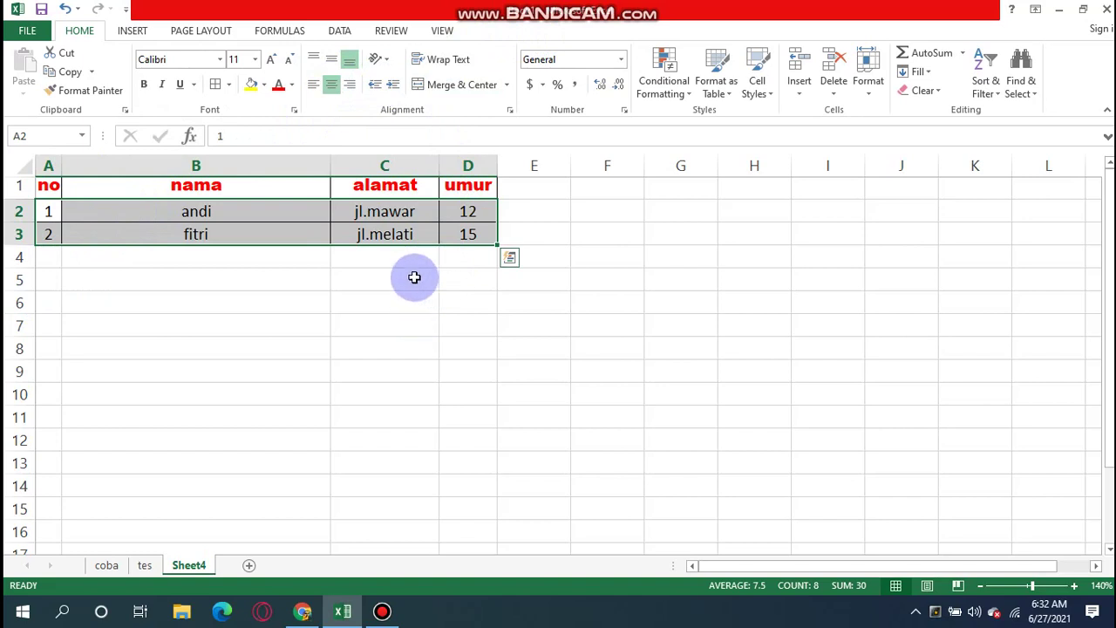
click(231, 279)
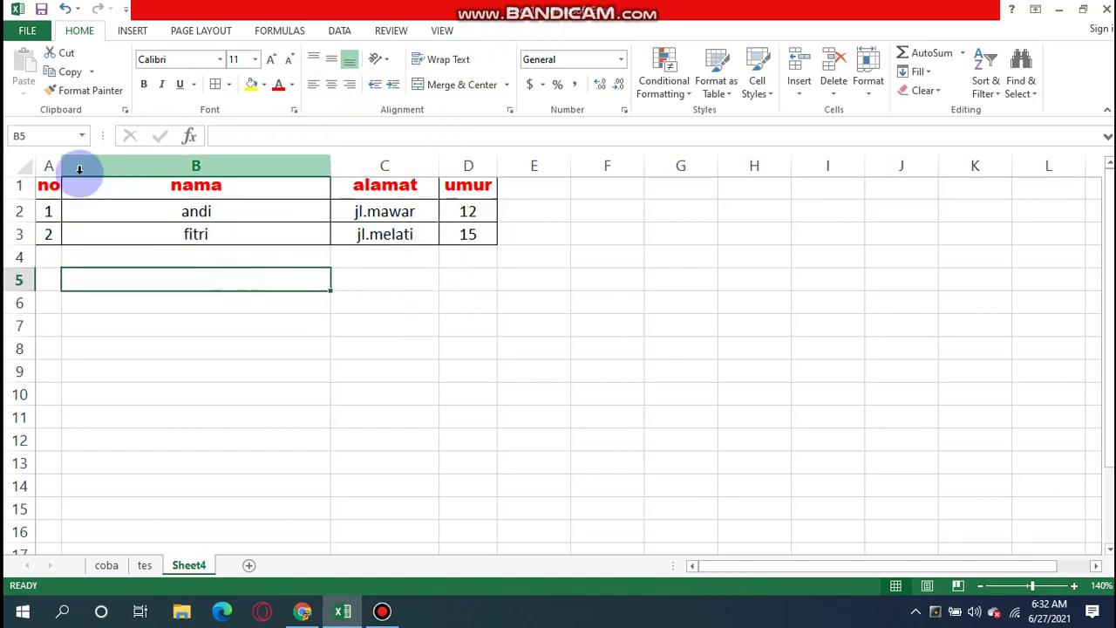
click(468, 327)
click(141, 370)
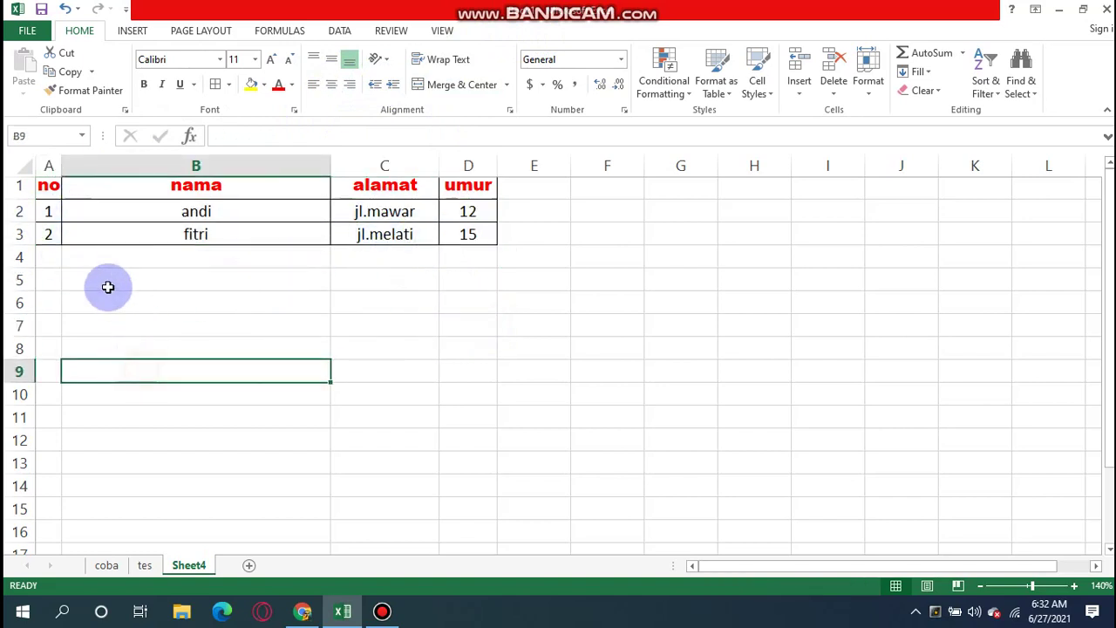
click(94, 280)
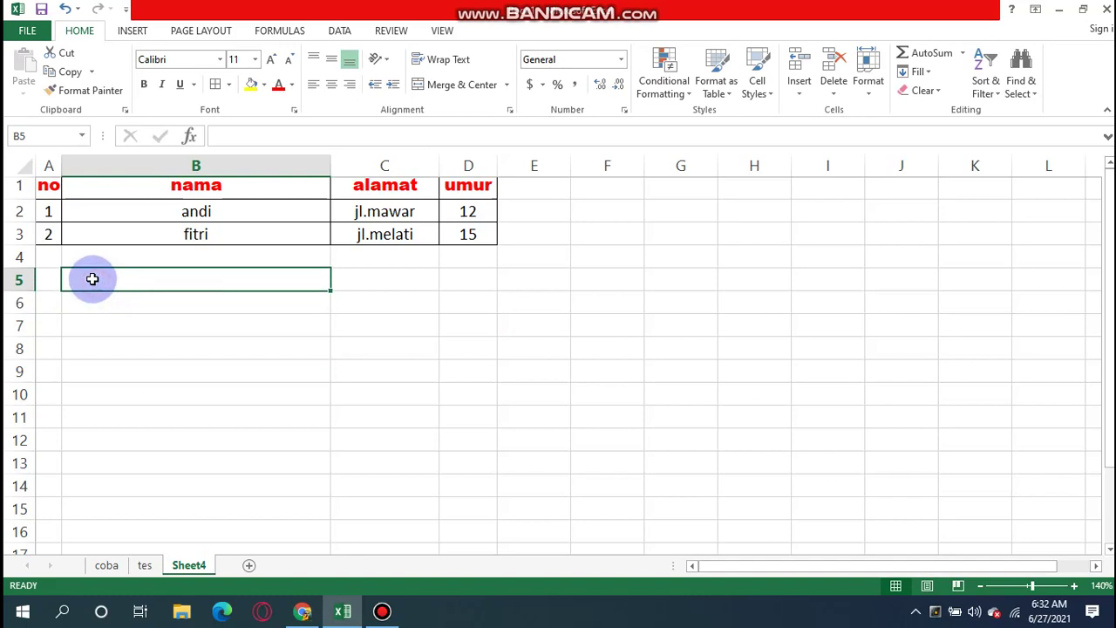